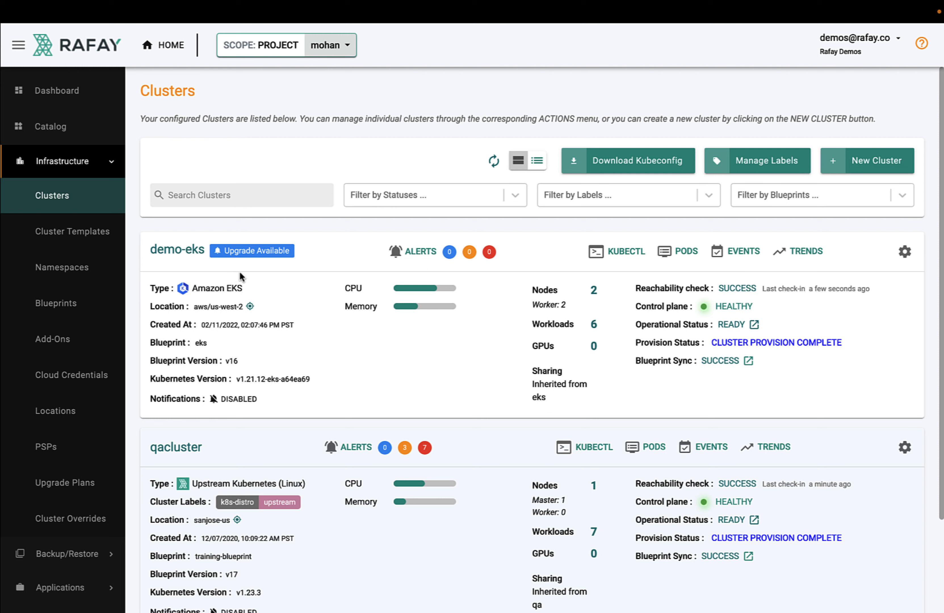
- Exit the full-screen view and create a namespace named tom with type Wizard in the current project
mouse_move(246, 3)
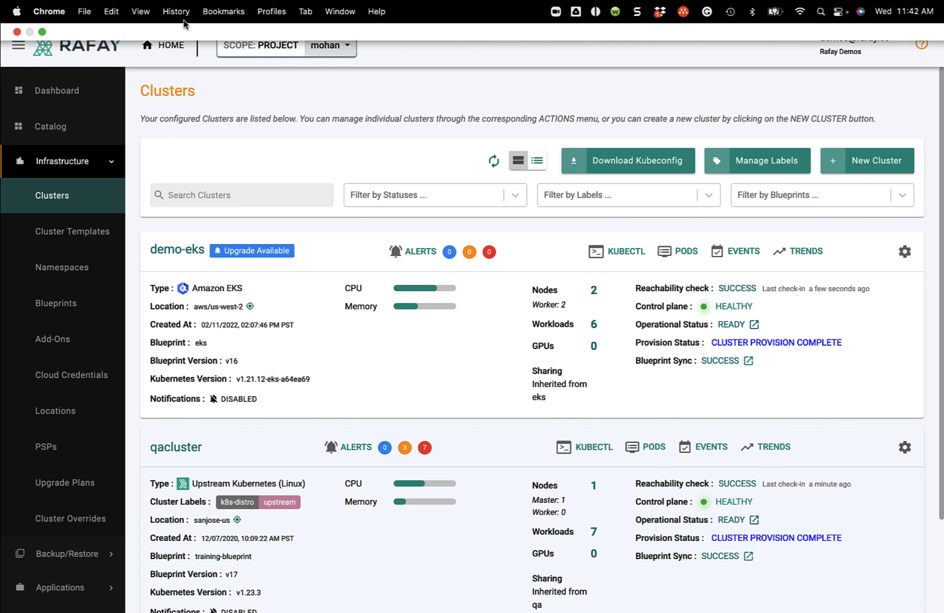
left_click(43, 32)
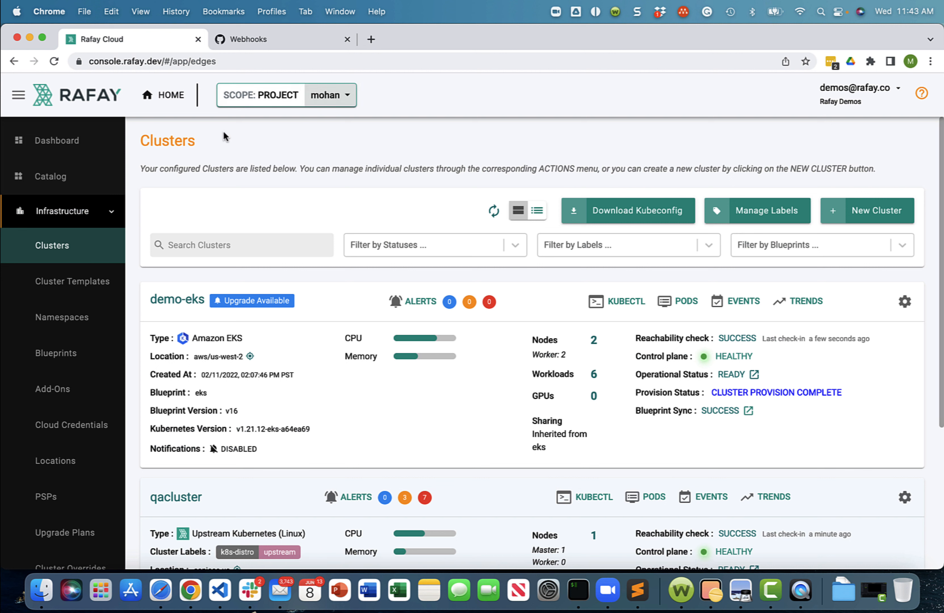
left_click(102, 318)
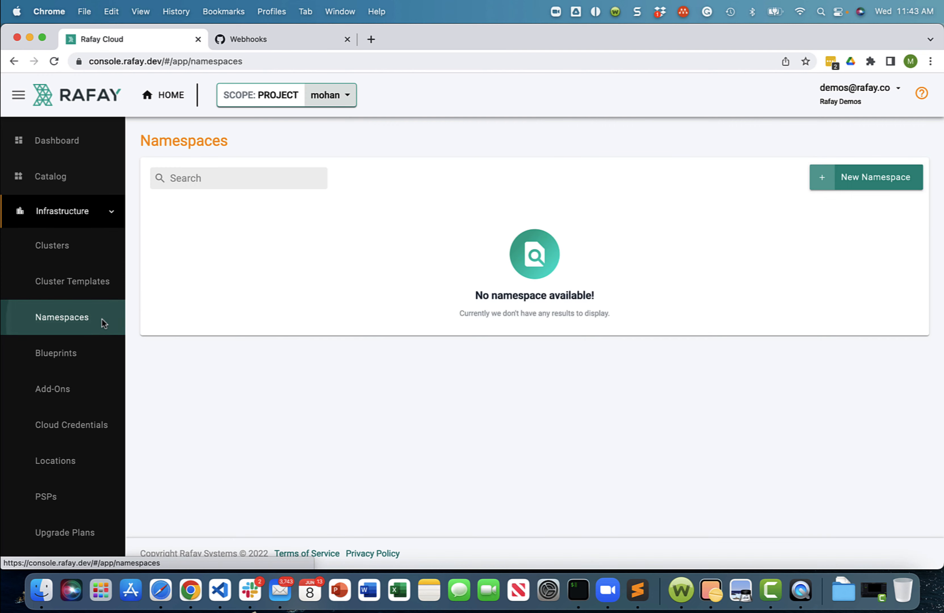
left_click(880, 186)
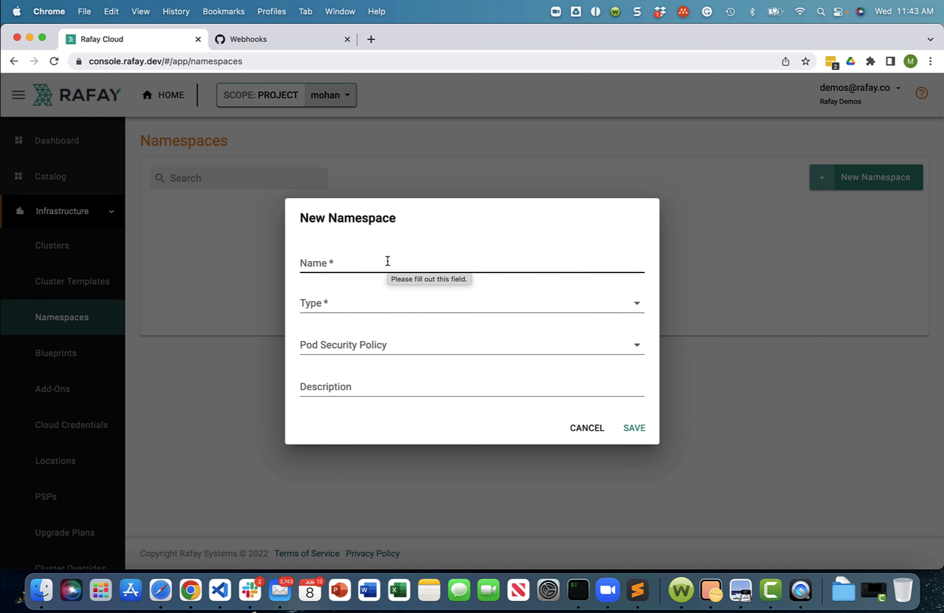
left_click(388, 261)
type("tom")
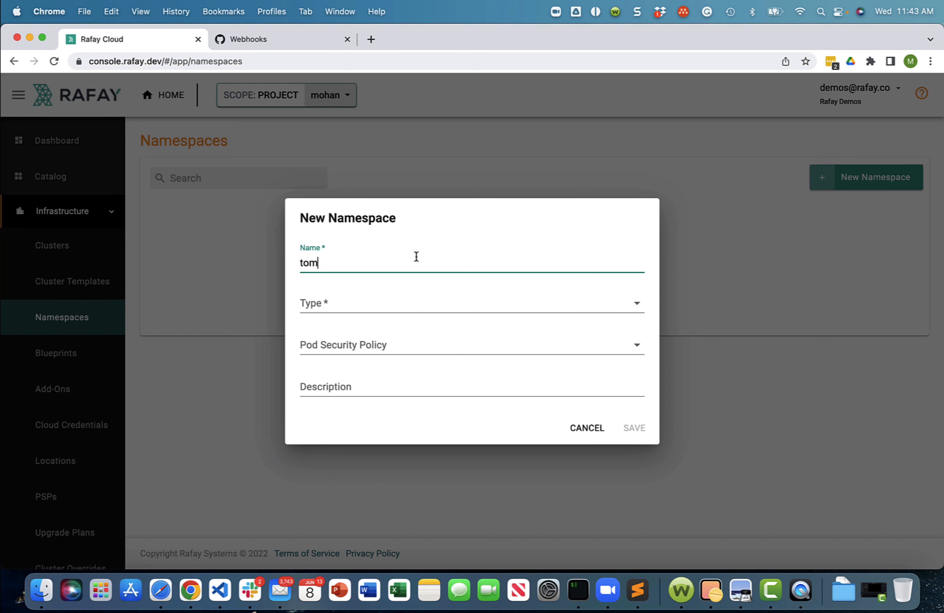
left_click(405, 309)
left_click(397, 312)
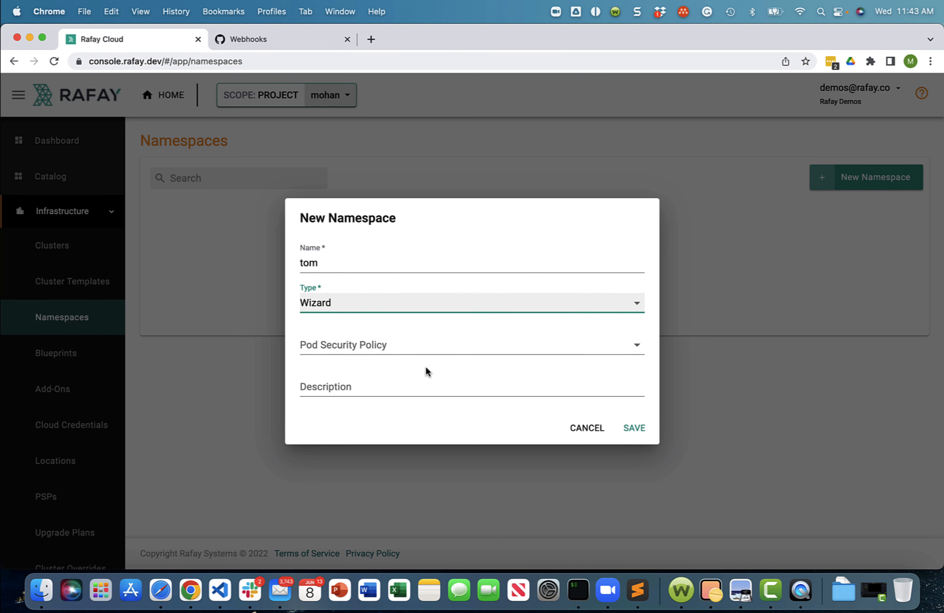
left_click(632, 434)
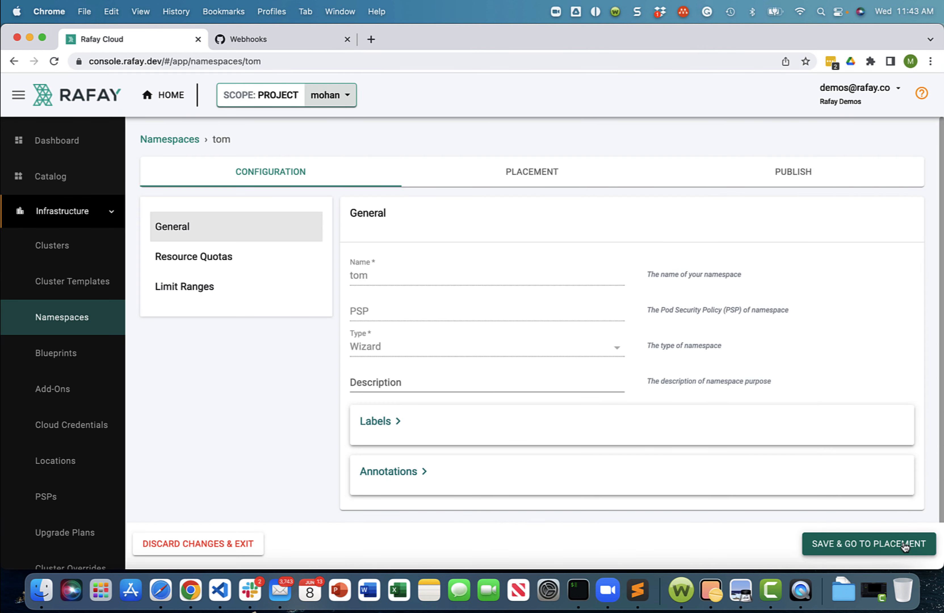
- Place the tom namespace on the specific cluster demo-eks and publish it
left_click(852, 543)
left_click(413, 395)
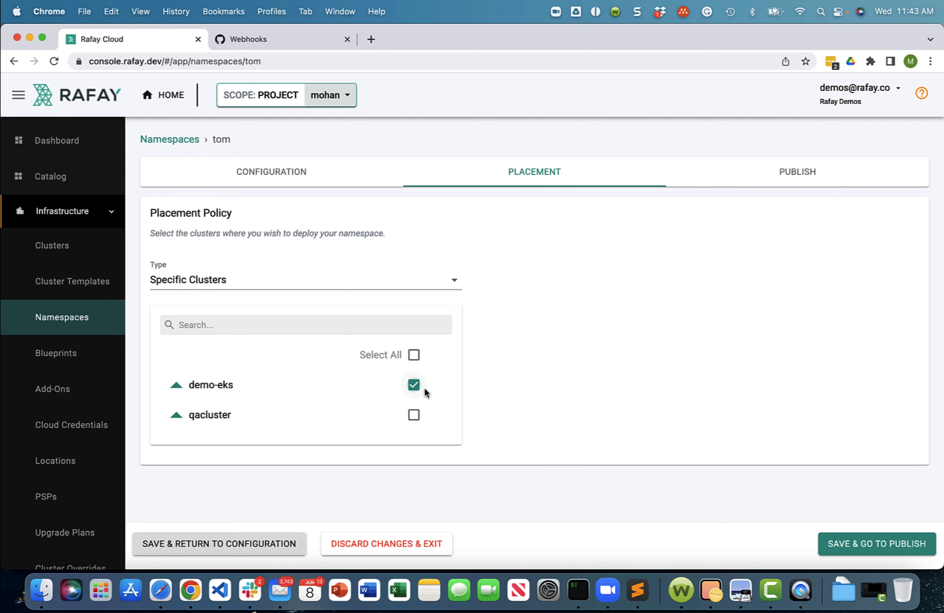
left_click(881, 543)
left_click(490, 350)
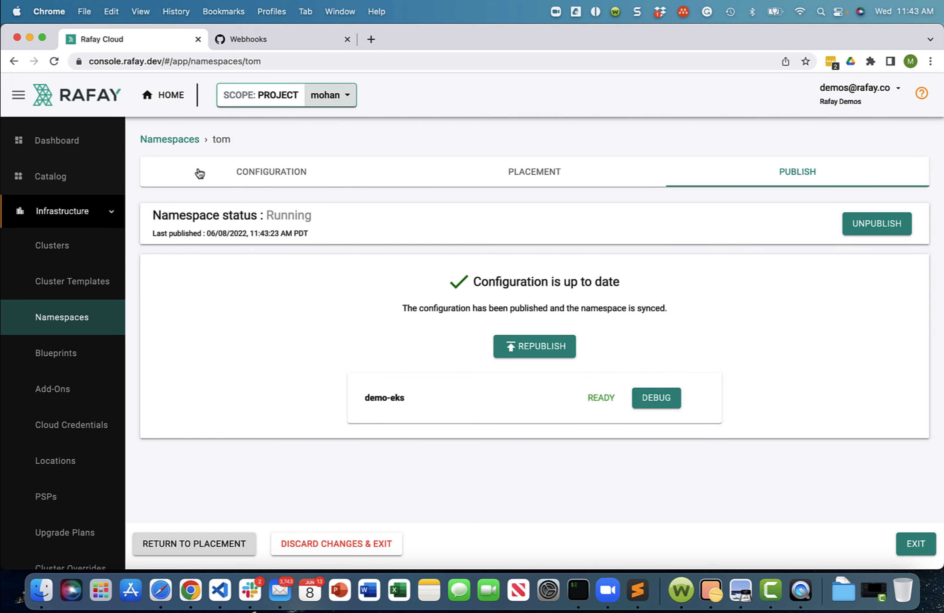
- Run "kubectl get ns" on the demo-eks cluster to check for the tom namespace, then close the console
left_click(79, 247)
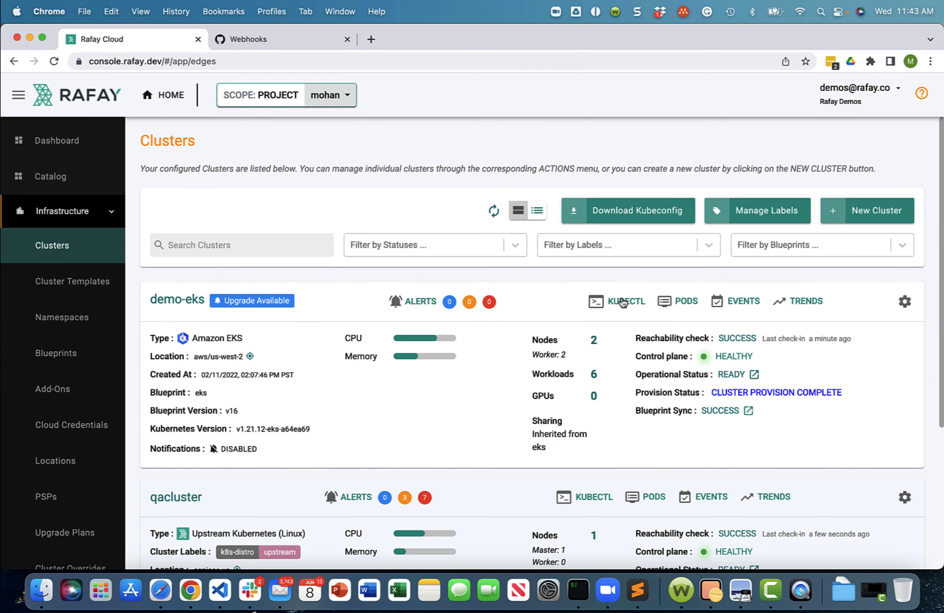
left_click(626, 301)
type("get ns")
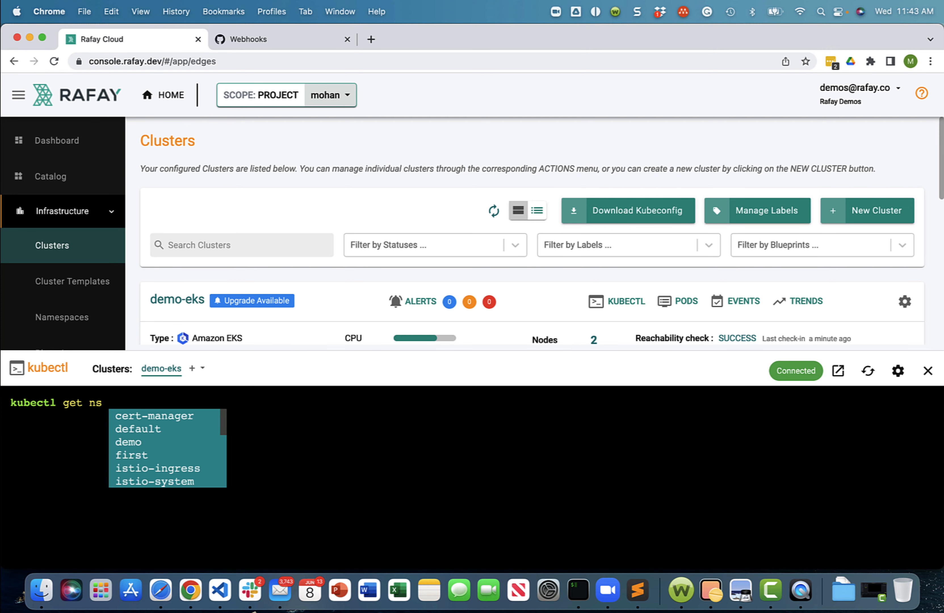
key("Return")
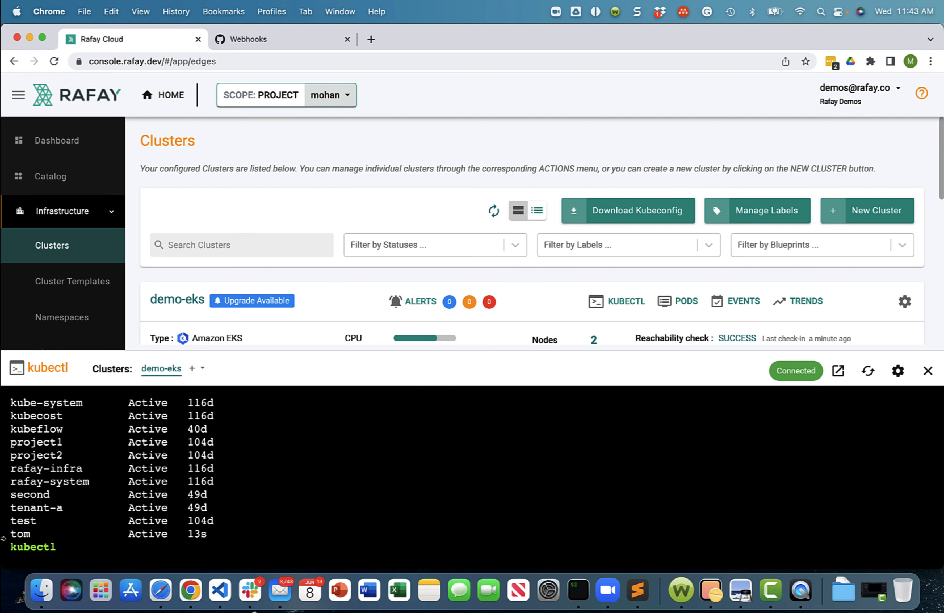
left_click_drag(11, 535, 207, 533)
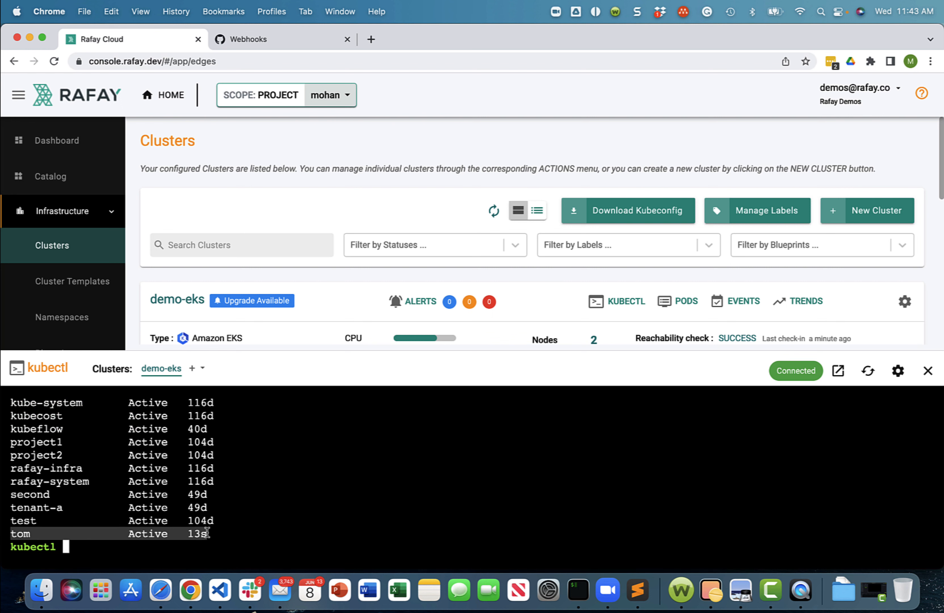
left_click(928, 370)
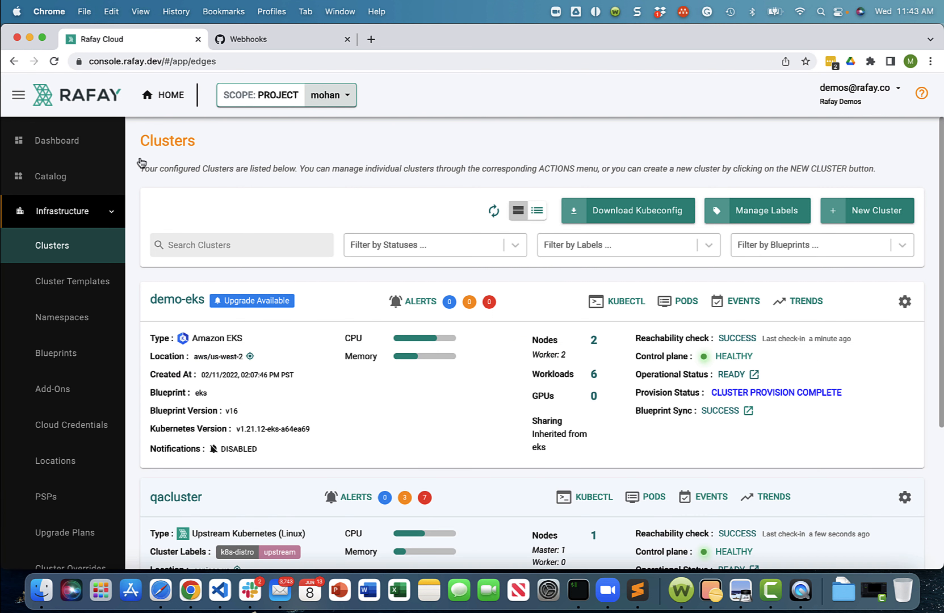
- Create a second namespace named jerry with type Wizard
left_click(79, 318)
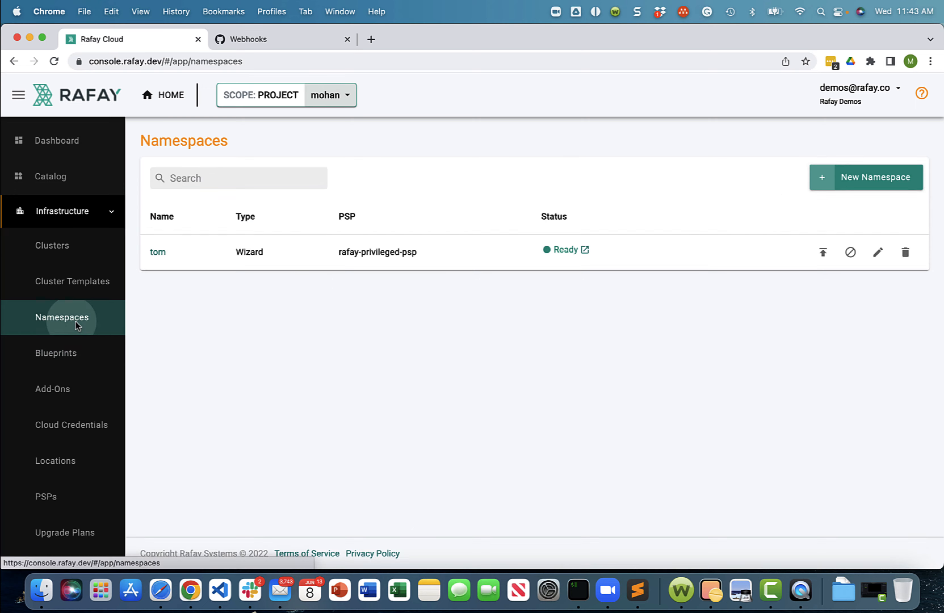
left_click(871, 178)
left_click(434, 266)
type("jerry")
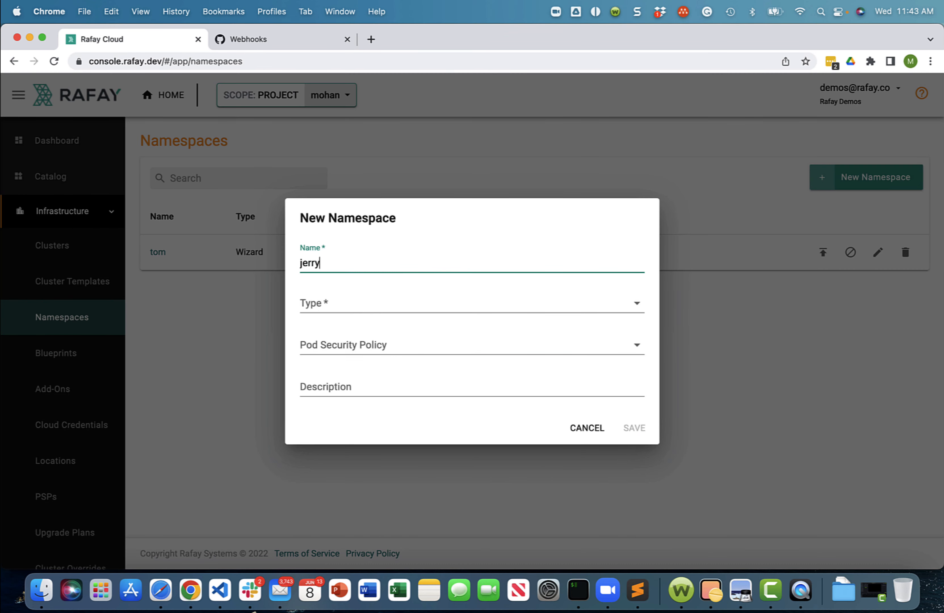
left_click(431, 304)
left_click(373, 310)
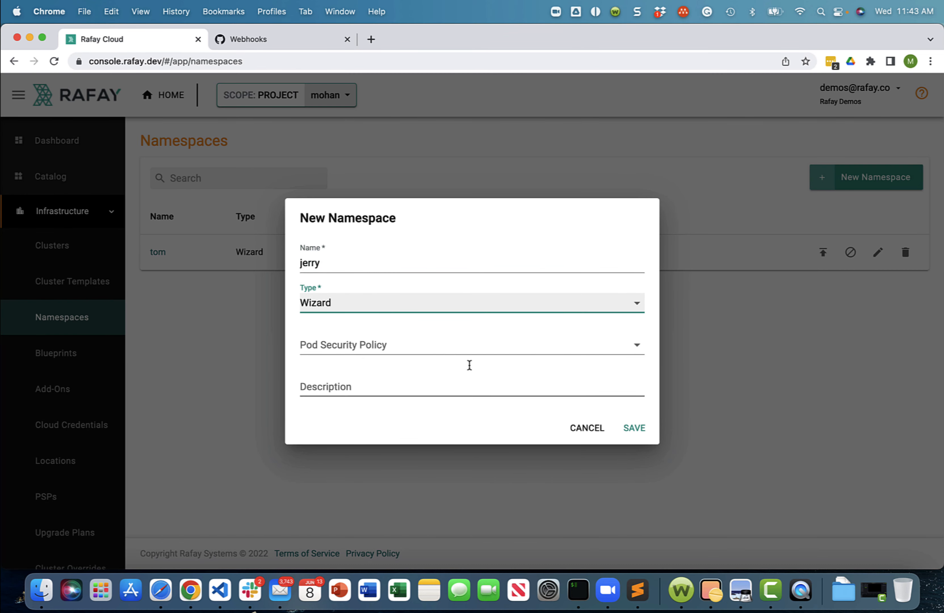
left_click(637, 428)
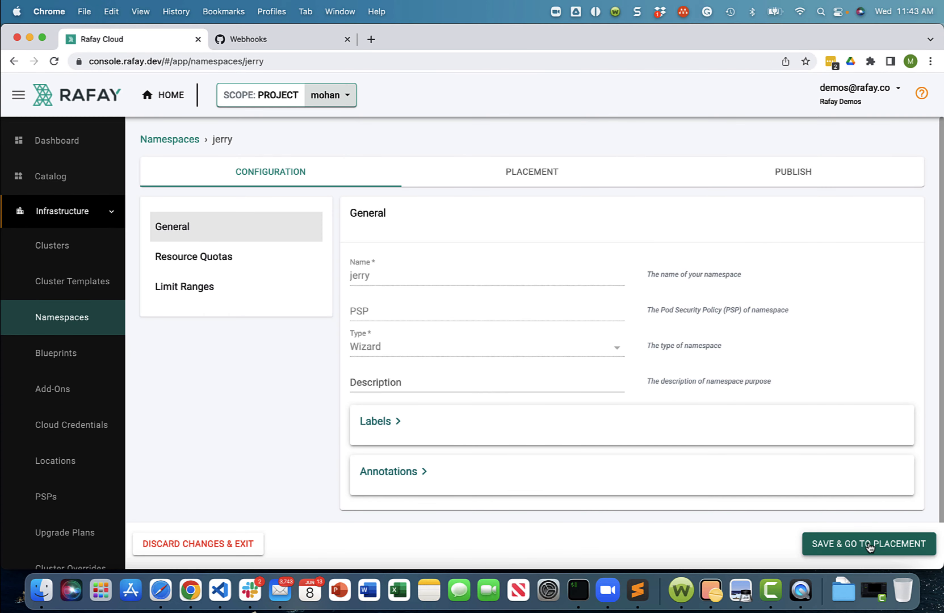
- Place the jerry namespace on demo-eks, publish it, and return to the list of namespaces
left_click(867, 543)
left_click(413, 384)
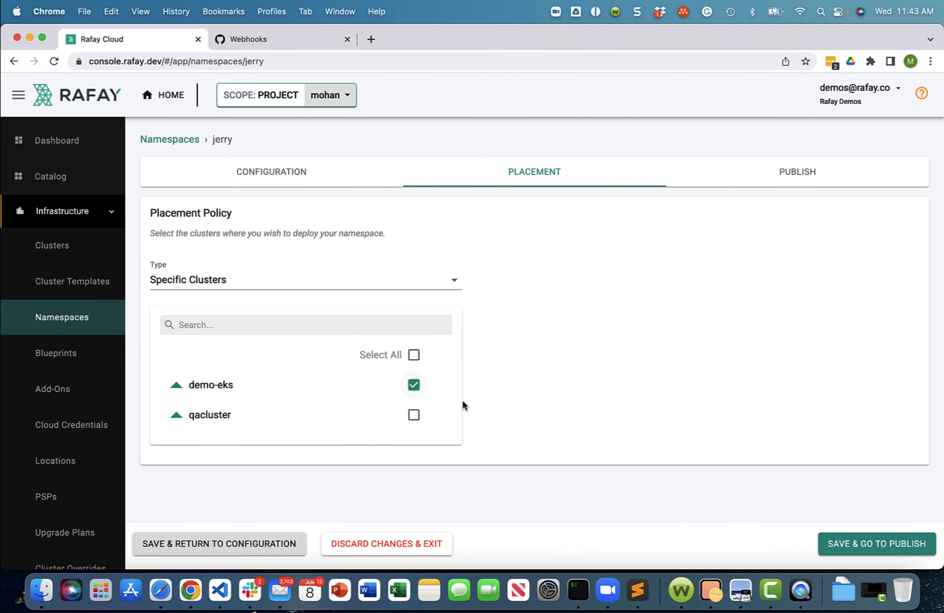
left_click(922, 556)
left_click(582, 348)
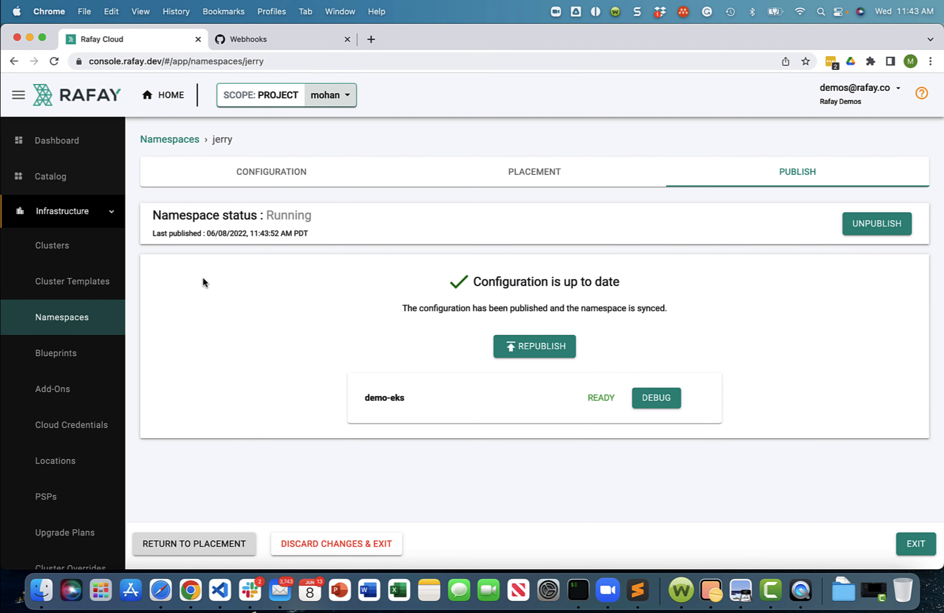
left_click(84, 313)
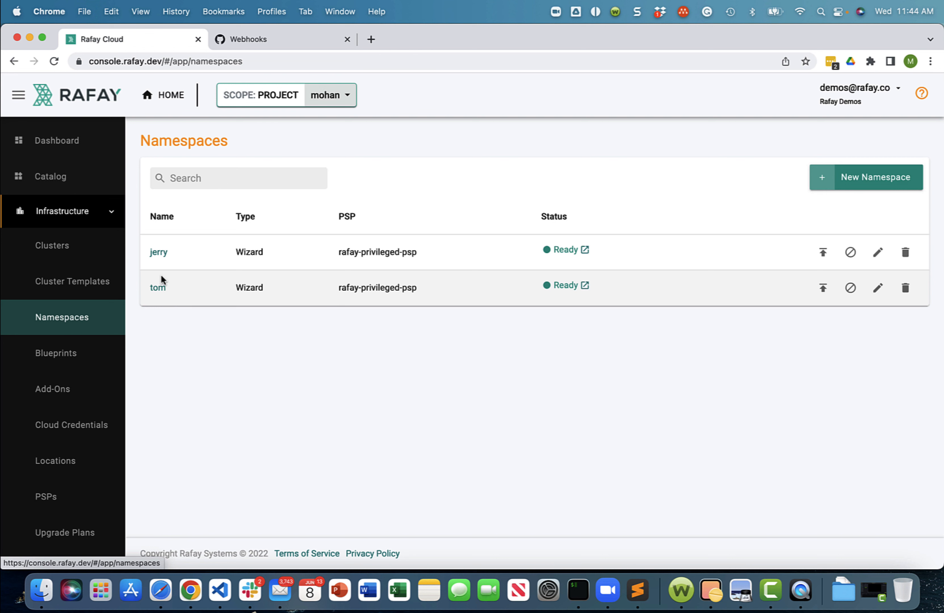
left_click(77, 222)
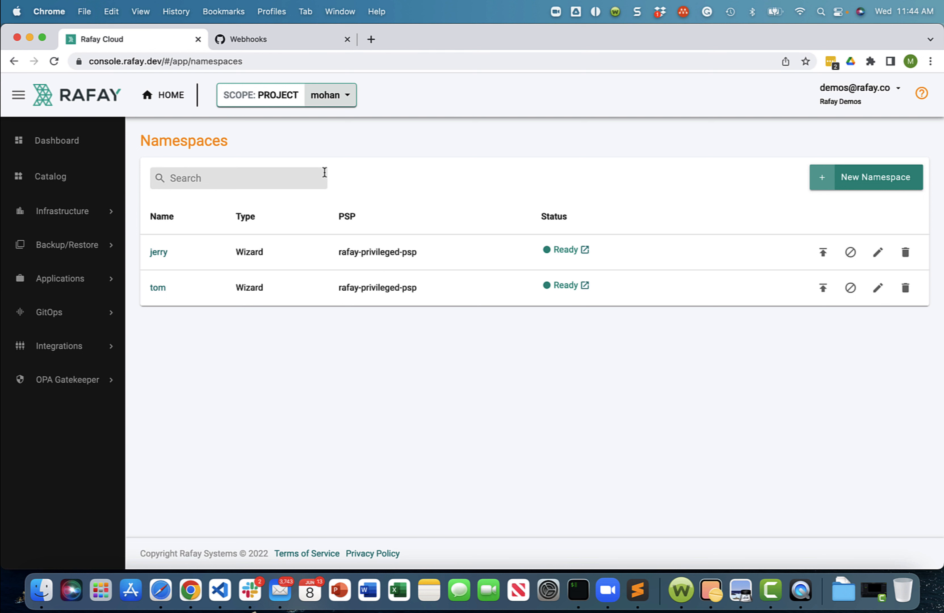
- Switch to GitHub and examine echo.yaml in the echo folder of the private RafaySystems repository
left_click(234, 39)
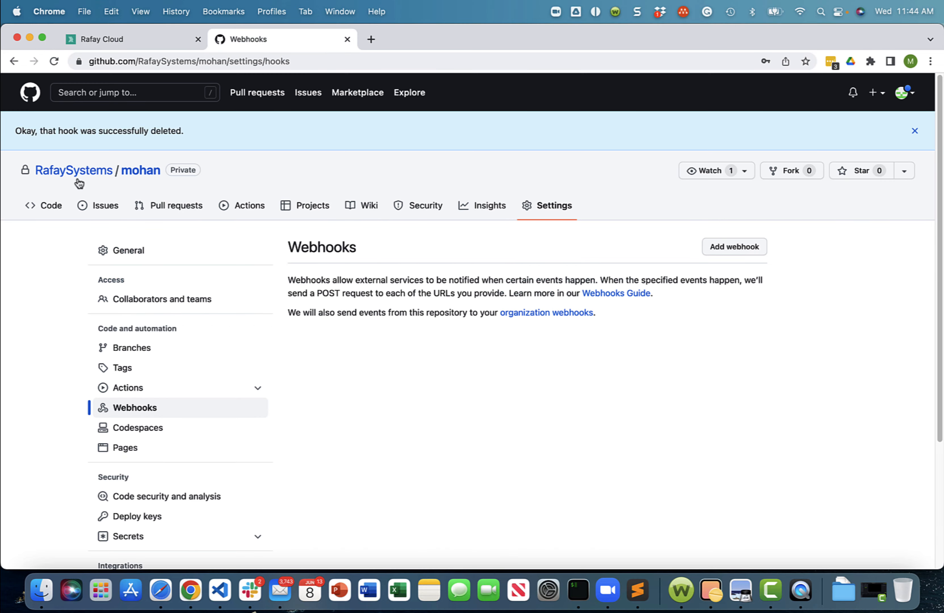
left_click(151, 172)
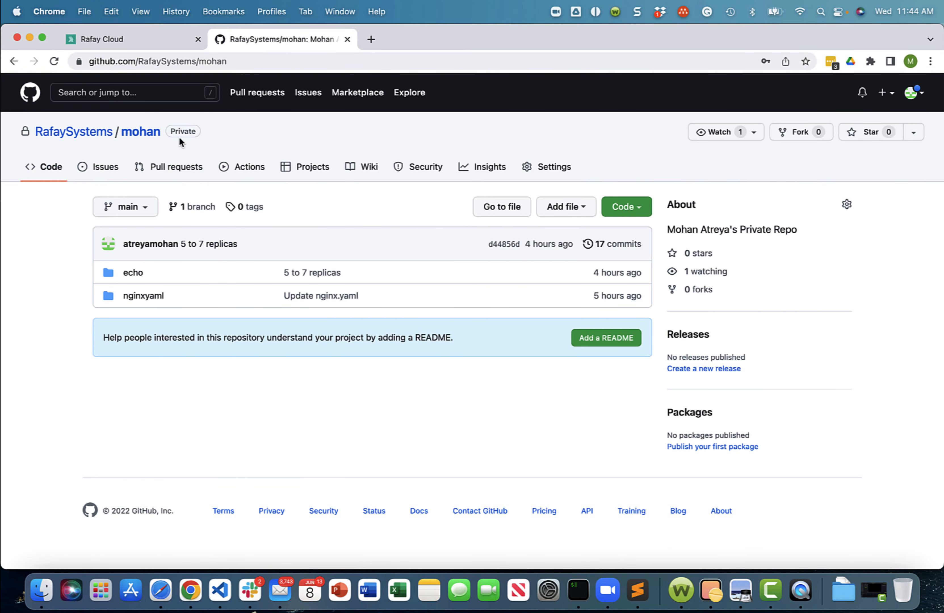
left_click(131, 273)
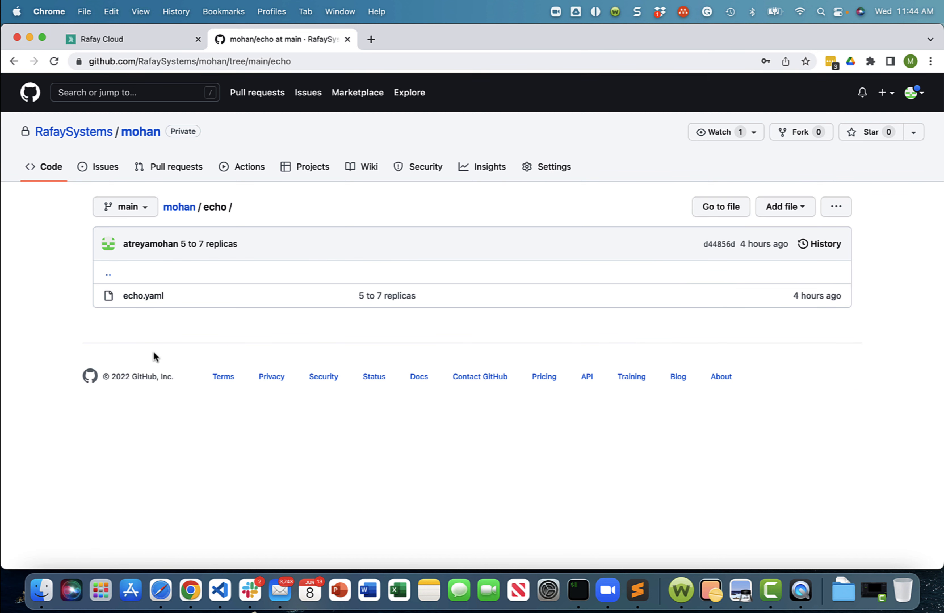
left_click(144, 298)
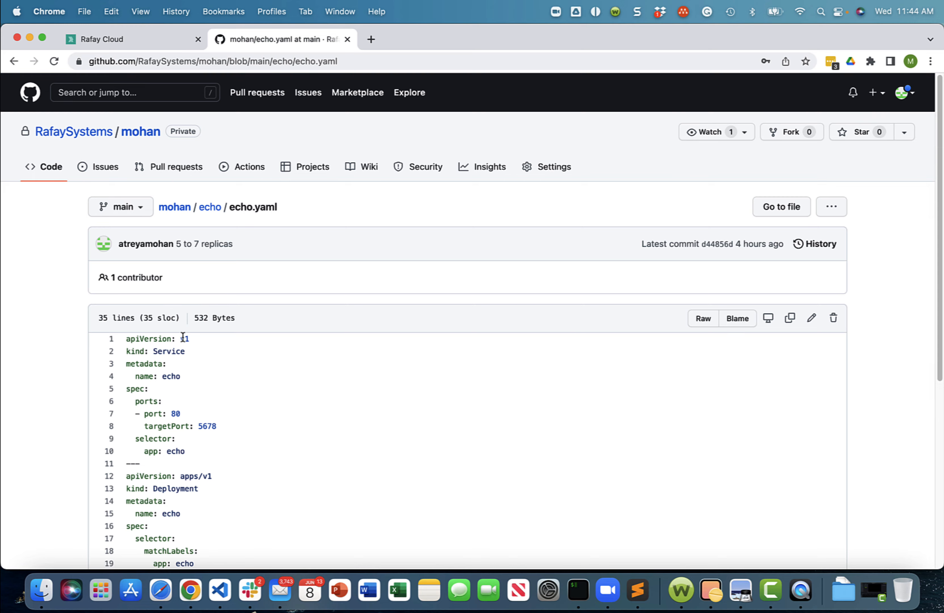
scroll(182, 337, "down", 1)
scroll(183, 337, "down", 2)
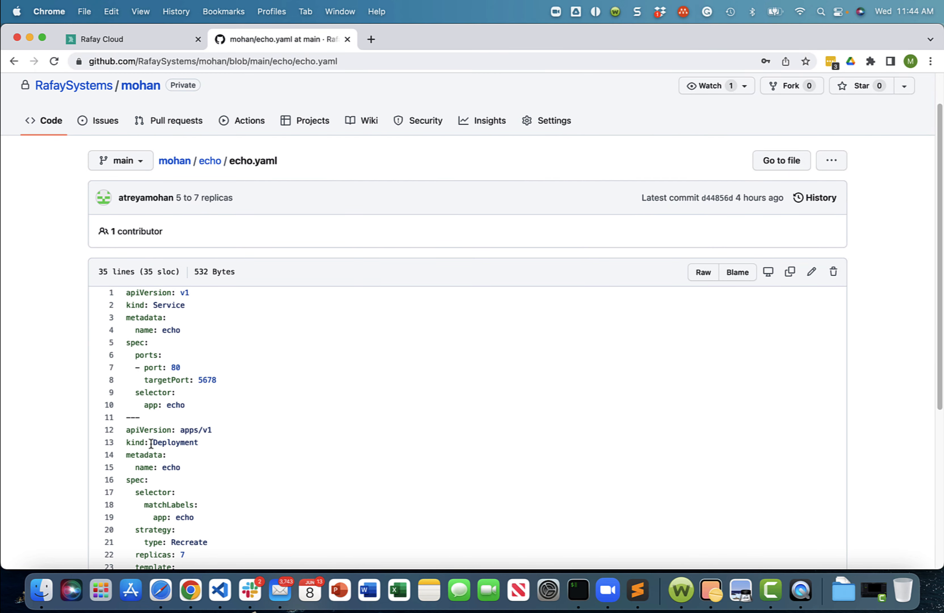
- Switch to the Rafay console, review the gitops repository's endpoint and credential settings against GitHub, and return to the repository list
left_click(122, 39)
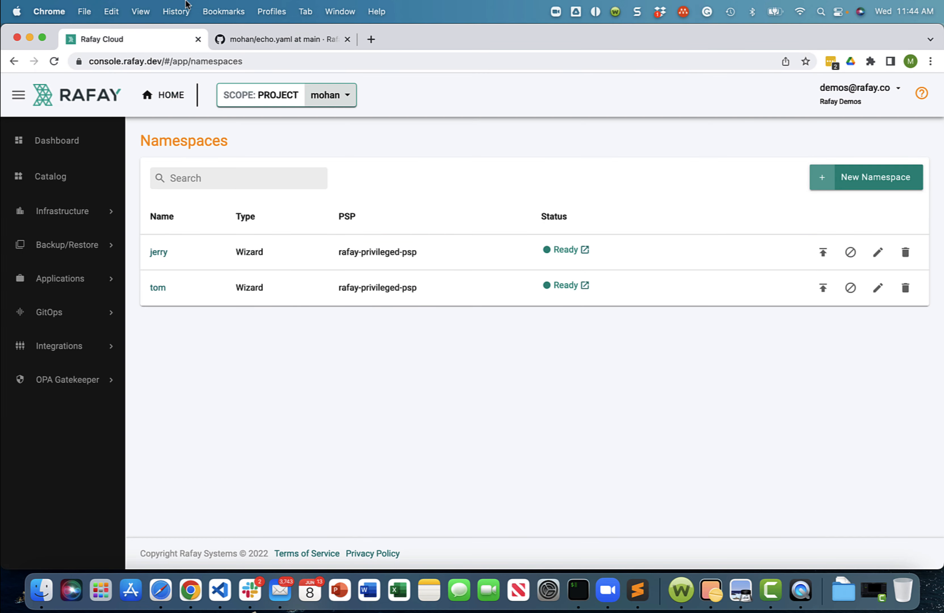
left_click(85, 359)
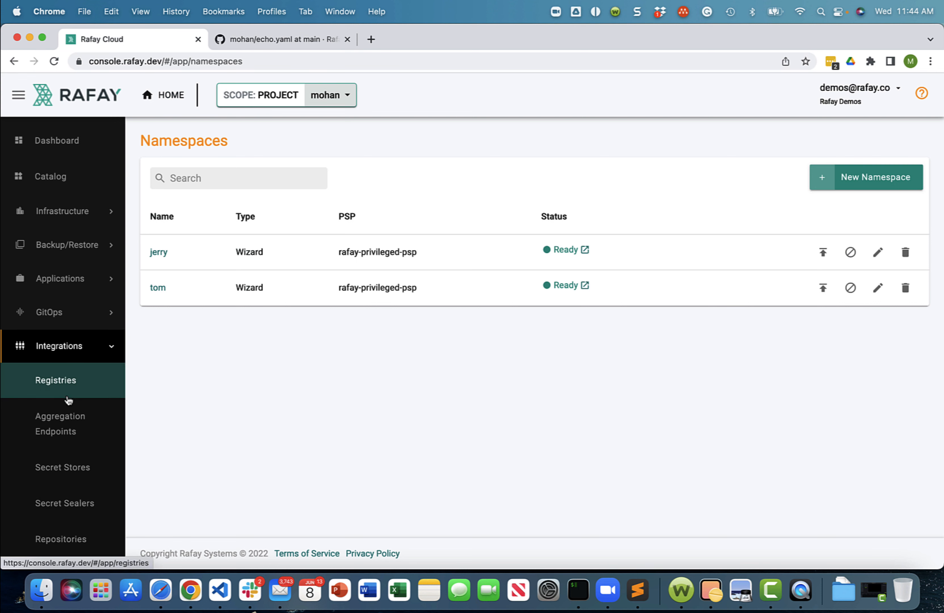
left_click(72, 542)
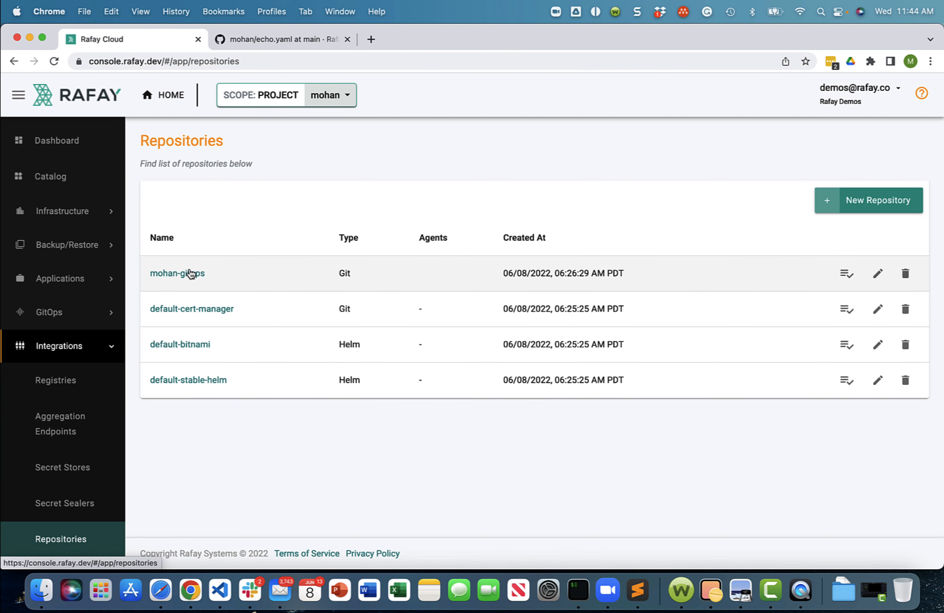
left_click(190, 273)
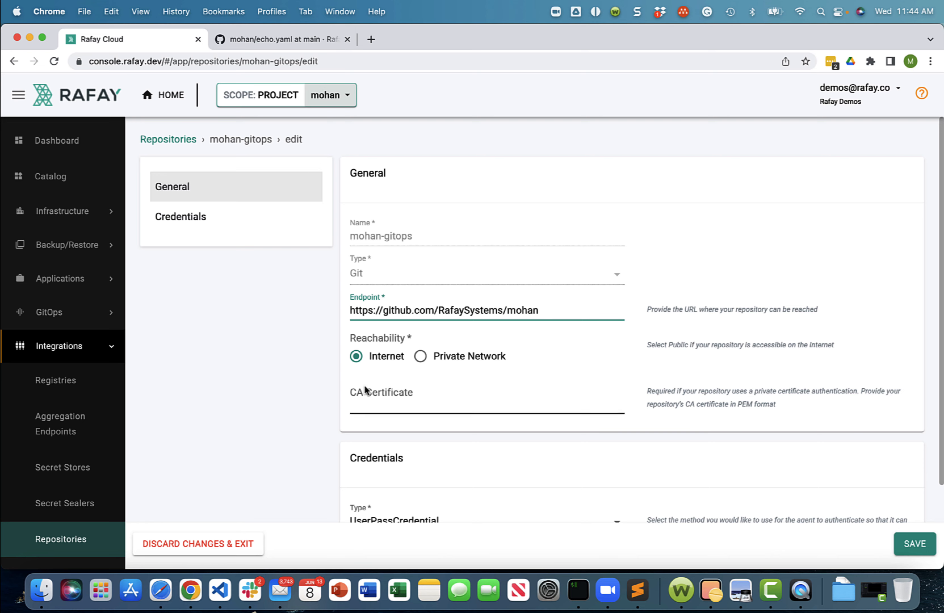
scroll(367, 392, "down", 3)
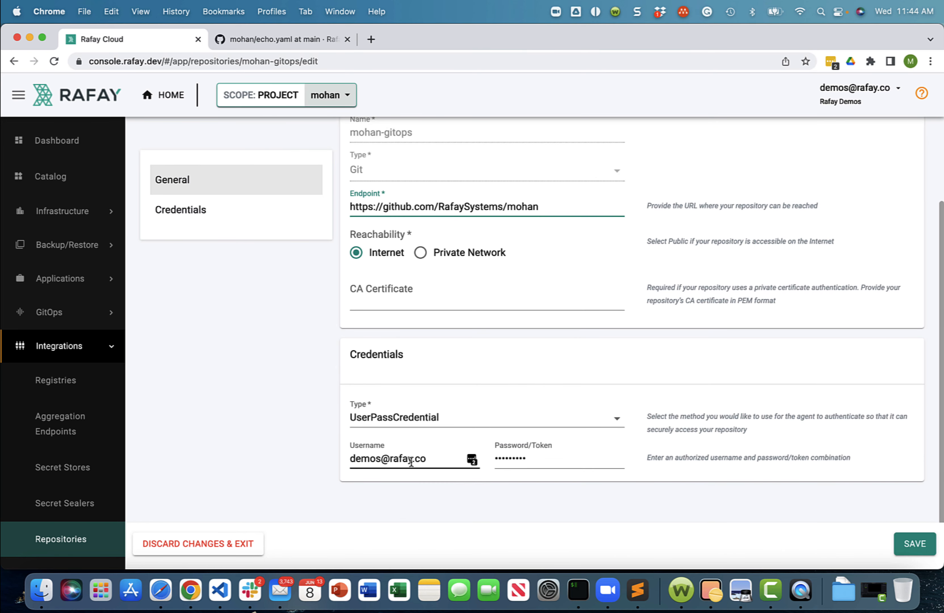
left_click(262, 43)
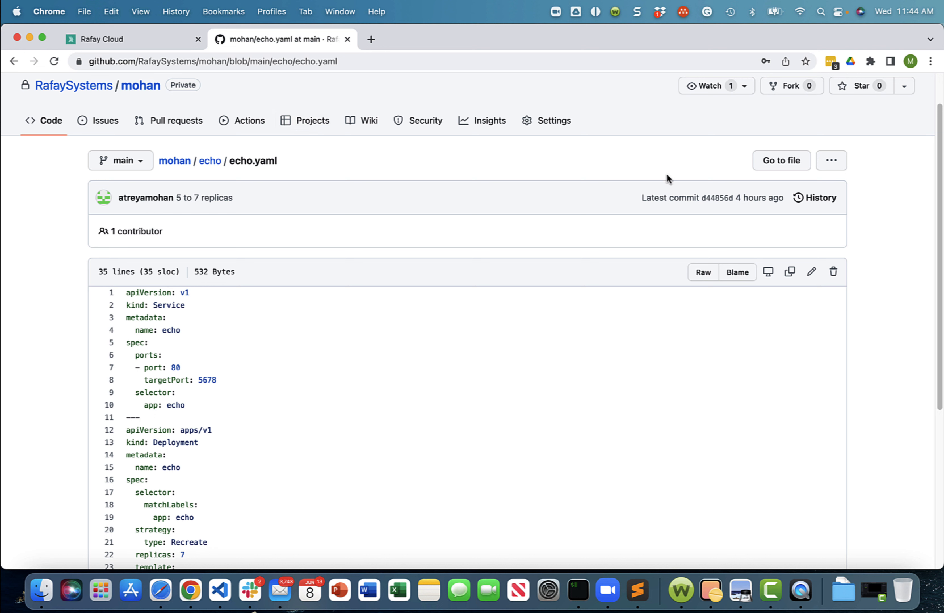
left_click(112, 41)
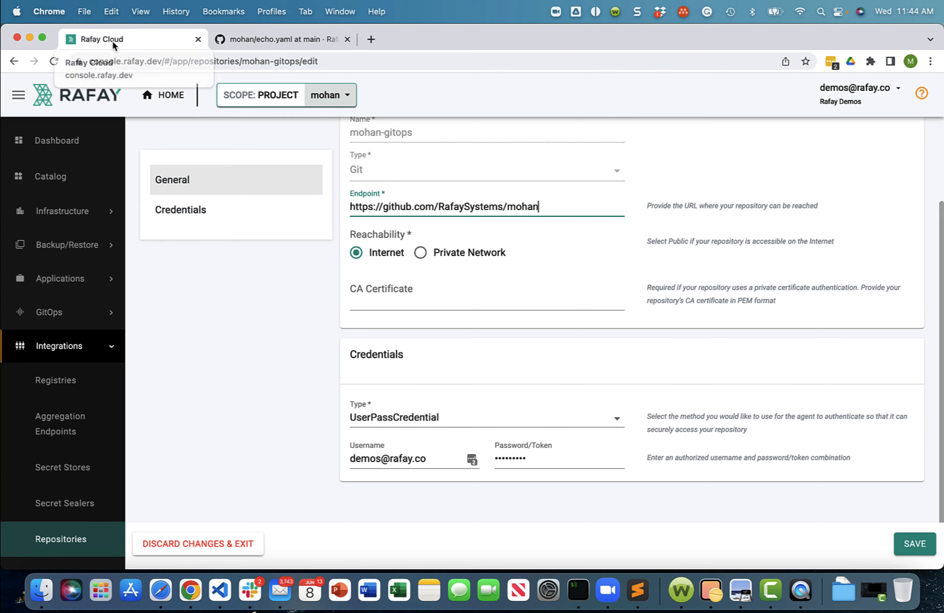
left_click(71, 547)
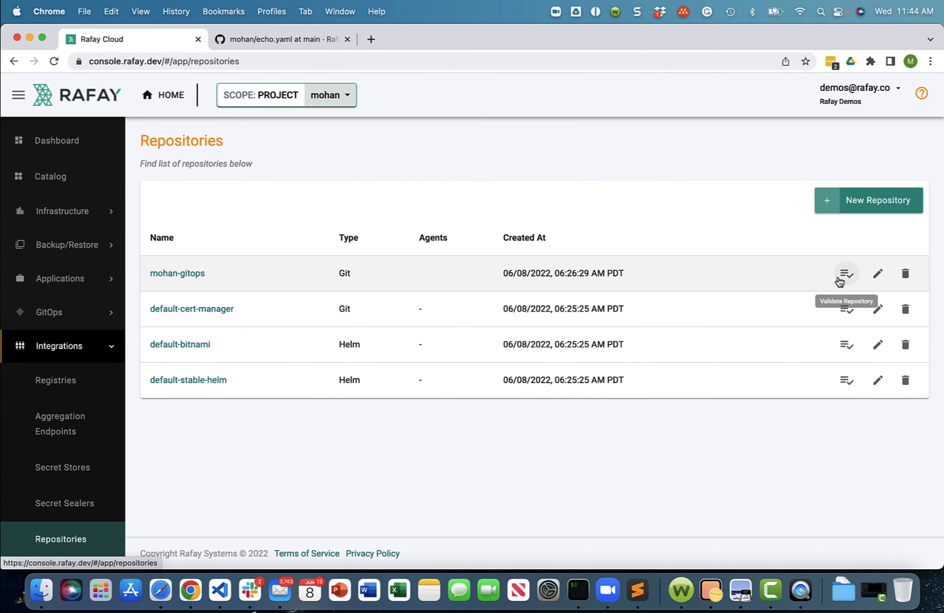
- Validate the gitops Git repository integration and dismiss the validation result
left_click(840, 279)
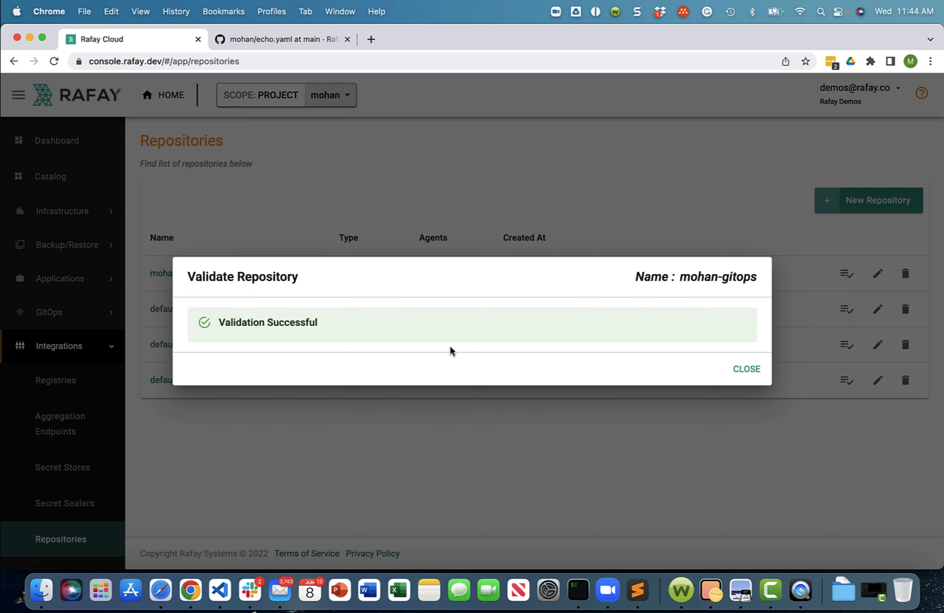
left_click(753, 372)
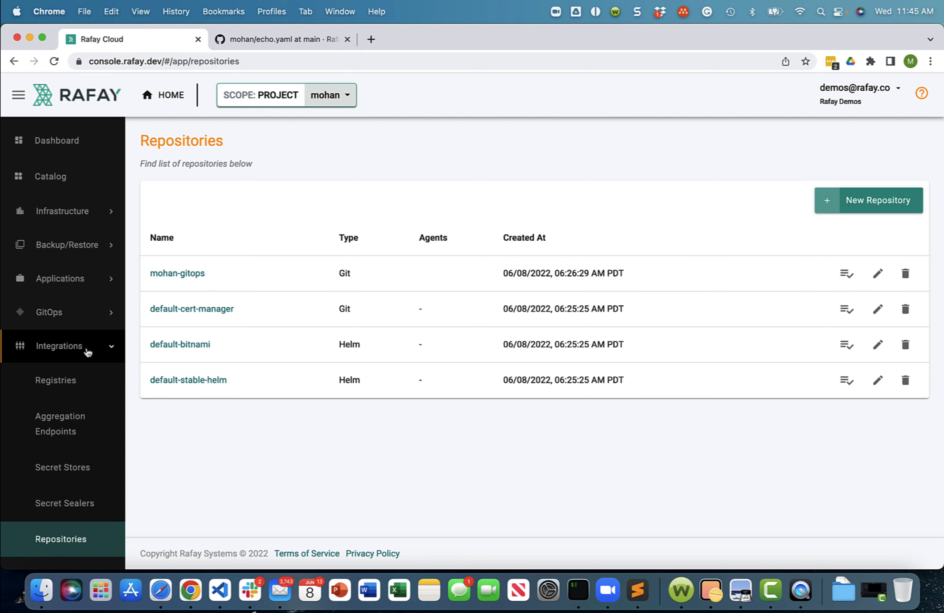
left_click(84, 350)
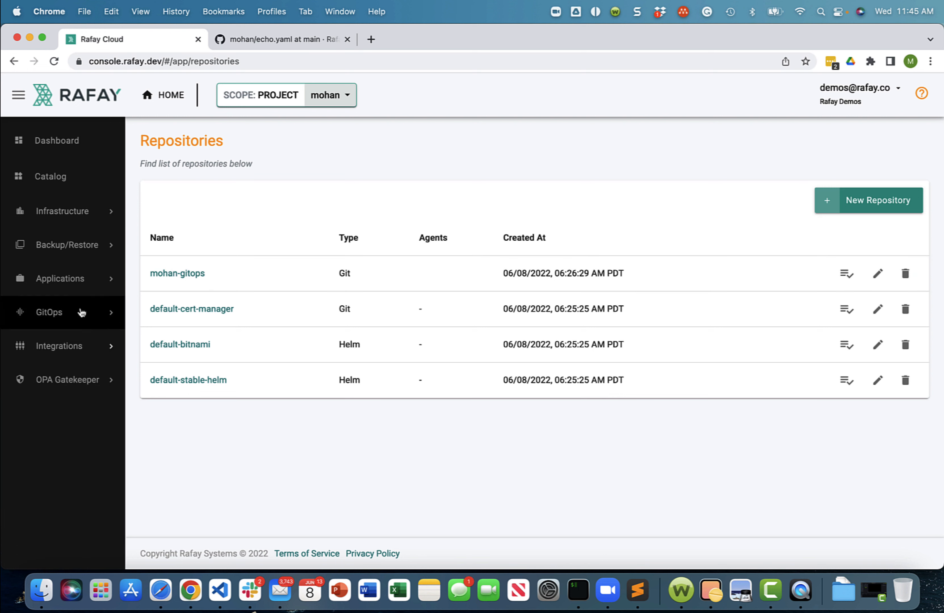
- Create a k8s YAML workload named tom in the tom namespace that pulls its files from a Git repository
left_click(80, 280)
left_click(72, 315)
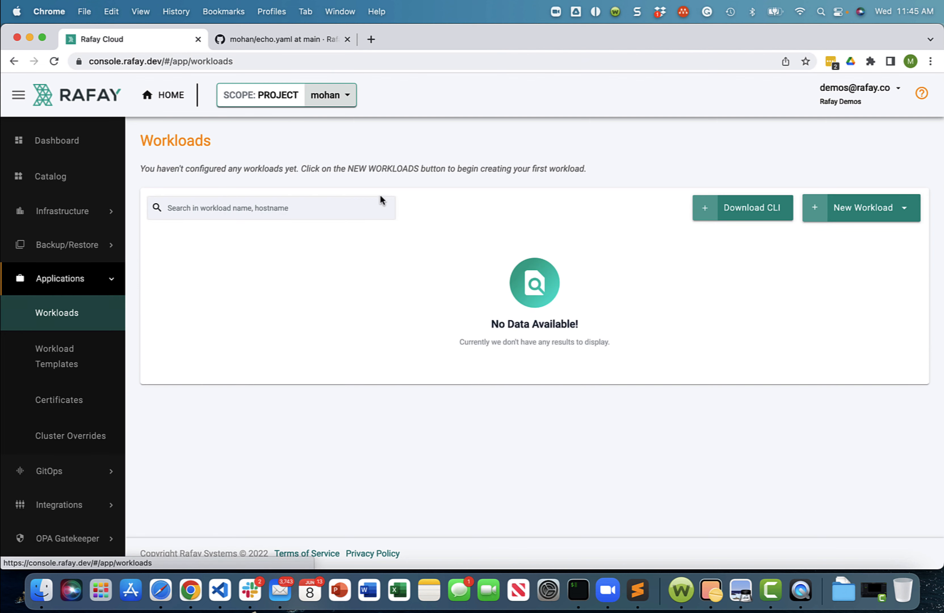
left_click(868, 205)
left_click(782, 238)
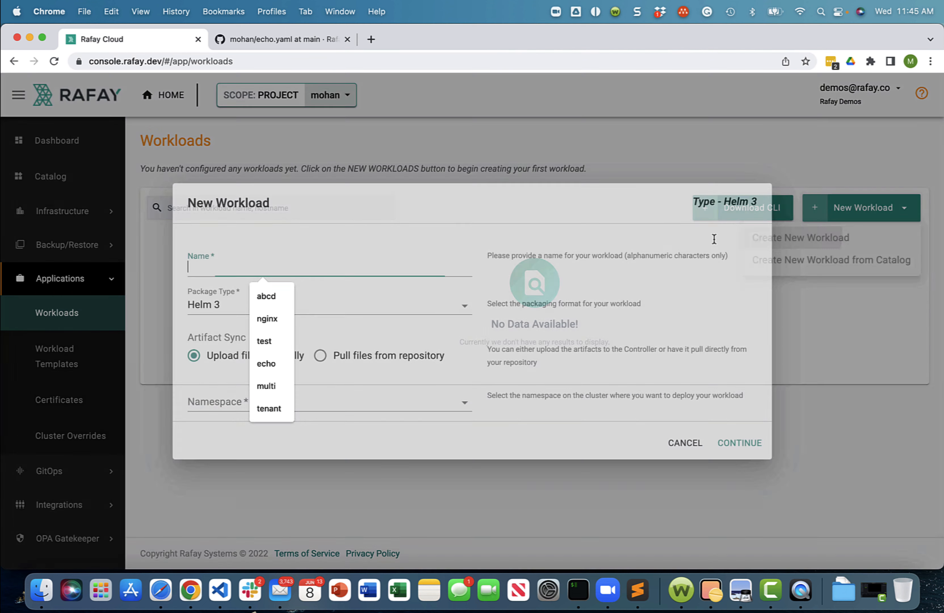
type("tom")
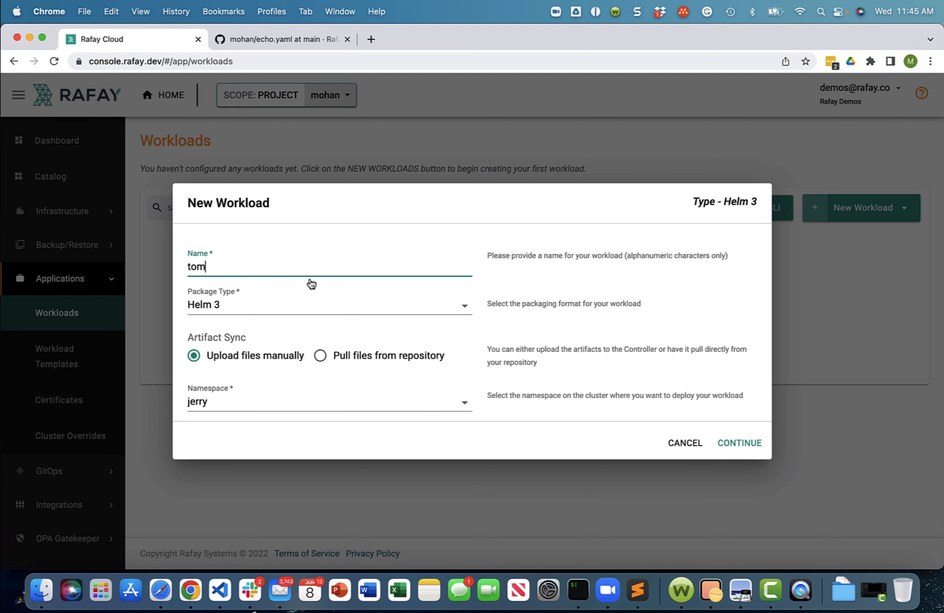
left_click(312, 305)
left_click(251, 331)
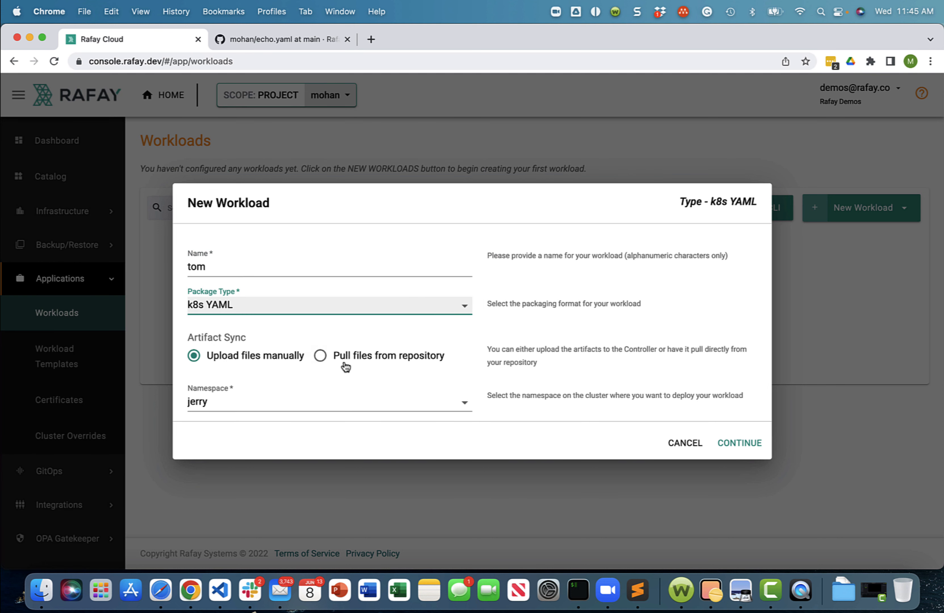
left_click(329, 357)
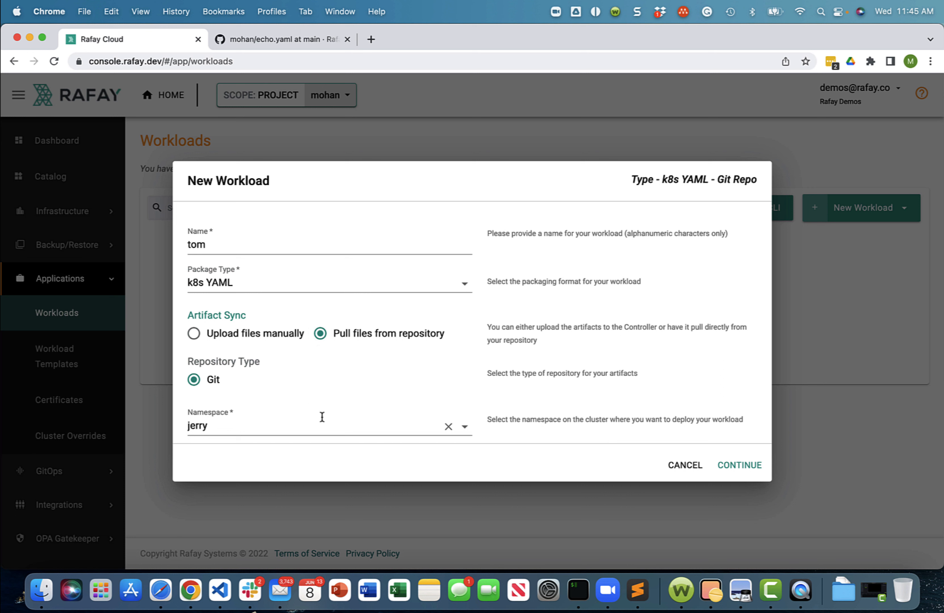
left_click(464, 427)
left_click(207, 477)
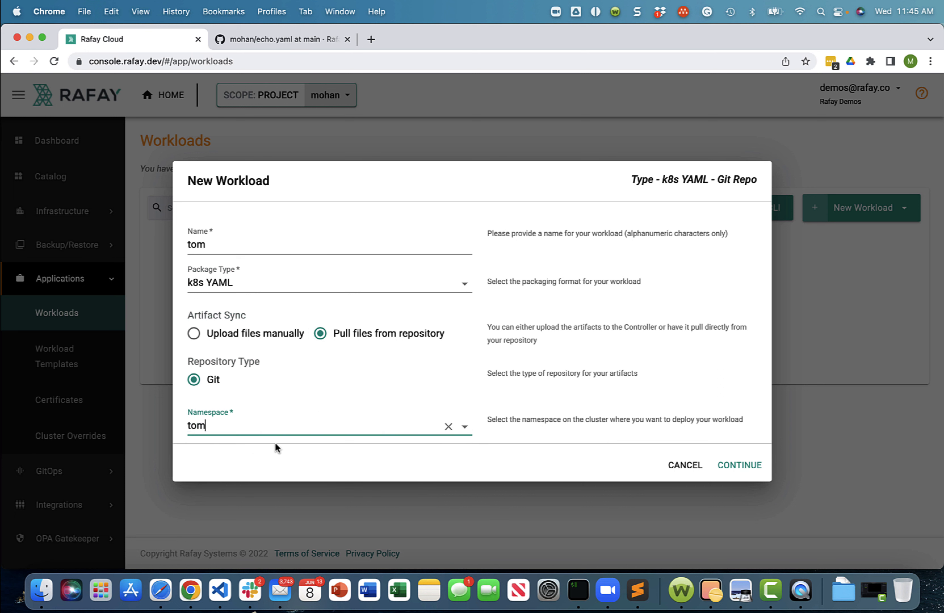
left_click(727, 465)
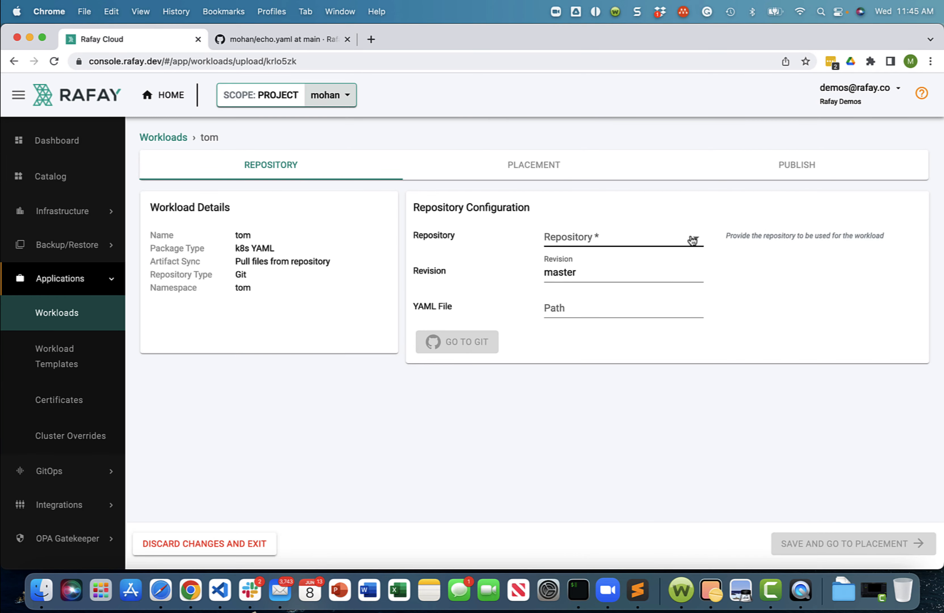
- Select the gitops repository for the tom workload and set the revision to main, matching the branch on GitHub
left_click(692, 240)
left_click(609, 238)
left_click(604, 273)
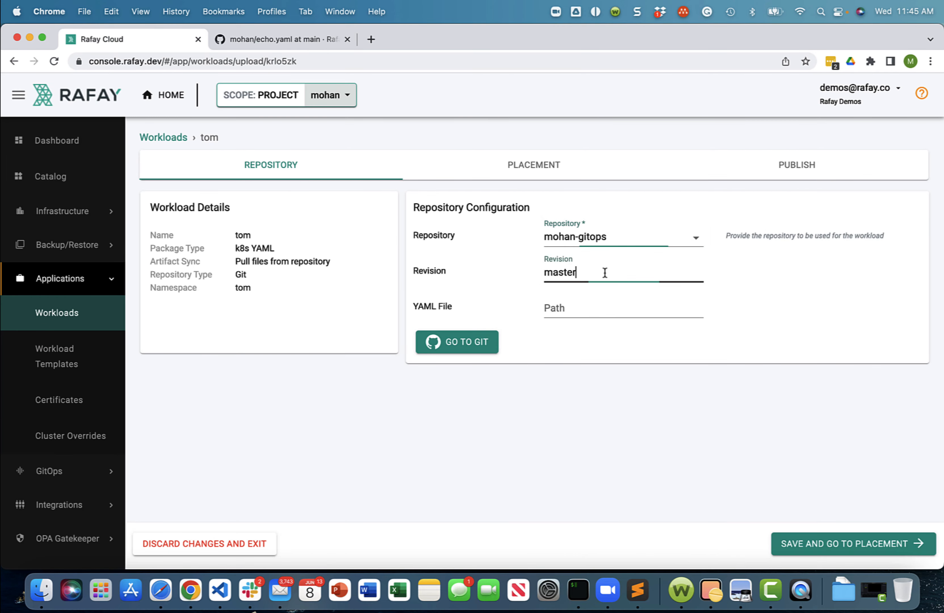
double_click(605, 273)
left_click(314, 40)
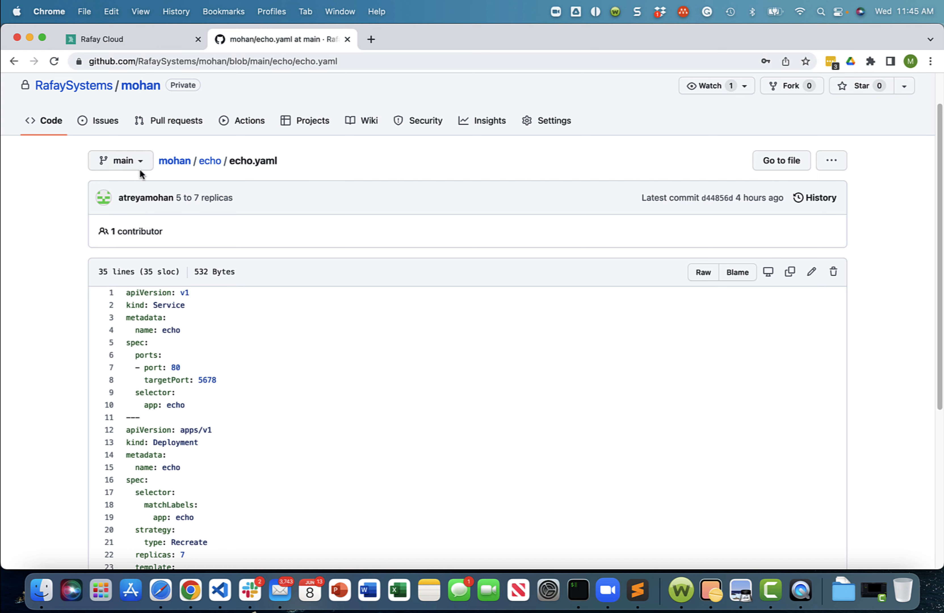
left_click(138, 47)
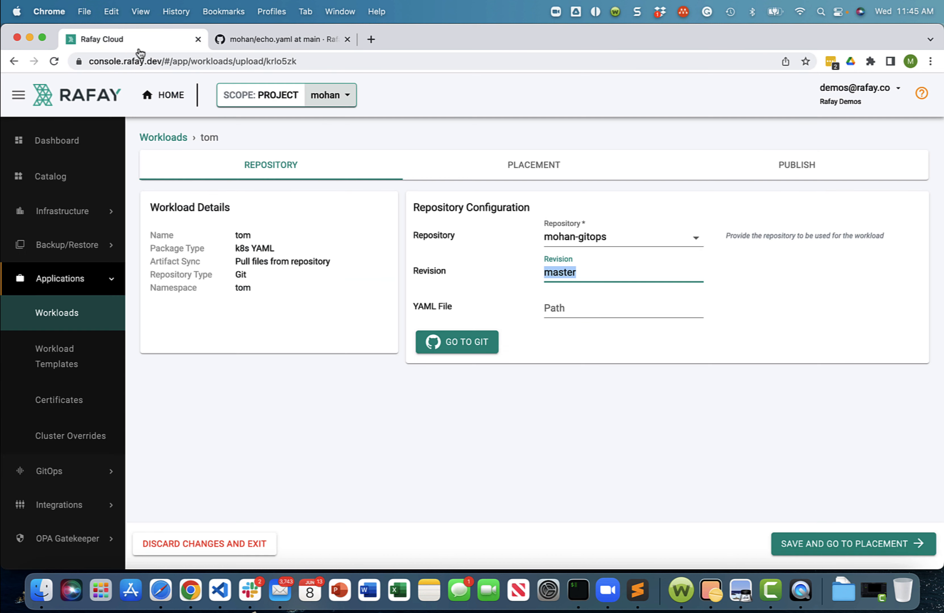
type("main")
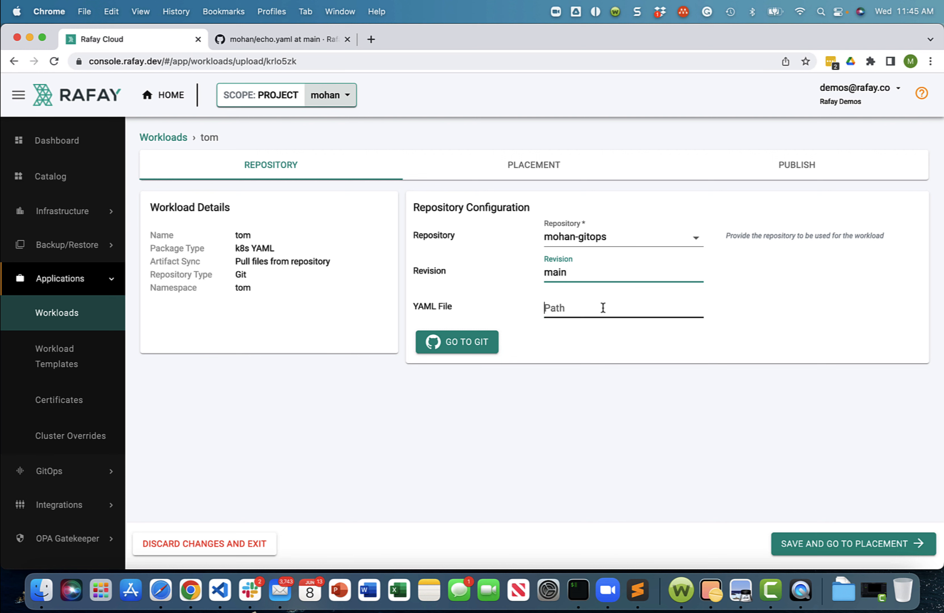
- Copy the path echo/echo.yaml from GitHub into the tom workload's YAML file path and save the repository configuration
left_click(602, 307)
left_click(265, 40)
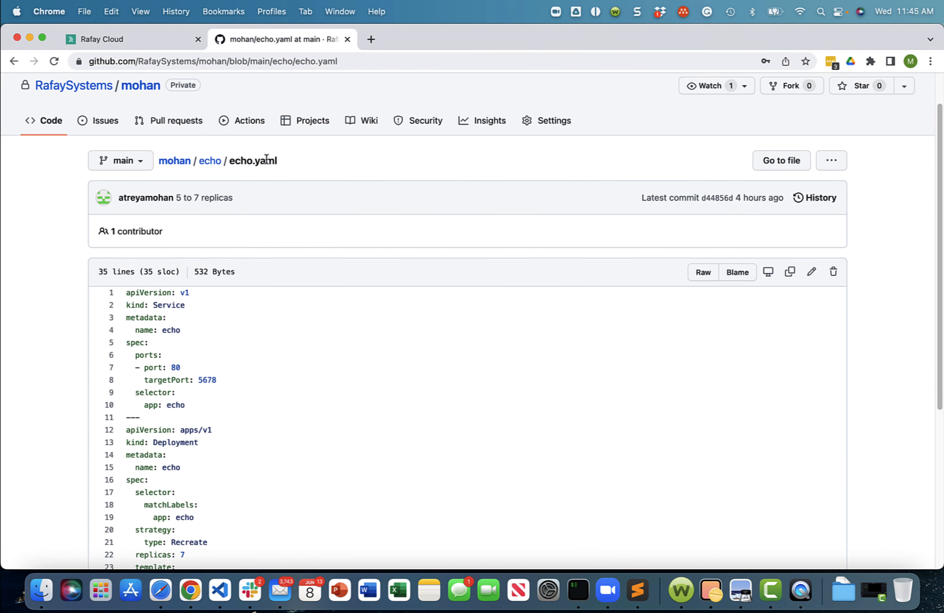
left_click_drag(280, 161, 198, 167)
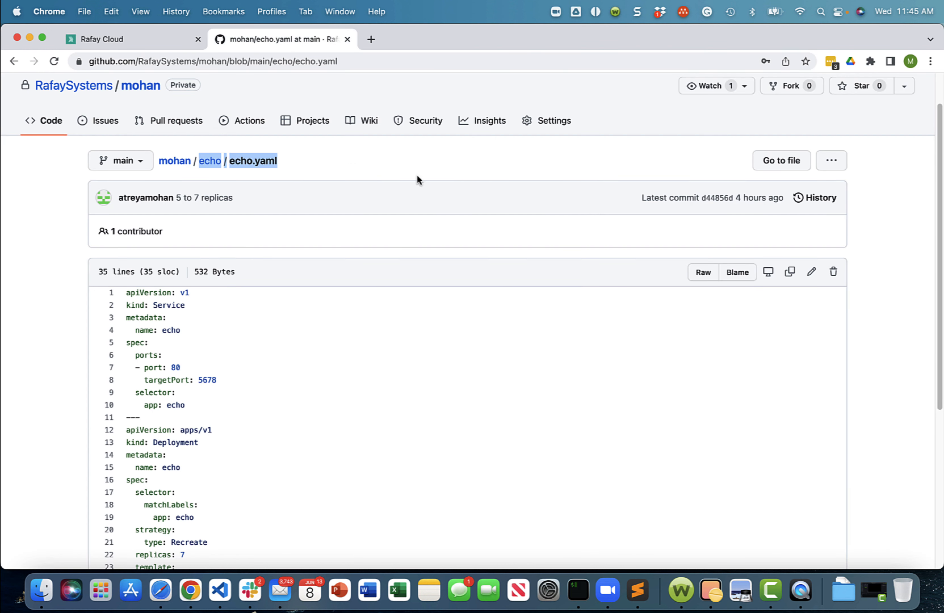
left_click(113, 39)
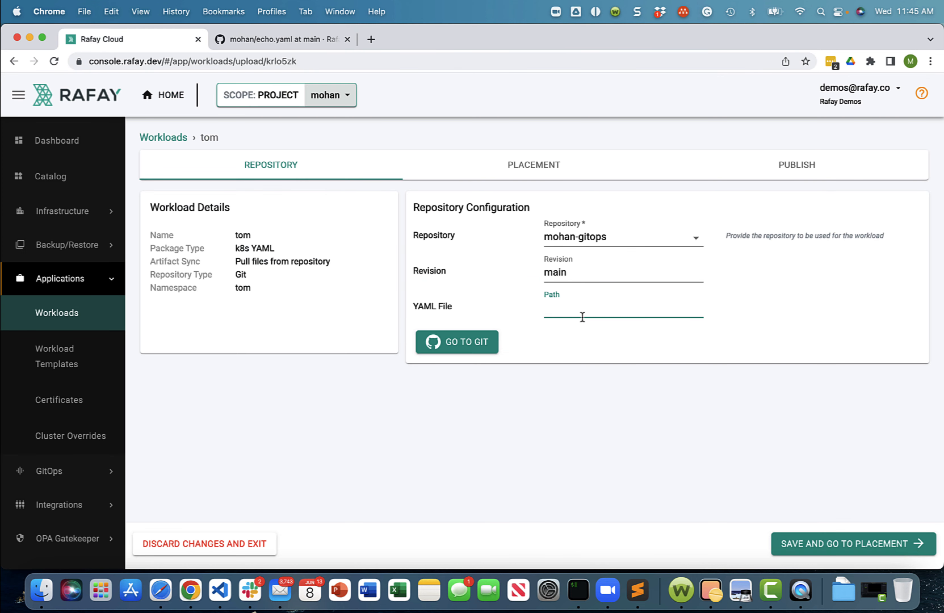
left_click(864, 536)
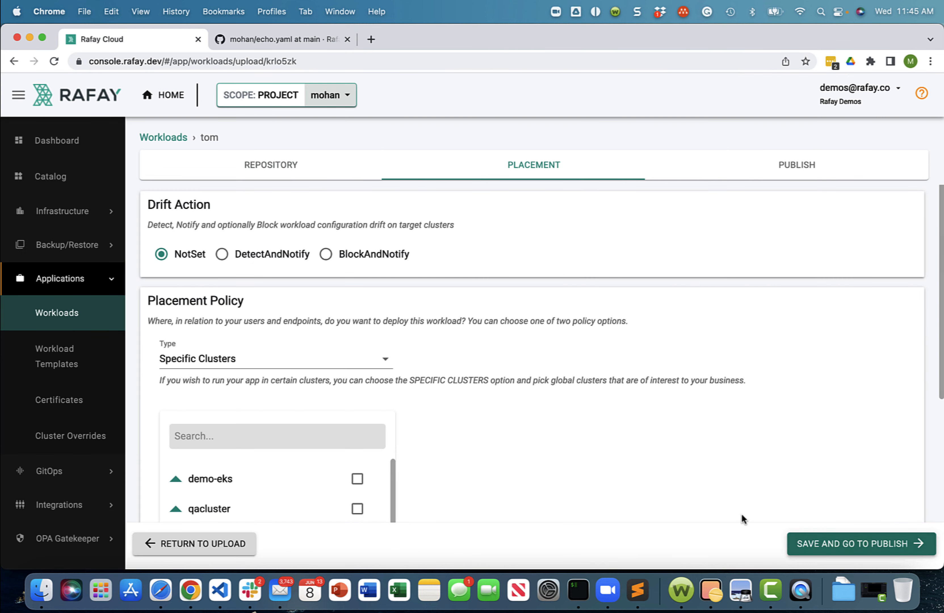
- Place the tom workload on the demo-eks cluster and publish it
scroll(432, 431, "down", 1)
left_click(357, 489)
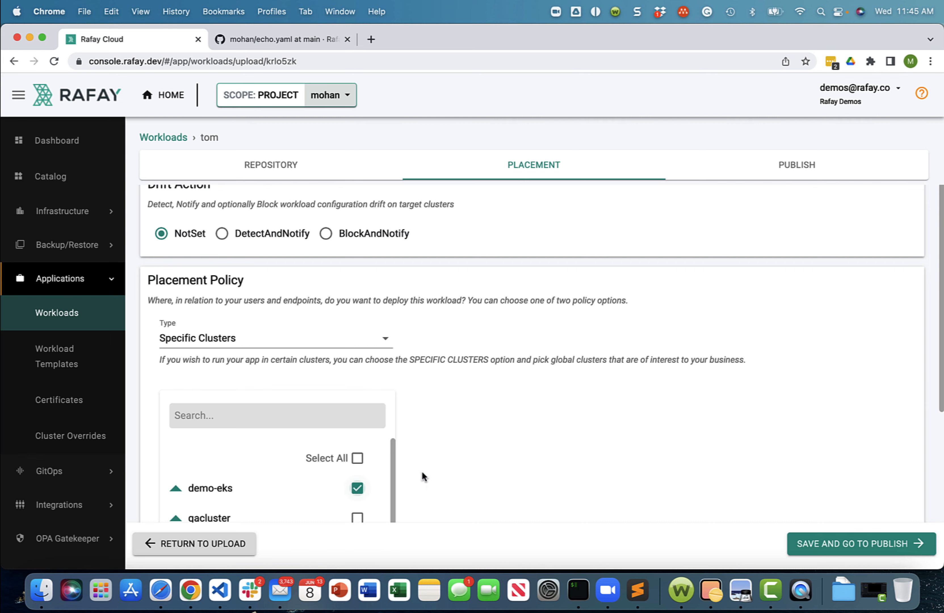
scroll(535, 417, "down", 4)
left_click(863, 543)
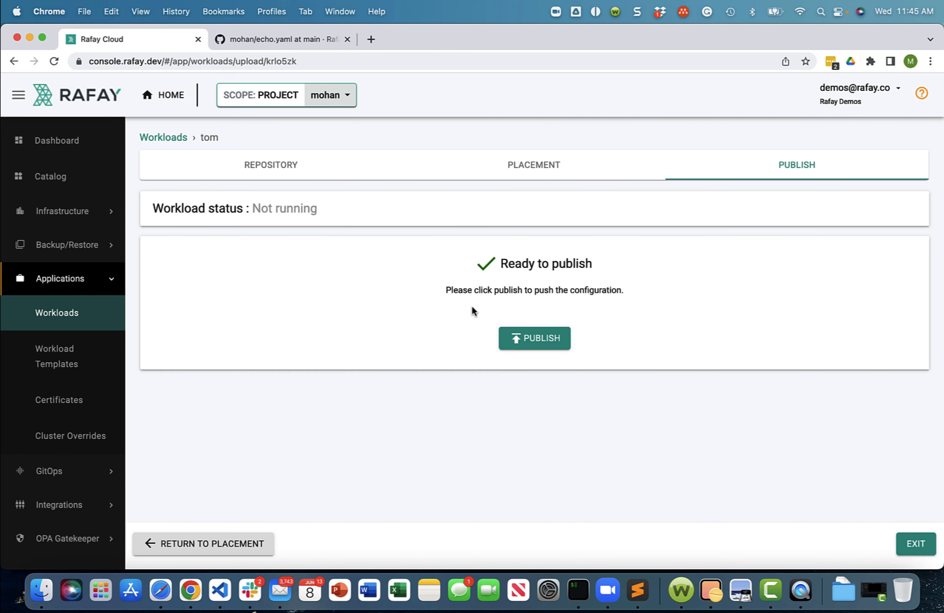
left_click(535, 336)
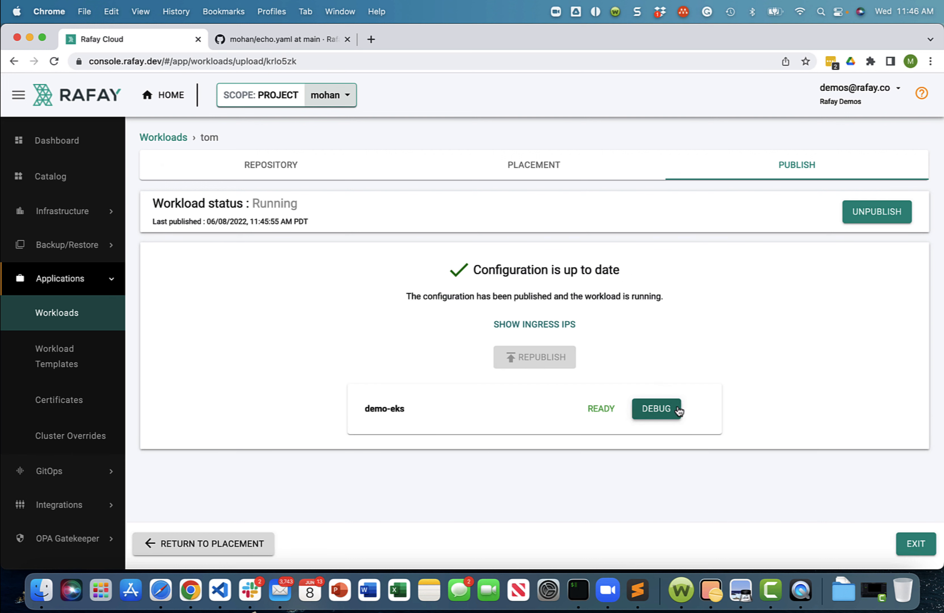
- Open the debug view of the tom workload on demo-eks and examine its list of pods
left_click(654, 407)
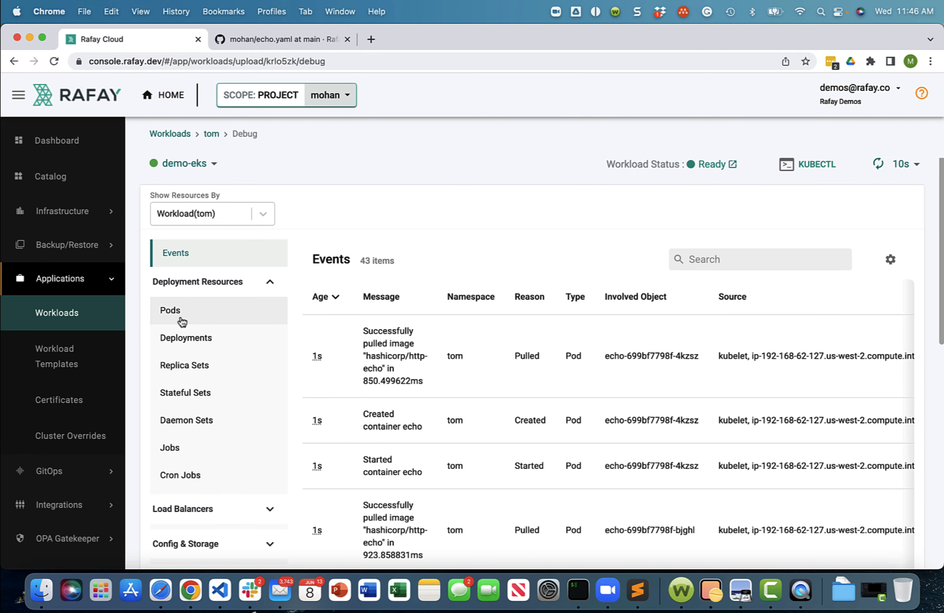
left_click(223, 320)
scroll(473, 329, "down", 5)
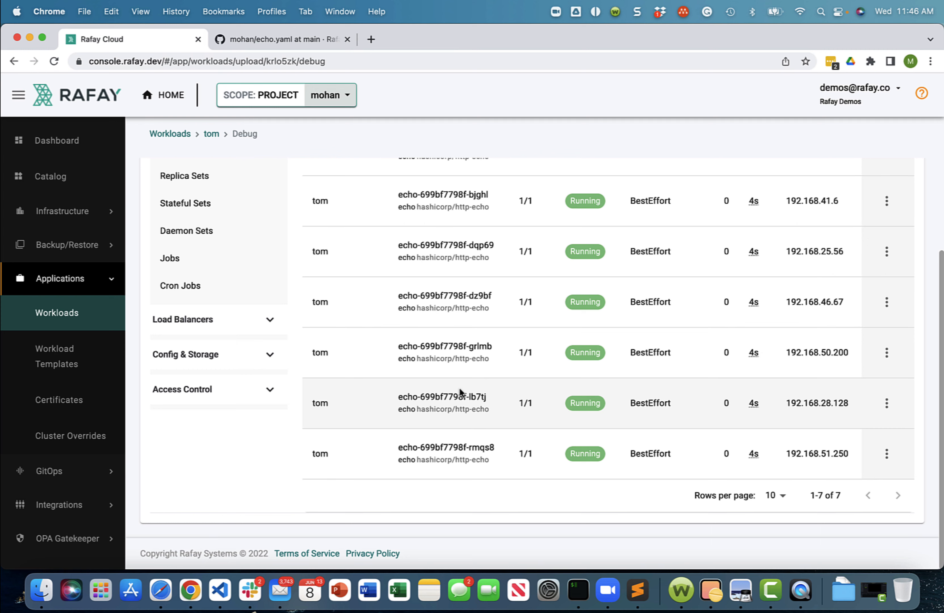
scroll(449, 386, "up", 2)
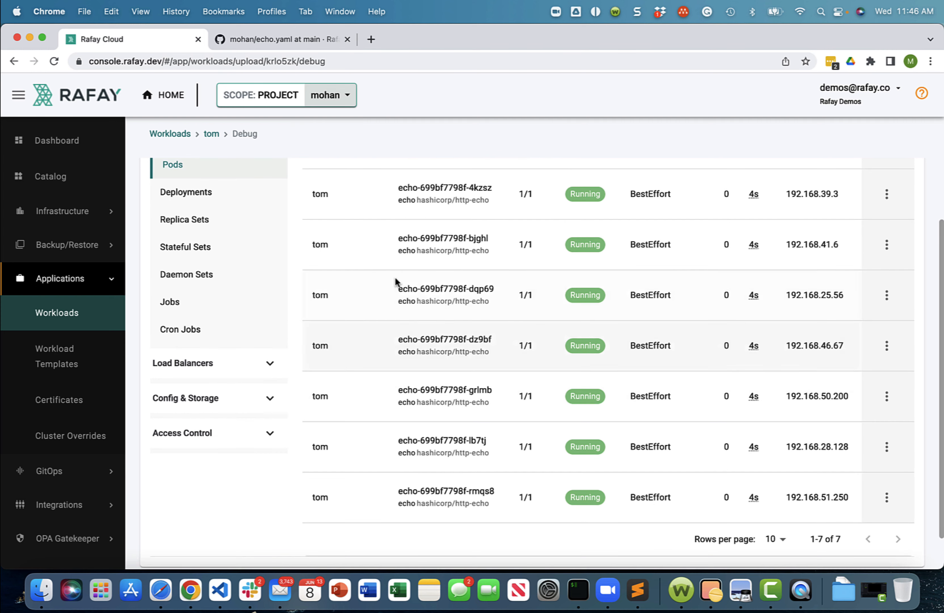
- Compare the pods with the replicas setting in echo.yaml on GitHub, and return to the workload list in the Rafay console
left_click(257, 38)
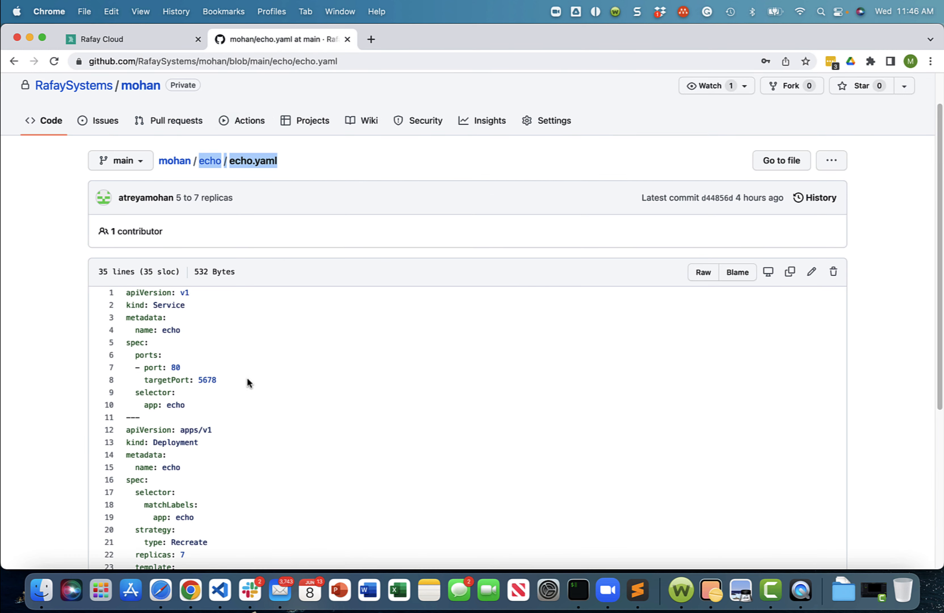
scroll(248, 383, "down", 3)
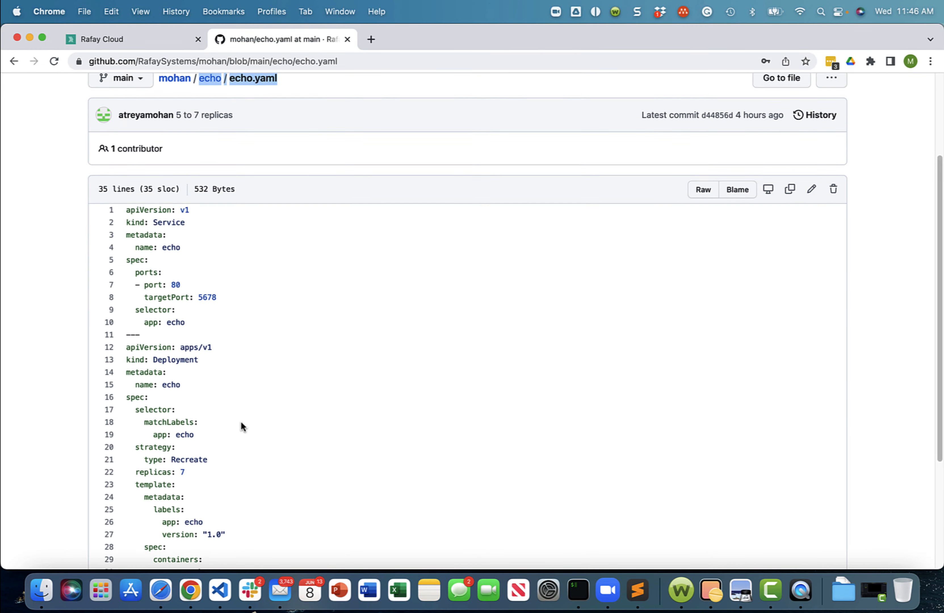
scroll(240, 424, "down", 1)
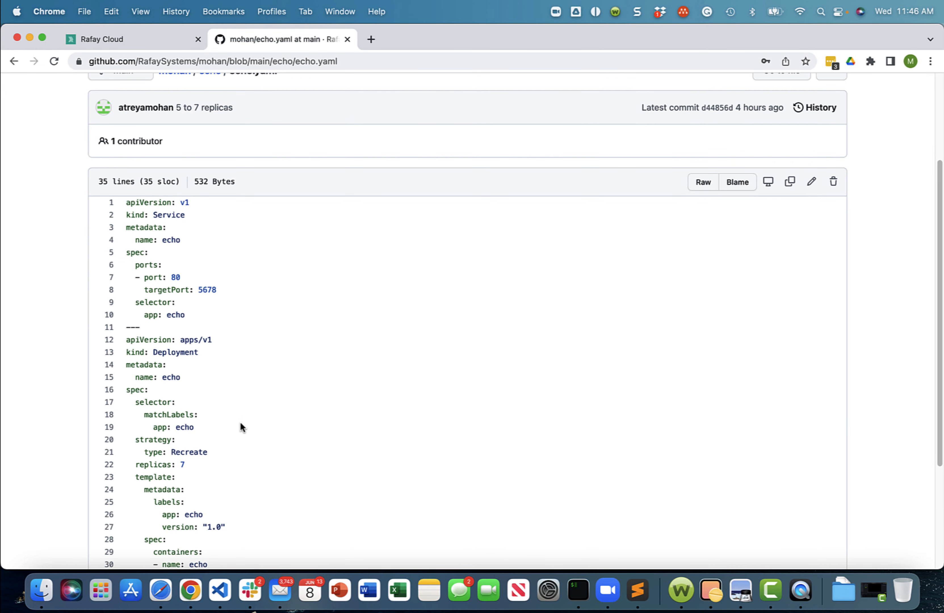
left_click(110, 33)
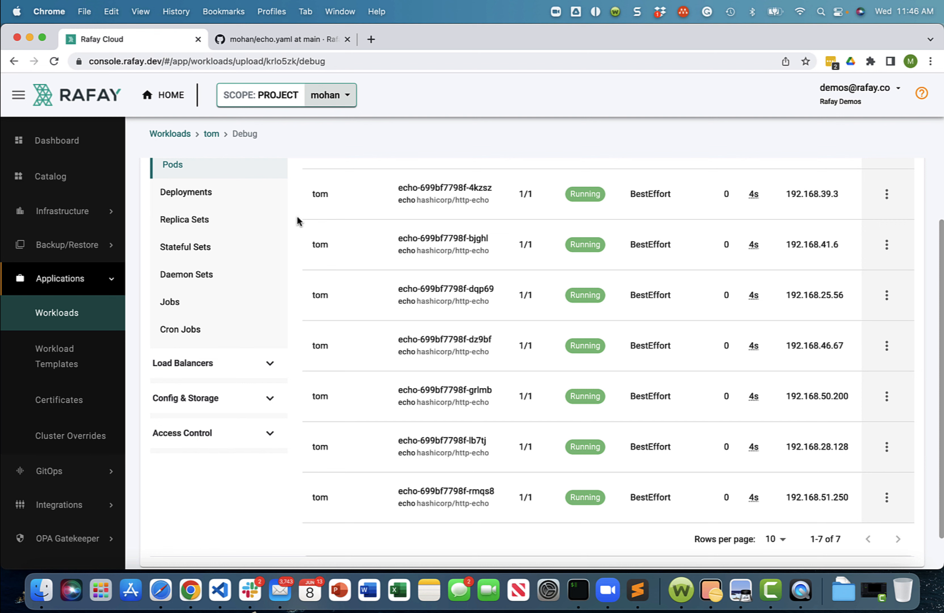
left_click(43, 320)
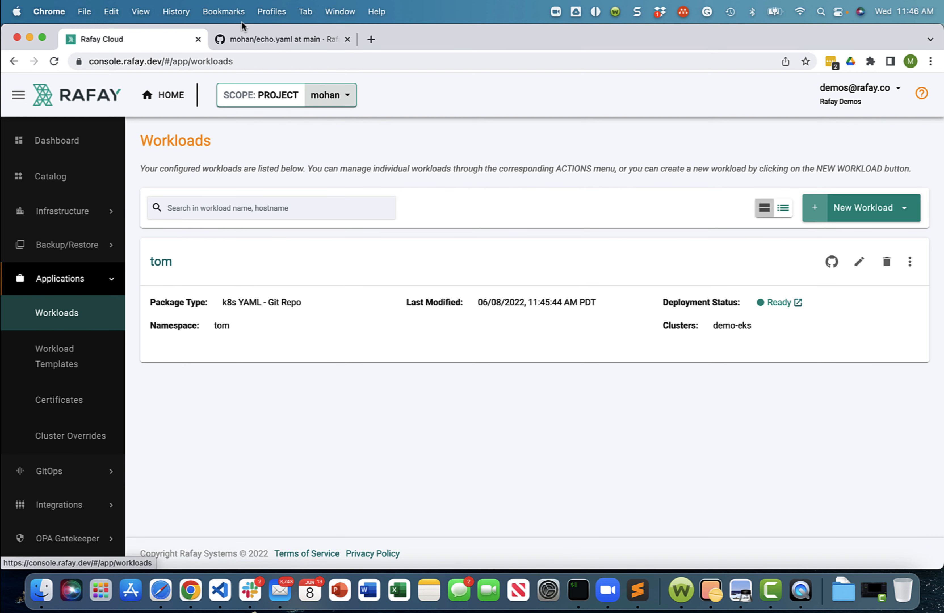
left_click(257, 40)
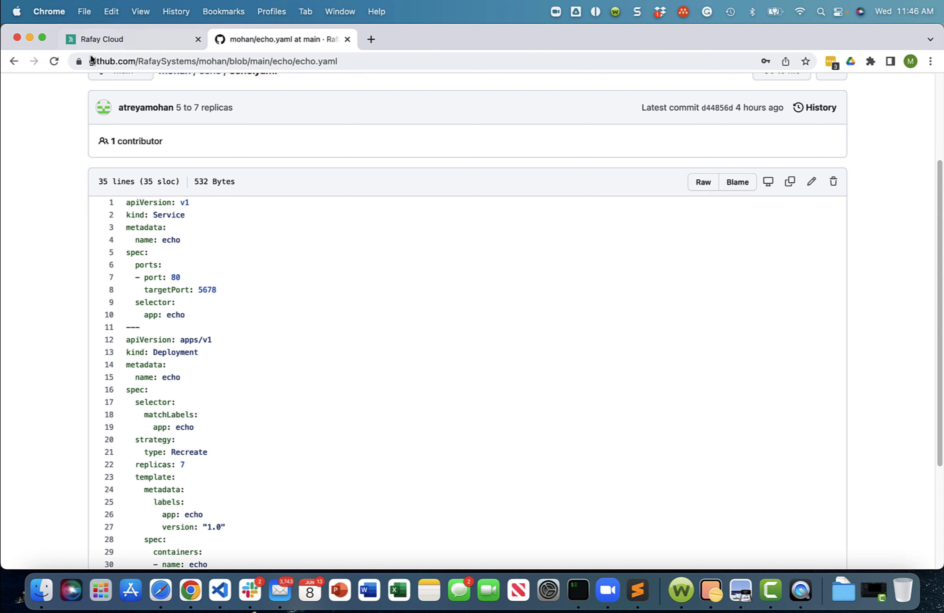
left_click(99, 42)
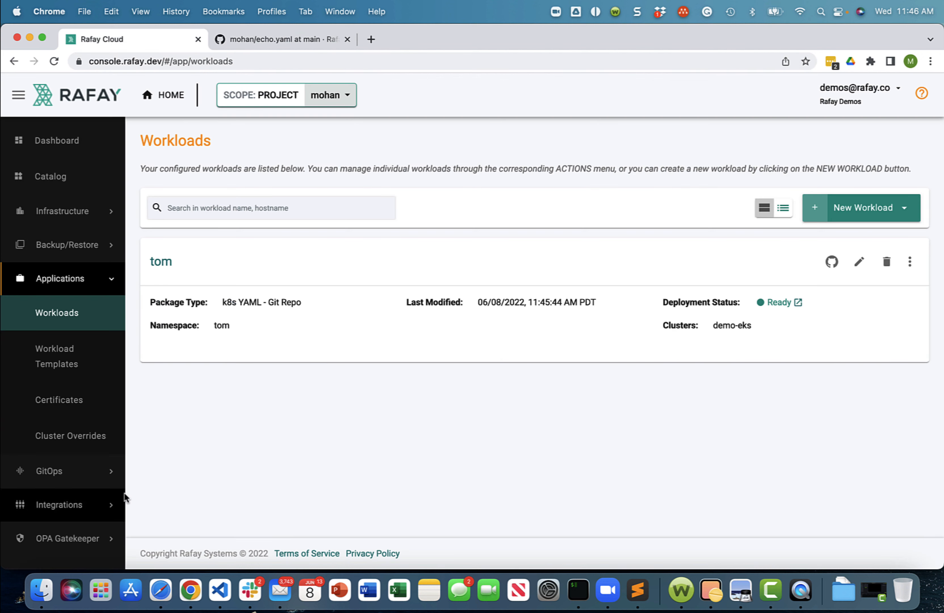
- Create a k8s YAML workload named jerry in the jerry namespace that pulls its files from a Git repository
left_click(883, 210)
left_click(792, 236)
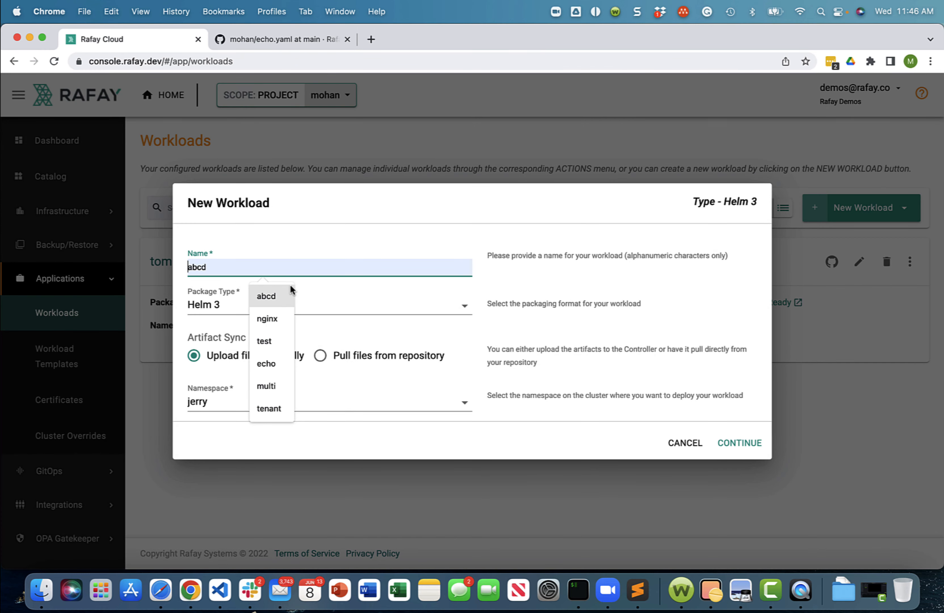
type("jery")
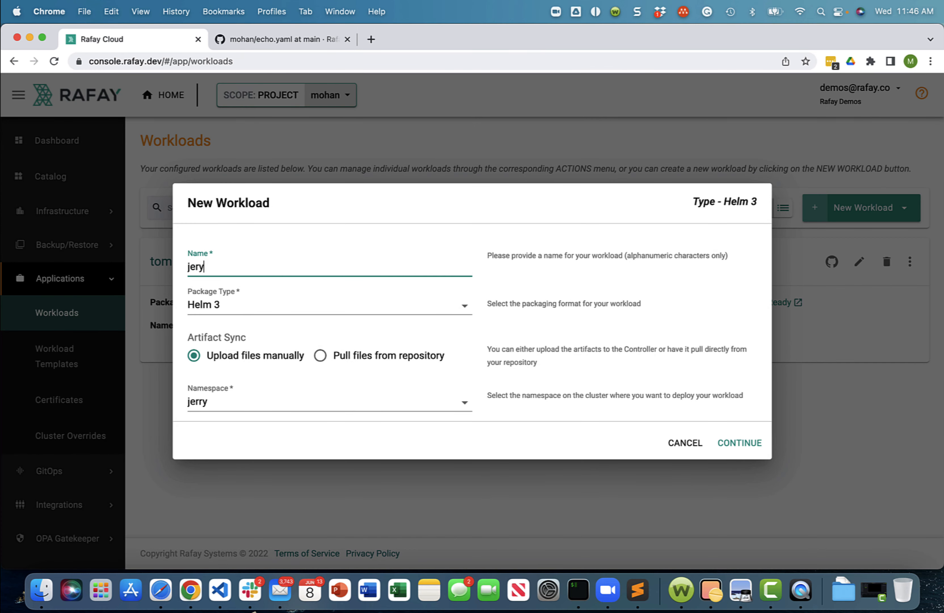
key("BackSpace")
type("ry")
left_click(294, 307)
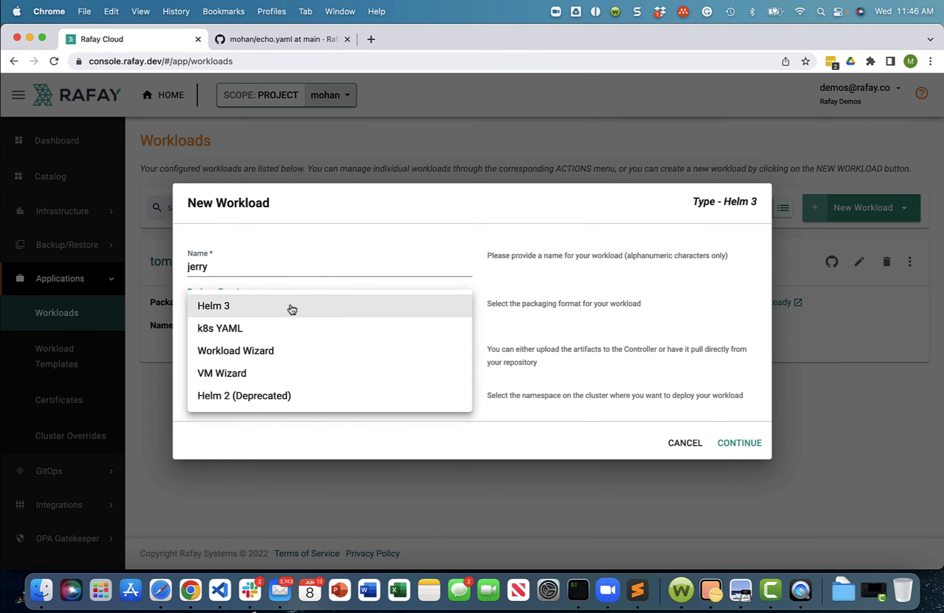
left_click(252, 329)
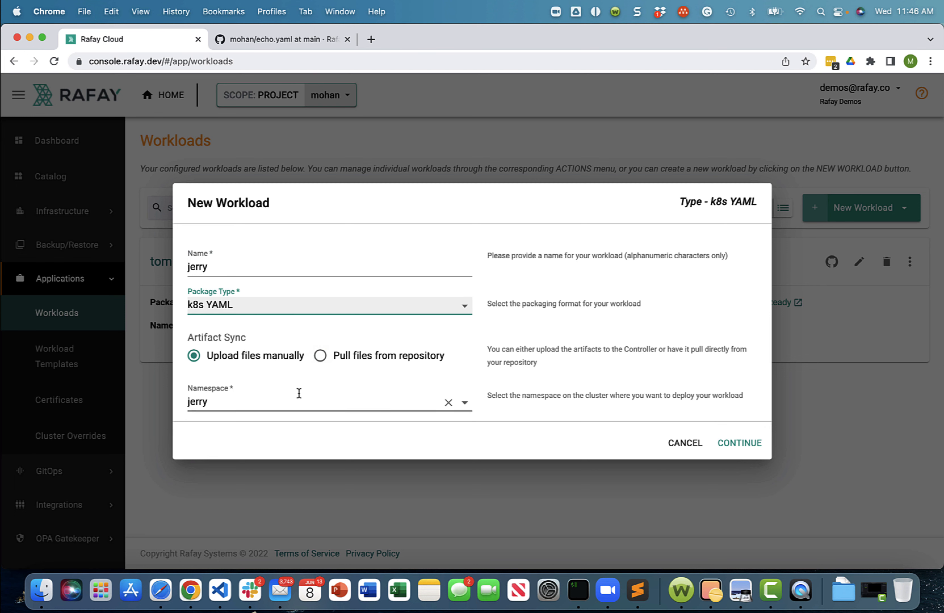
left_click(322, 363)
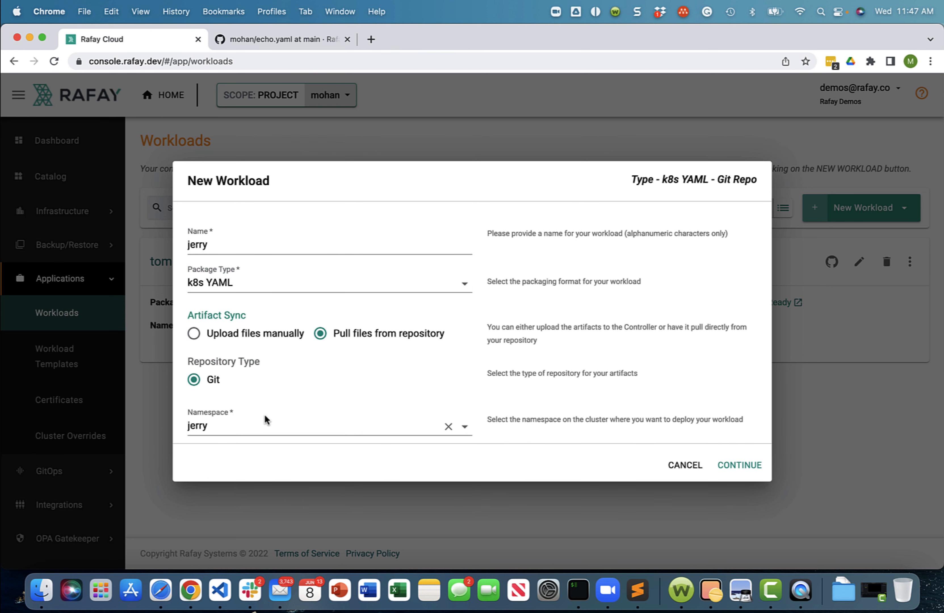
left_click(728, 465)
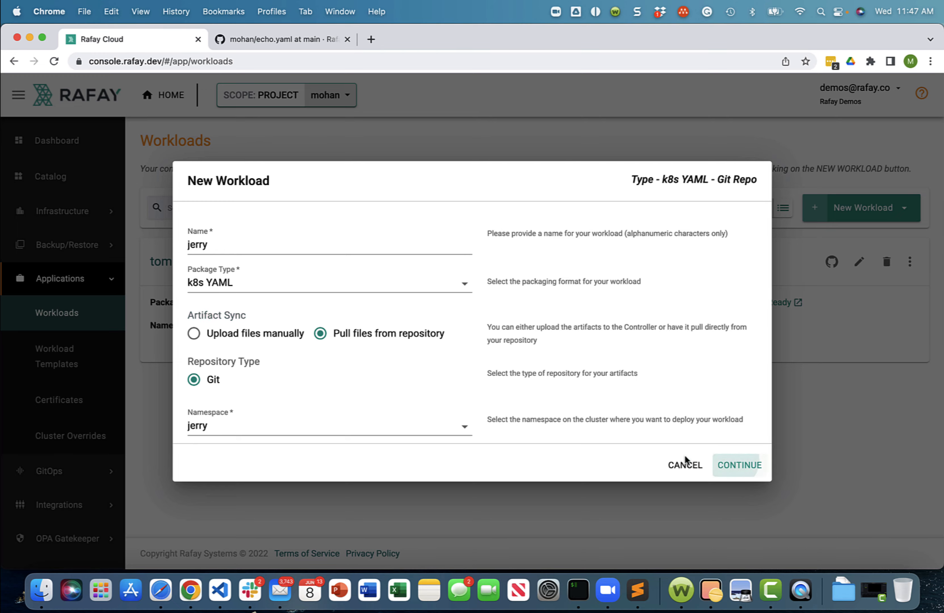
- Configure the jerry workload with repository mohan-gitops, revision main and YAML path echo/echo.yaml, and save the configuration
left_click(589, 244)
left_click(576, 244)
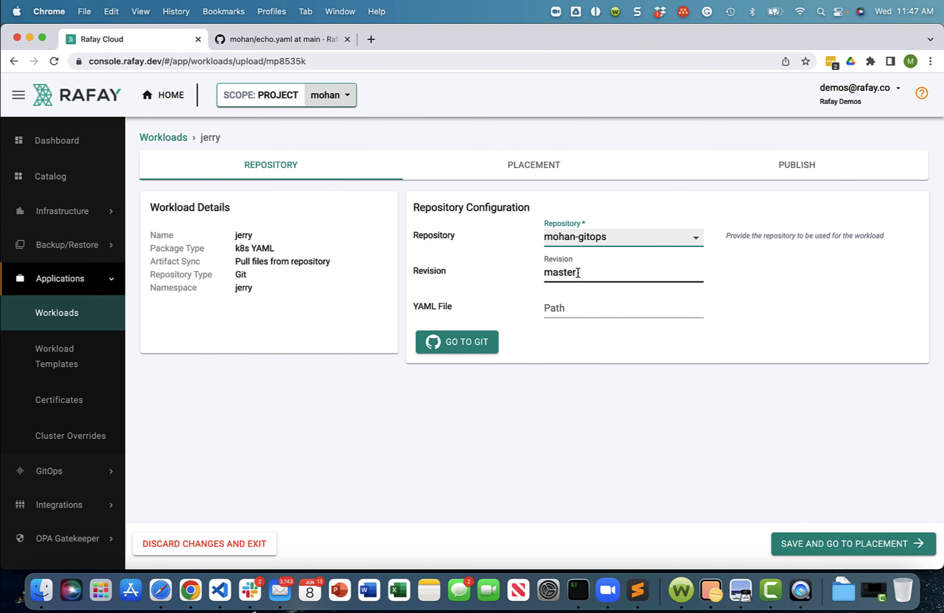
double_click(578, 273)
type("main")
key("Tab")
type("echo/echo.yaml")
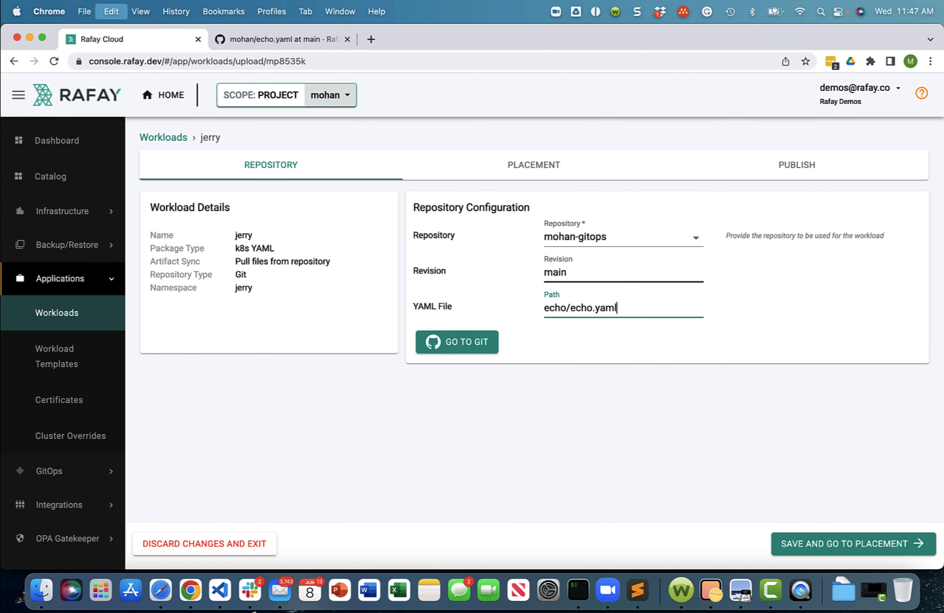
left_click(852, 544)
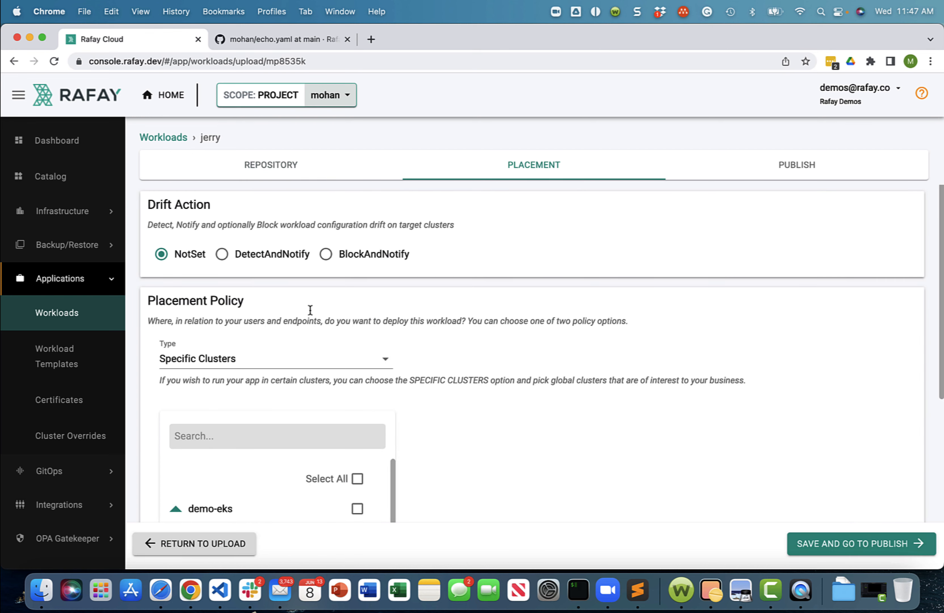
- Place the jerry workload on the demo-eks cluster and publish it
scroll(413, 476, "down", 1)
left_click(357, 487)
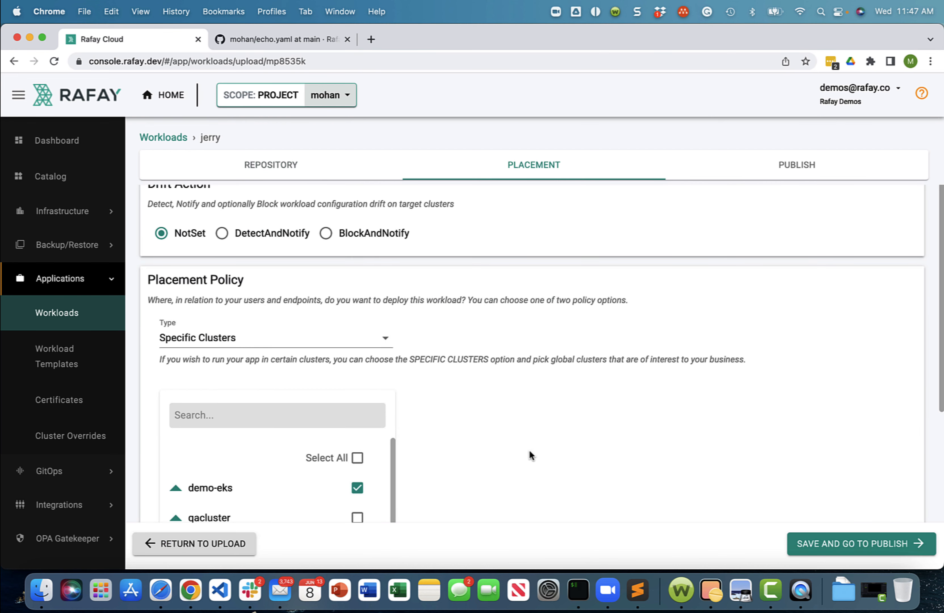
scroll(529, 458, "down", 3)
left_click(852, 544)
left_click(507, 339)
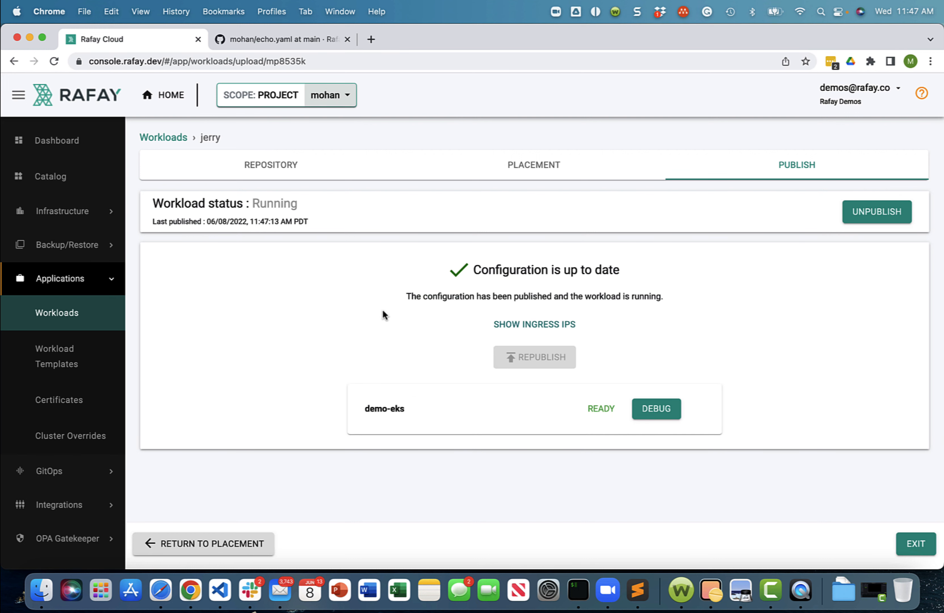
- Examine the jerry workload's pods in its demo-eks debug view, and return to the workloads shown as a compact list
left_click(659, 414)
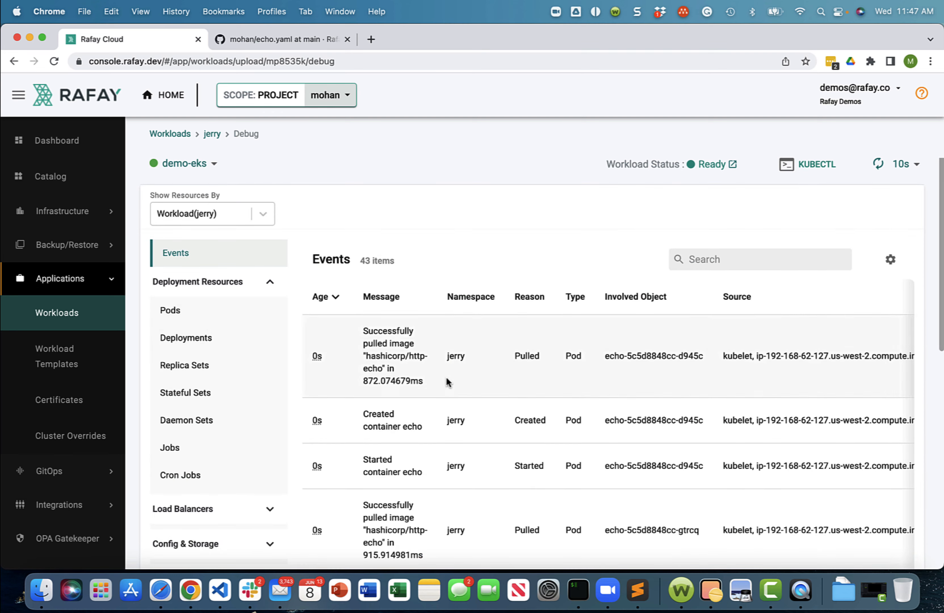
left_click(160, 311)
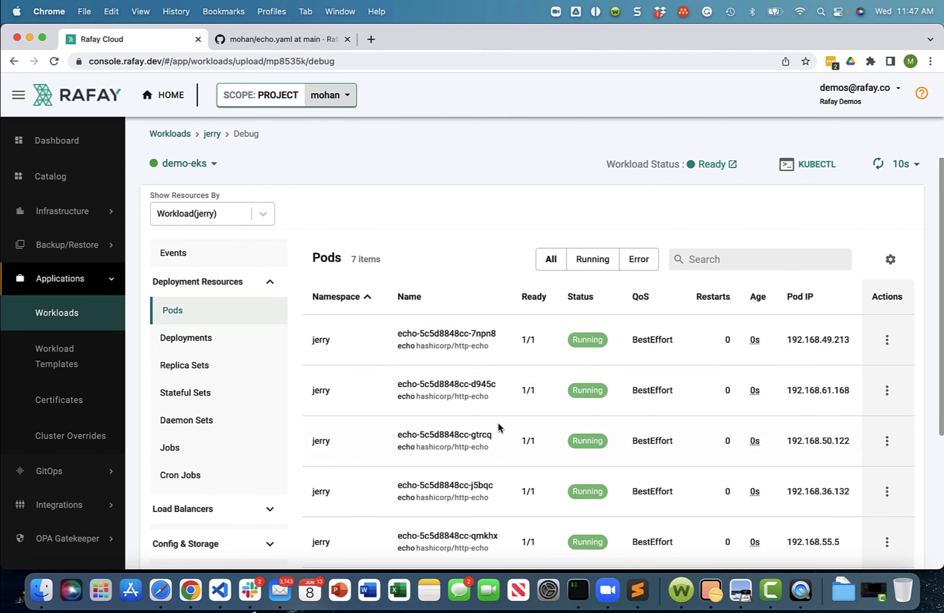
scroll(498, 422, "down", 5)
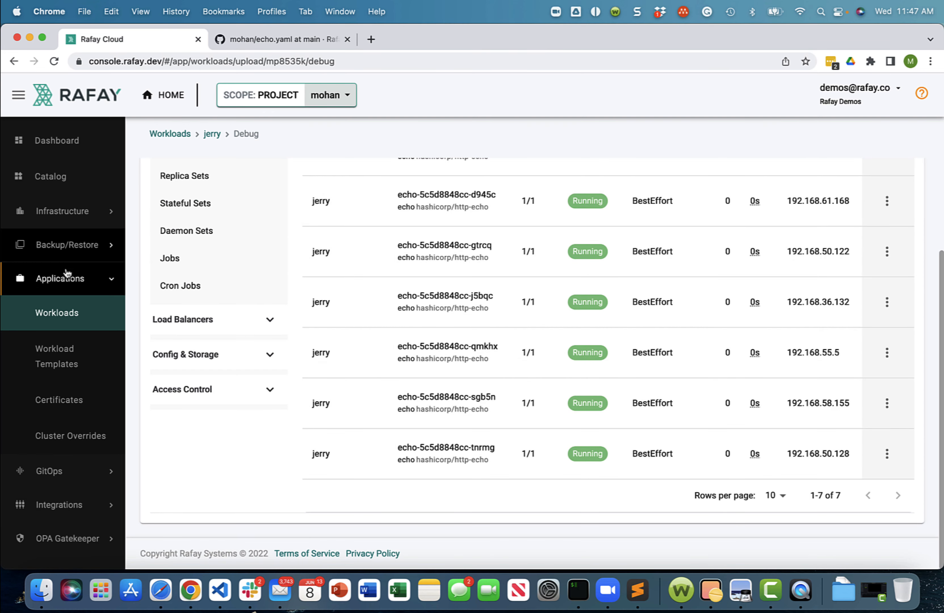
left_click(66, 313)
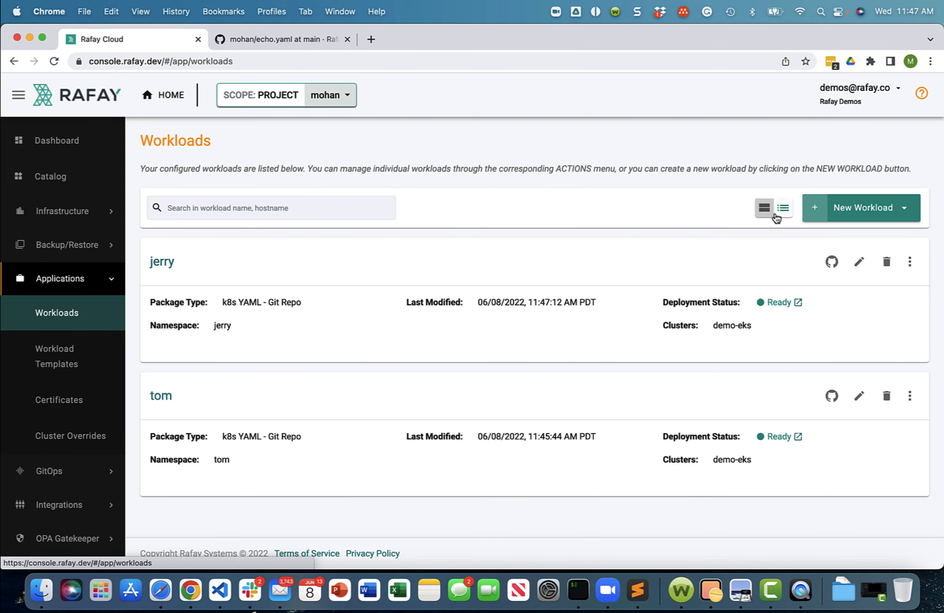
left_click(782, 208)
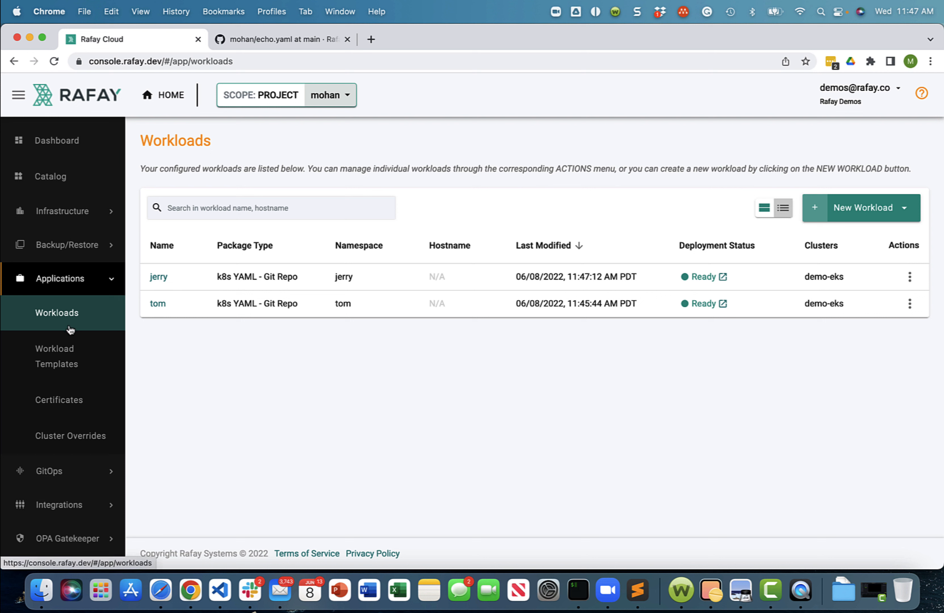
- Create a new GitOps pipeline named tom-and-jerry
left_click(66, 292)
left_click(55, 313)
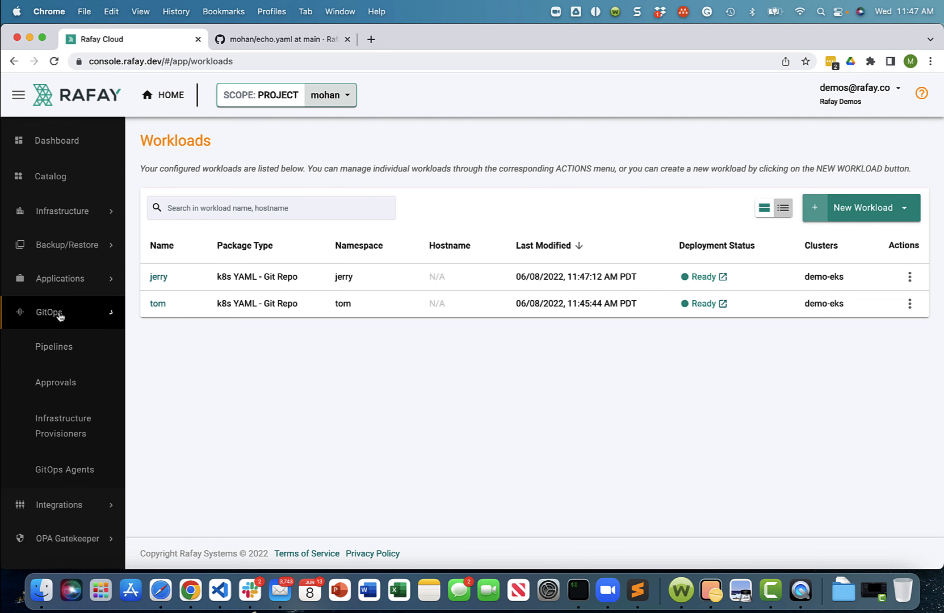
left_click(53, 347)
left_click(872, 209)
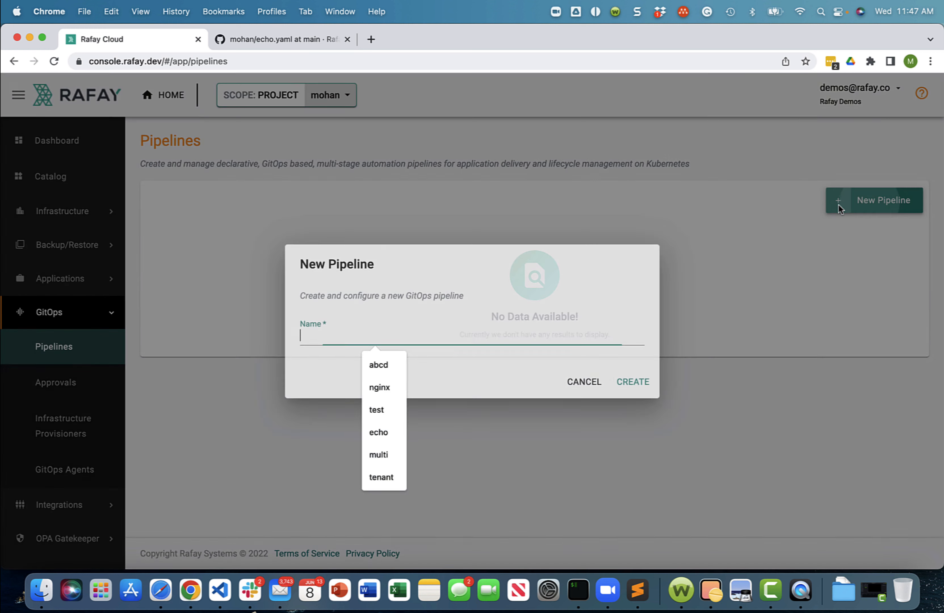
type("to")
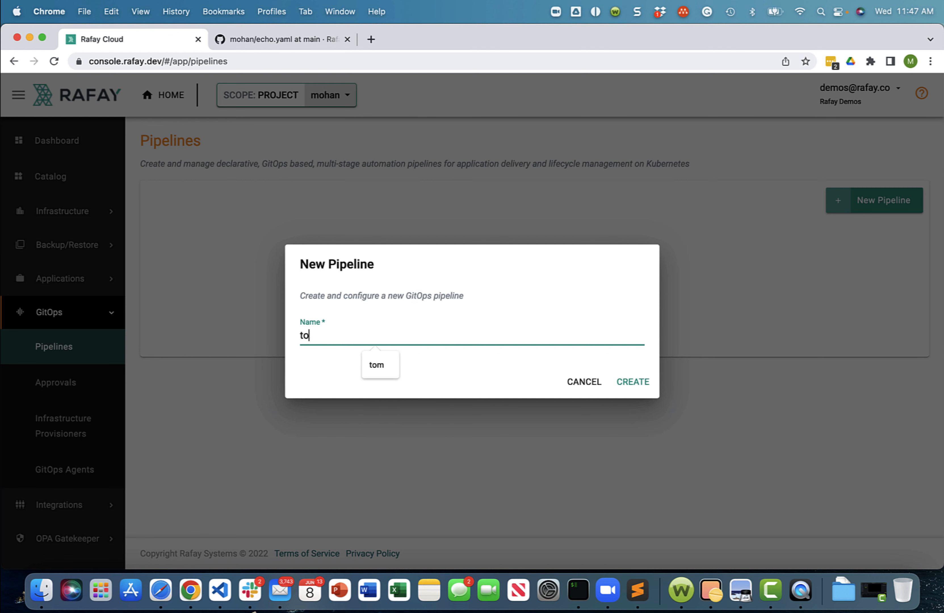
type("m-and-jerry")
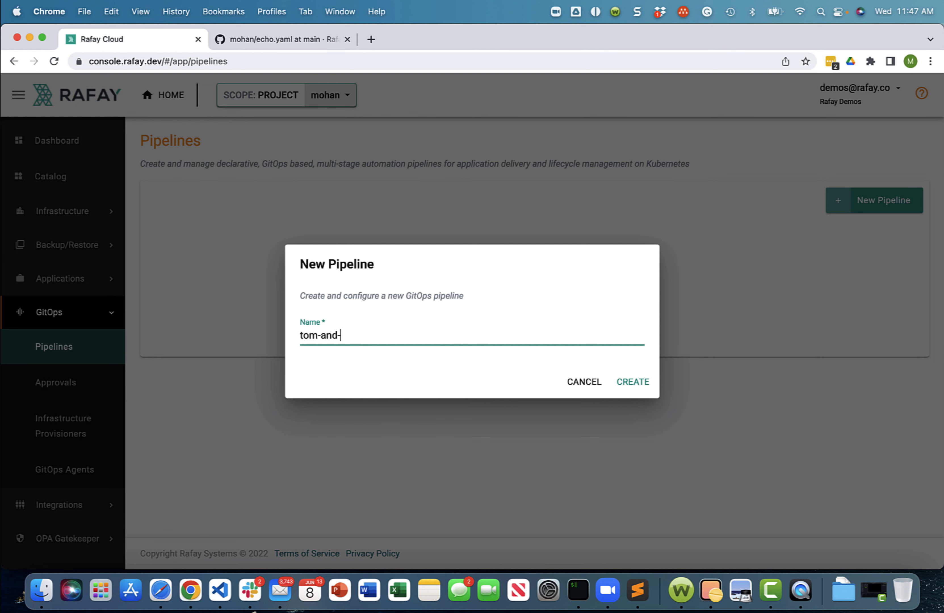
left_click(632, 381)
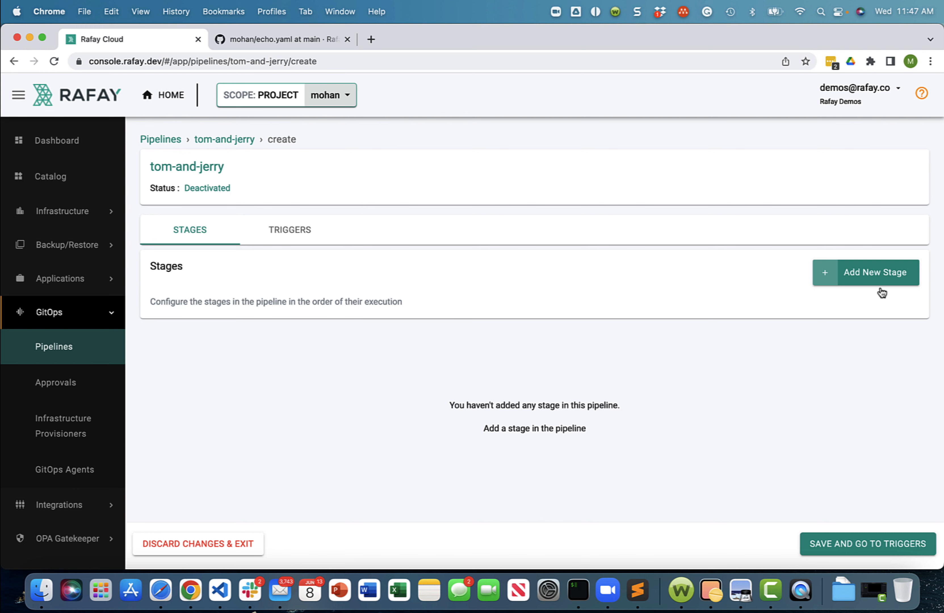
- Add a pipeline stage named tom with the Deploy Workload action for the tom workload, and save it
left_click(883, 272)
left_click(477, 147)
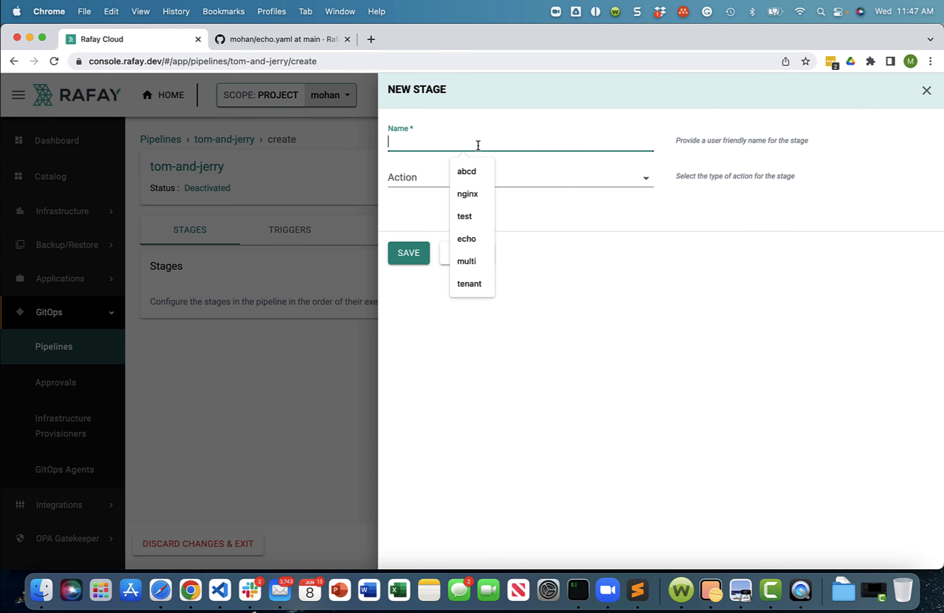
type("tom")
left_click(399, 180)
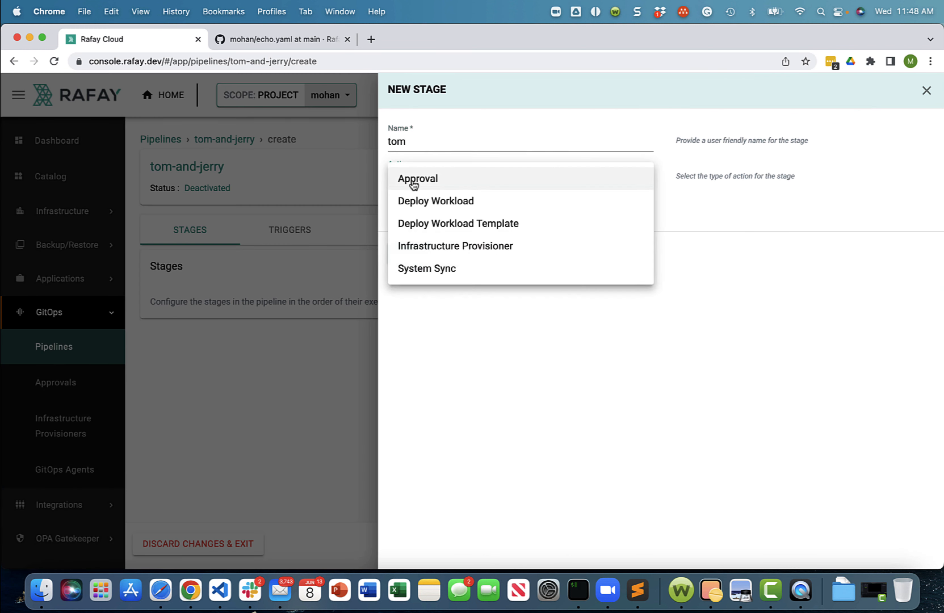
left_click(438, 201)
left_click(466, 222)
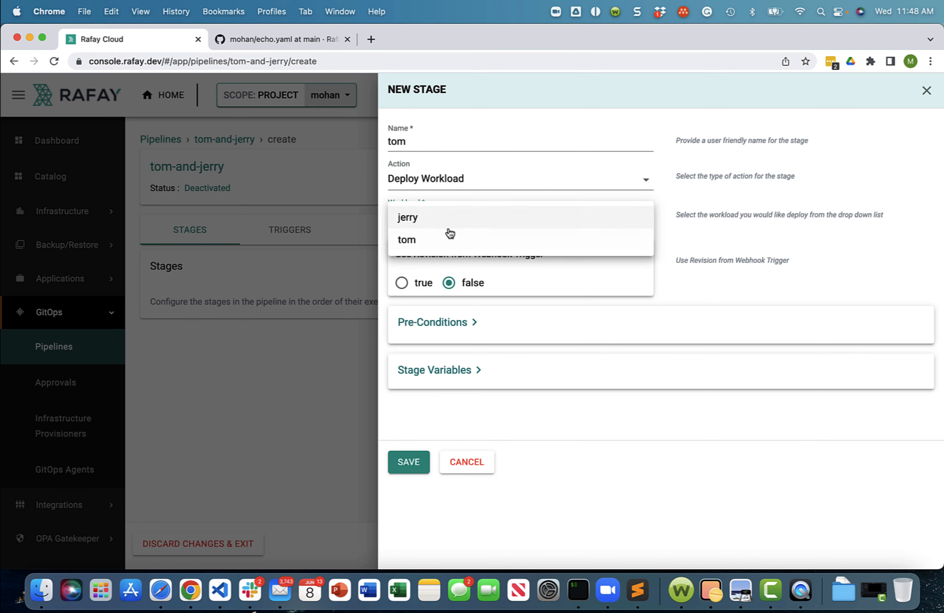
left_click(436, 239)
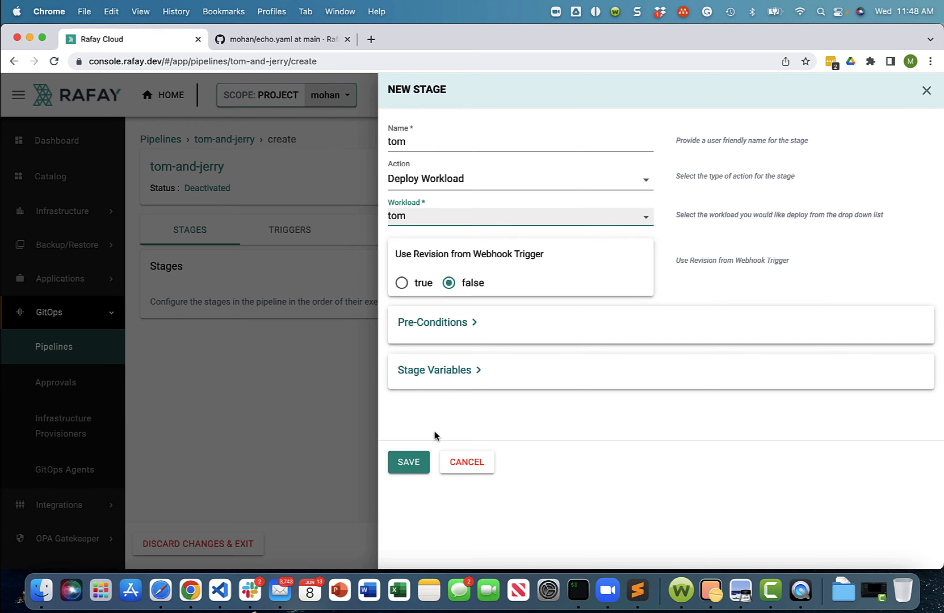
left_click(404, 463)
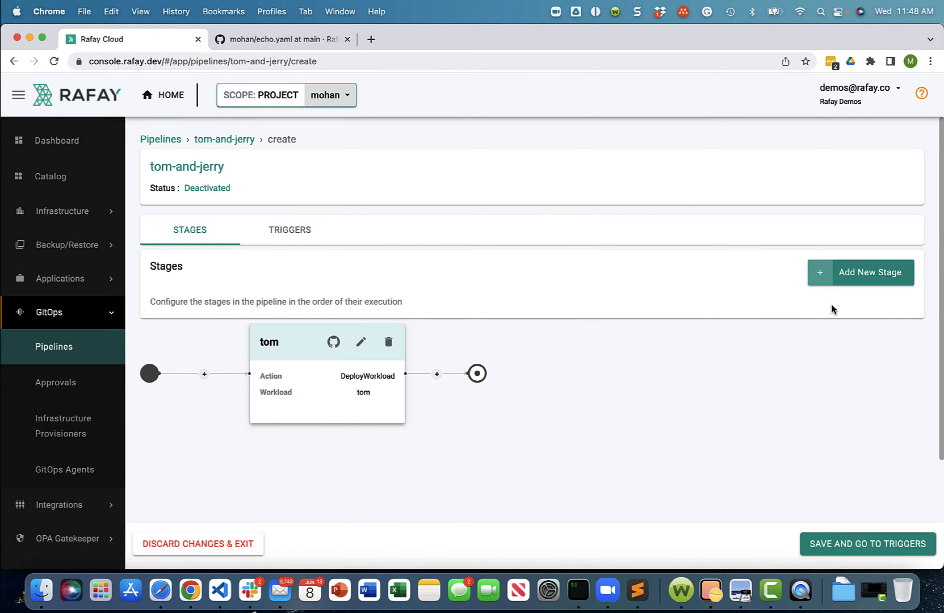
- Start a second pipeline stage named approval and set its action to Approval
left_click(866, 272)
left_click(467, 144)
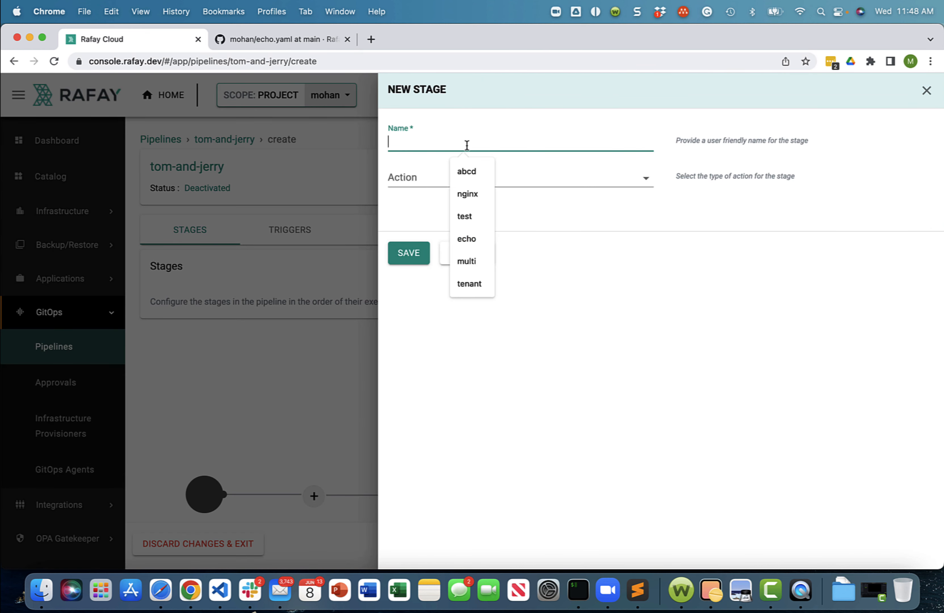
type("approval")
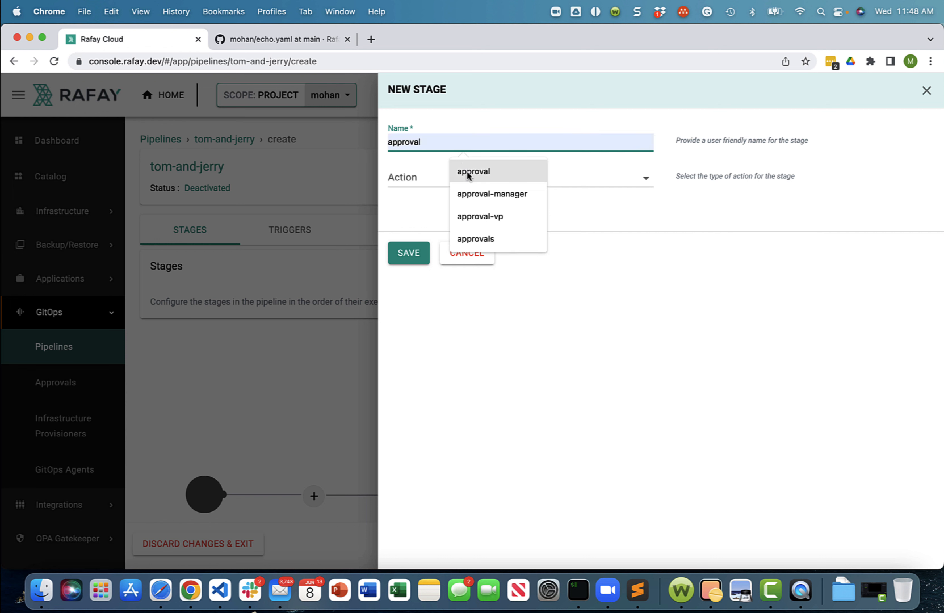
left_click(468, 171)
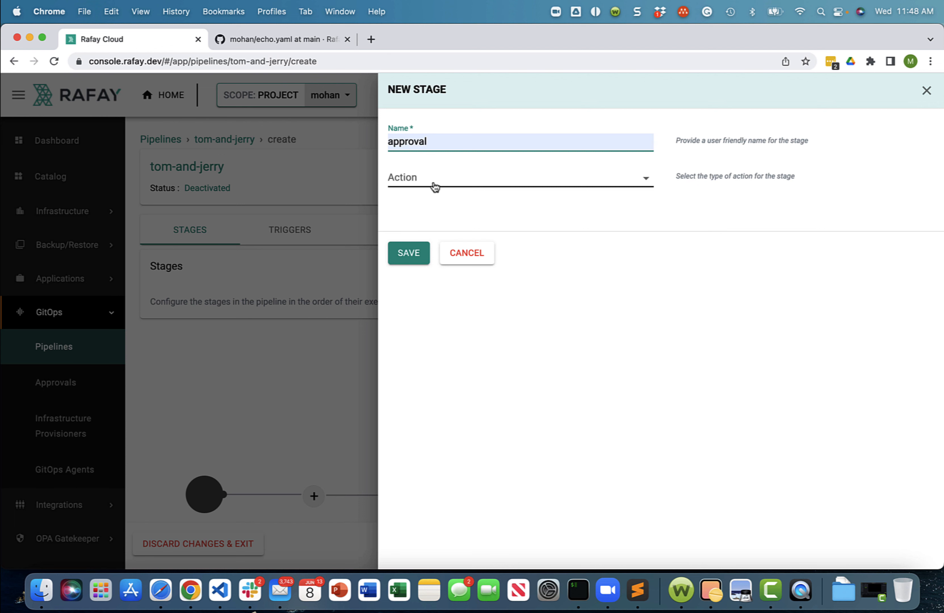
left_click(434, 185)
left_click(433, 181)
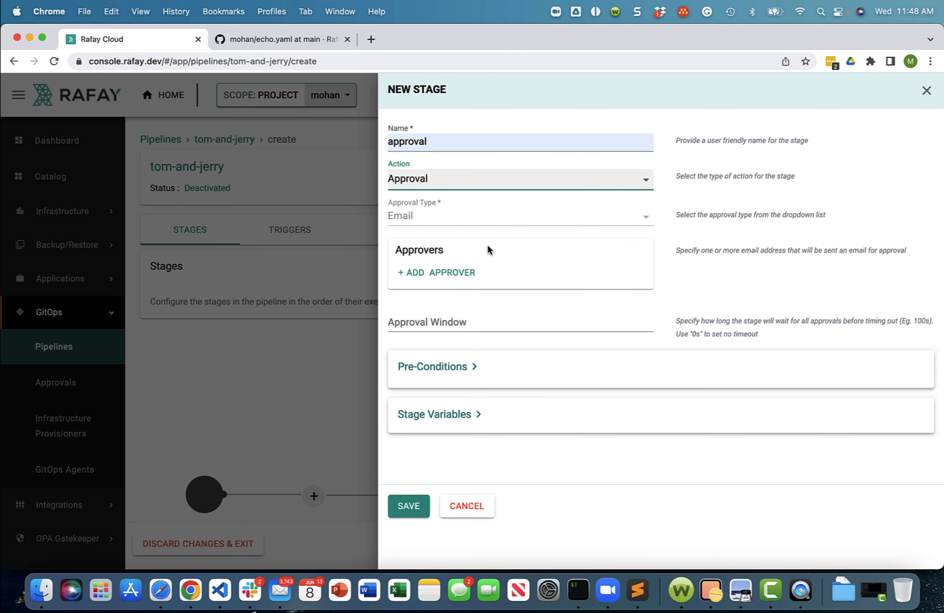
- Add the demo account's e-mail as a local approver of the approval stage, and save the stage
left_click(438, 274)
left_click(539, 281)
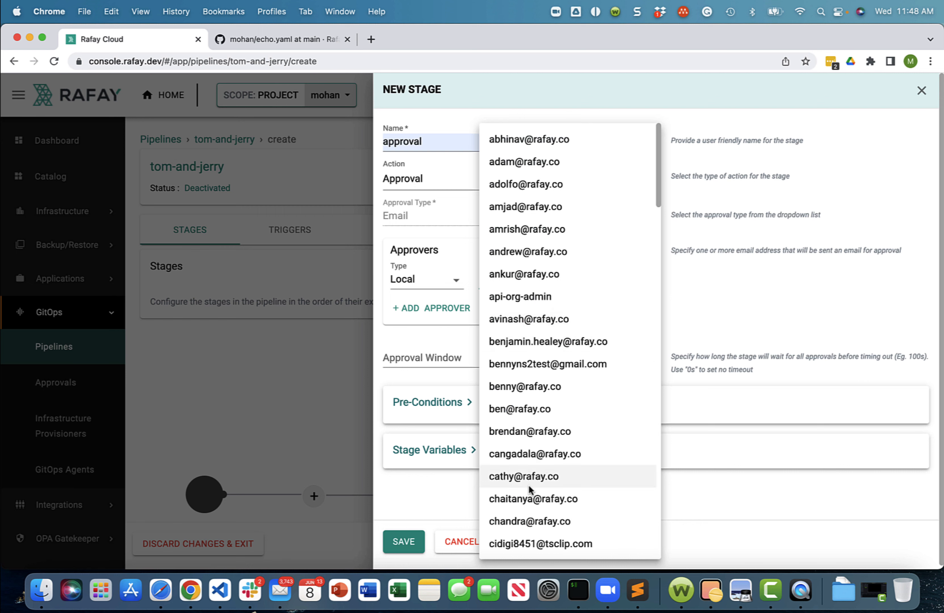
scroll(529, 485, "down", 3)
scroll(529, 482, "down", 3)
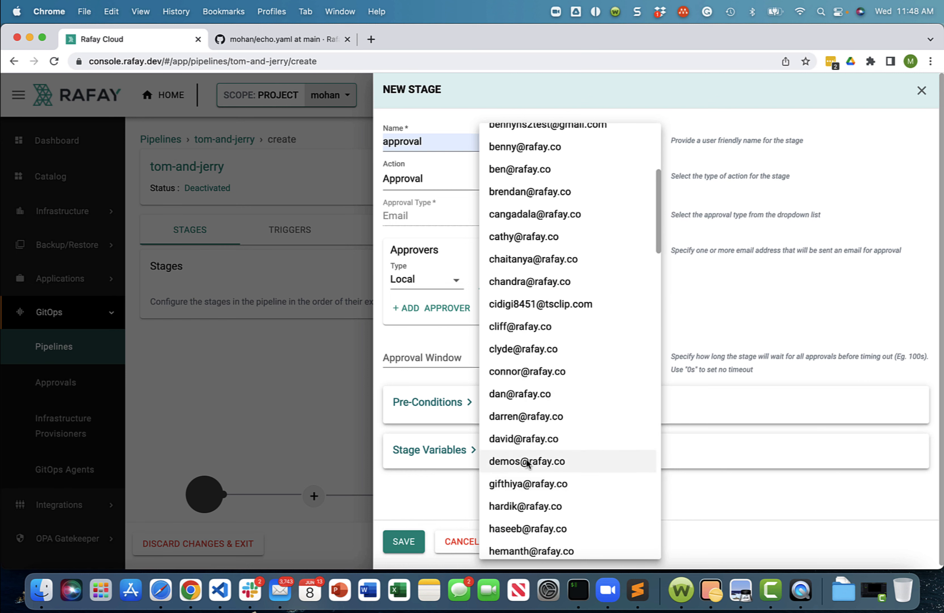
left_click(525, 462)
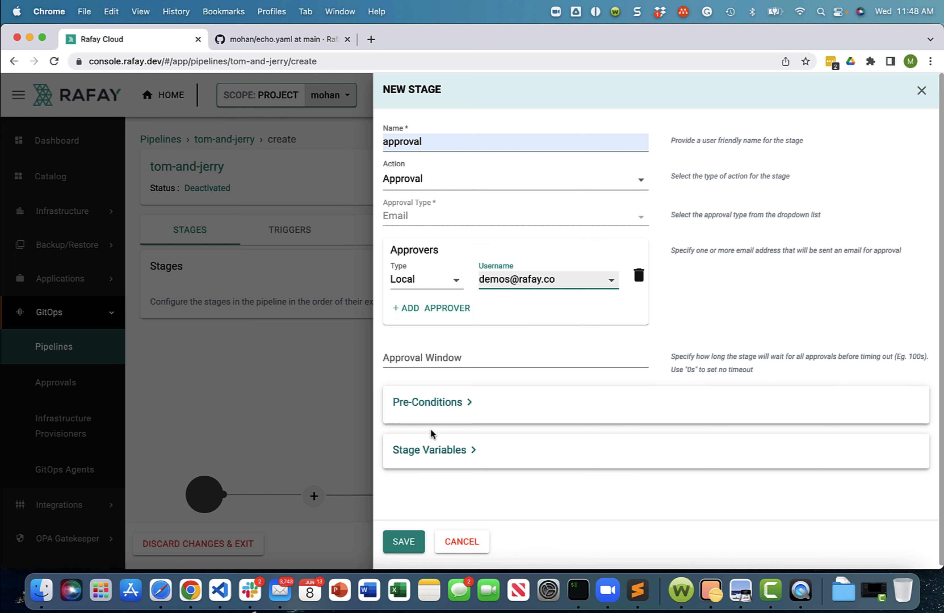
left_click(403, 542)
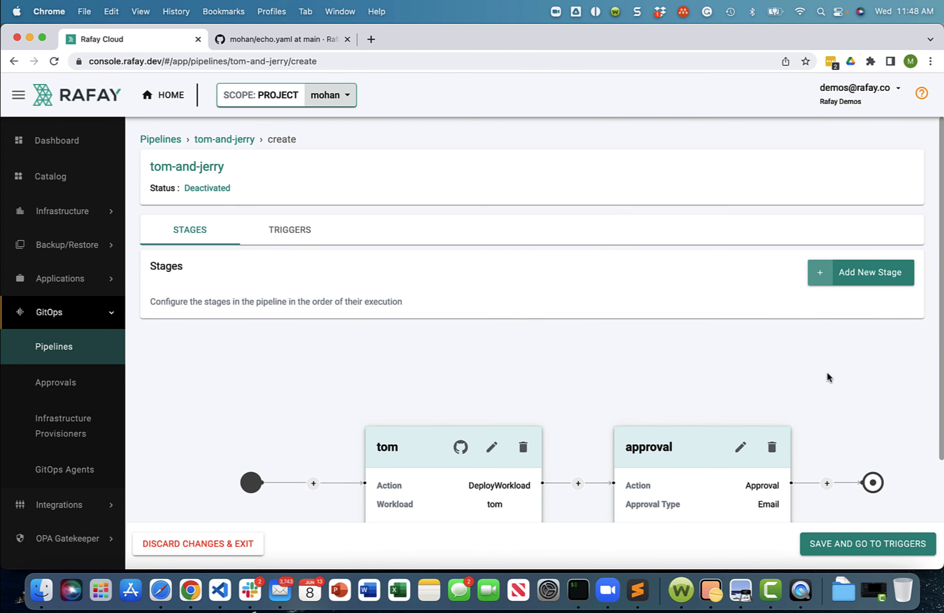
scroll(940, 418, "down", 3)
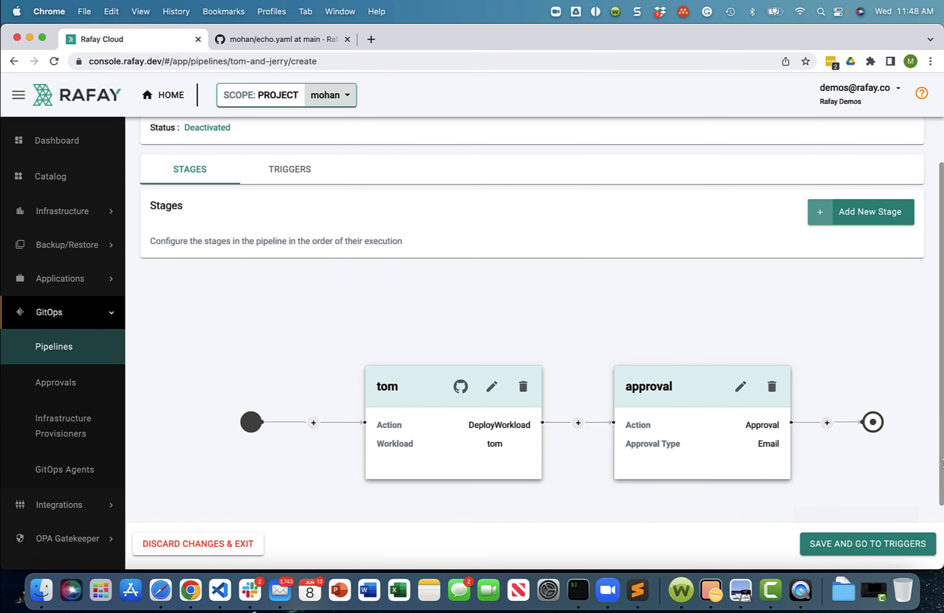
- Add a final pipeline stage named jerry with the Deploy Workload action for the jerry workload, and save it
left_click(827, 423)
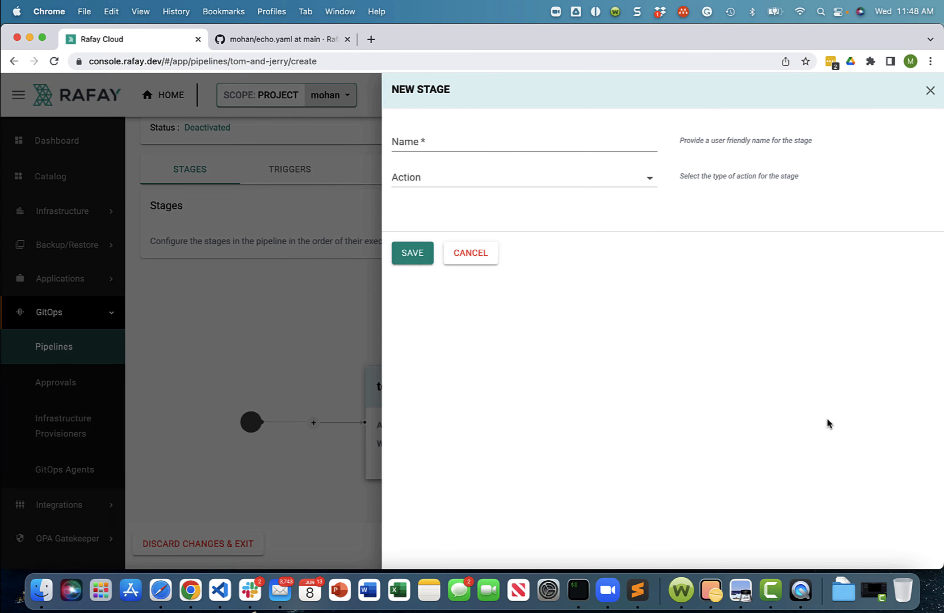
left_click(424, 141)
type("jerry")
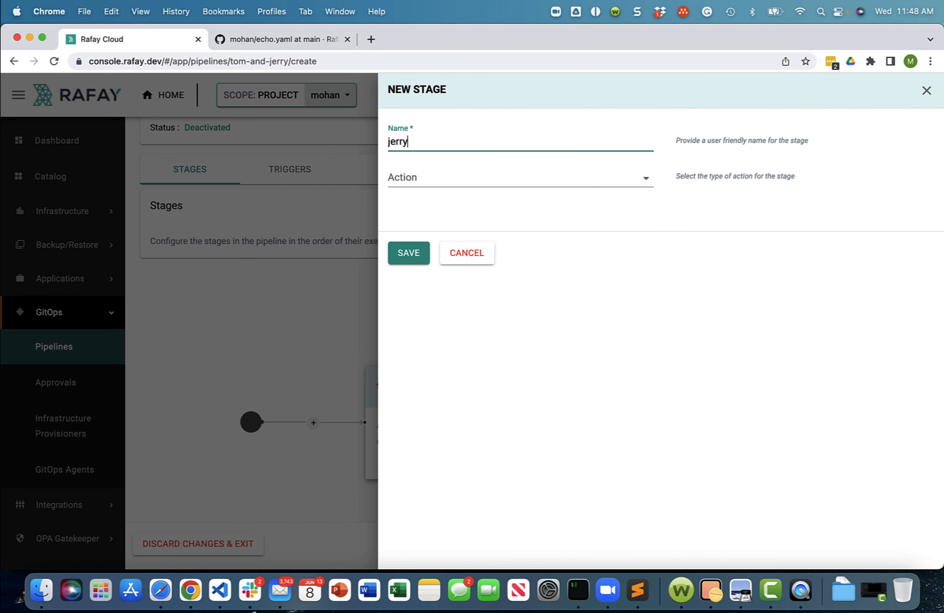
left_click(470, 177)
left_click(452, 202)
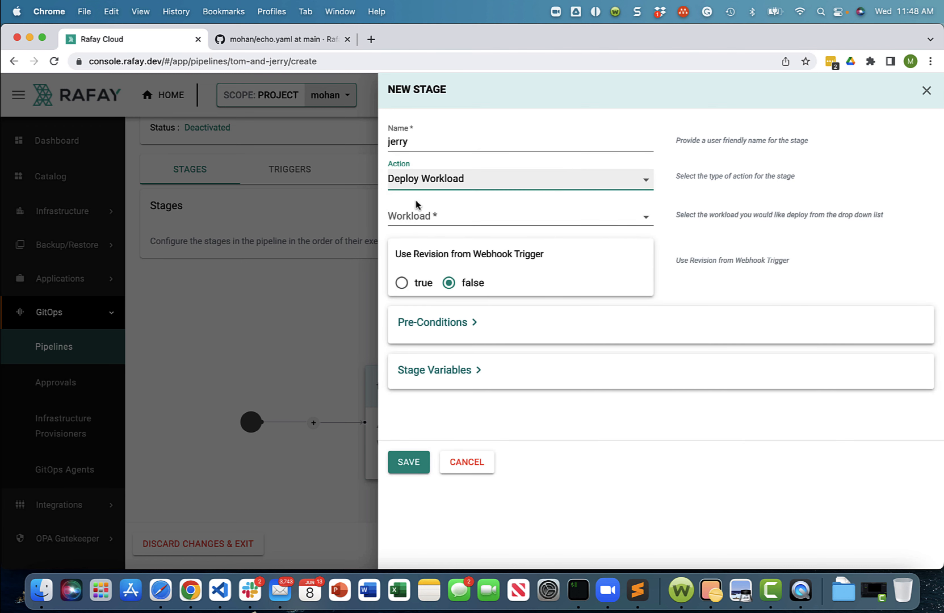
left_click(437, 214)
left_click(418, 215)
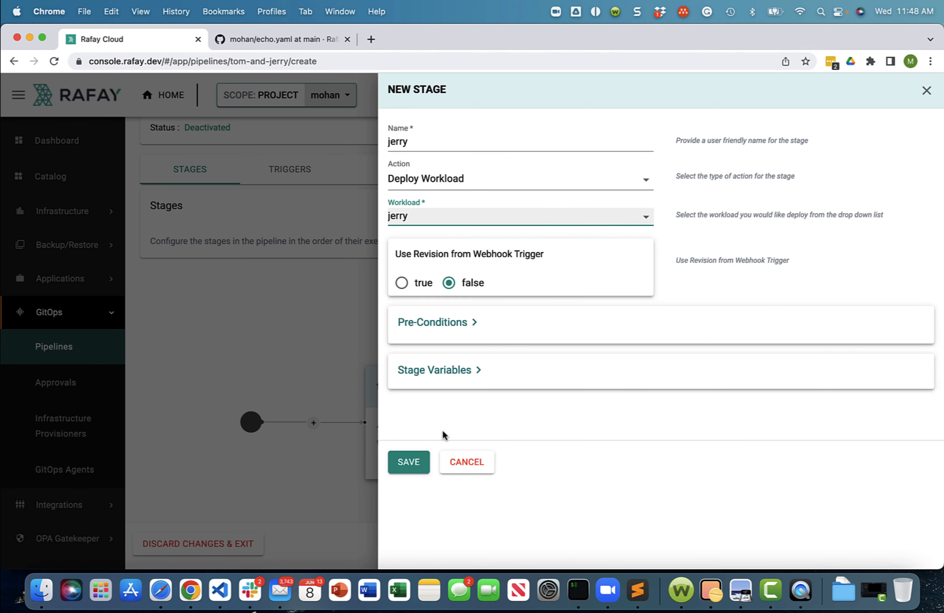
left_click(408, 461)
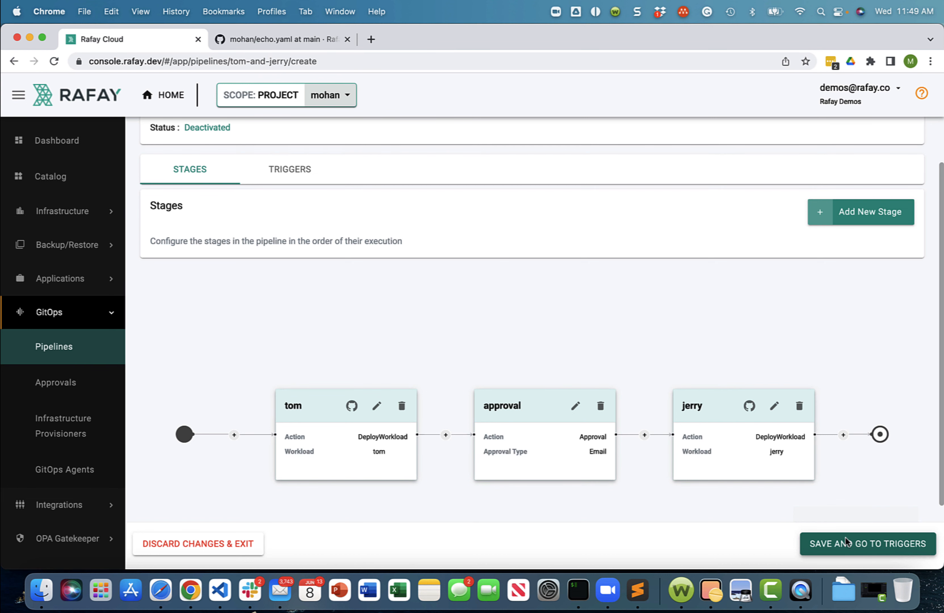
- Save the pipeline stages and start a Webhook trigger named tom-and-jerry for the mohan-gitops repository
left_click(891, 542)
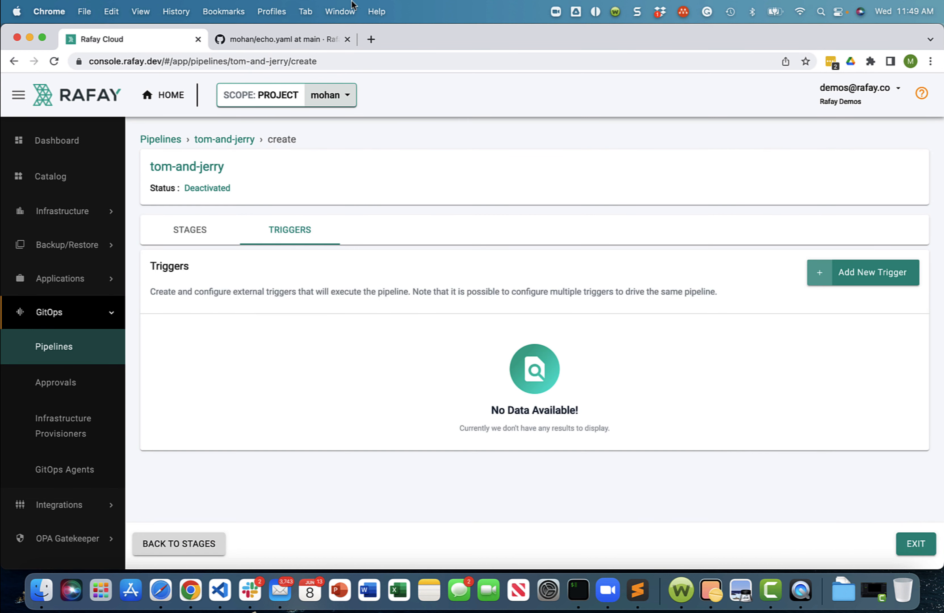
left_click(843, 273)
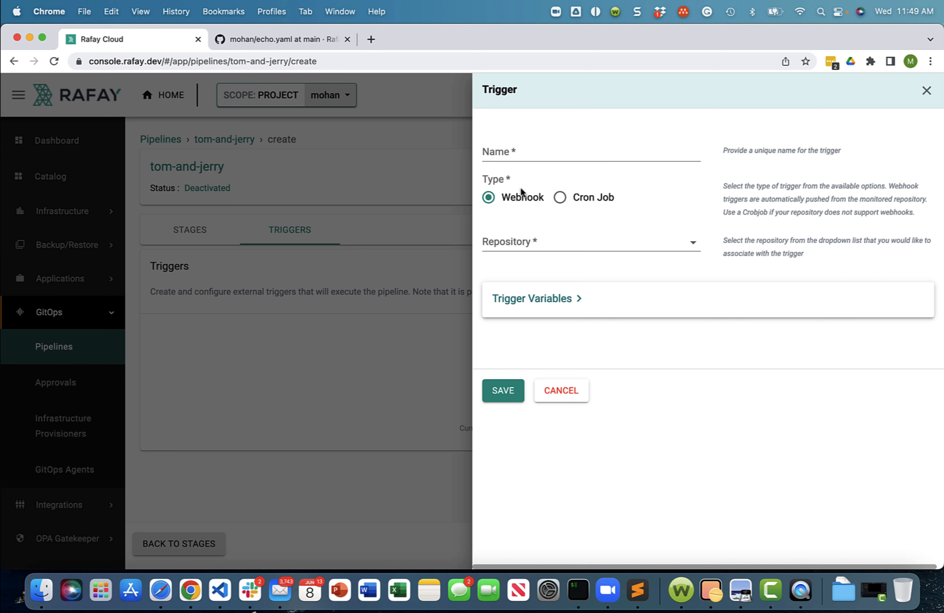
left_click(518, 151)
type("tom")
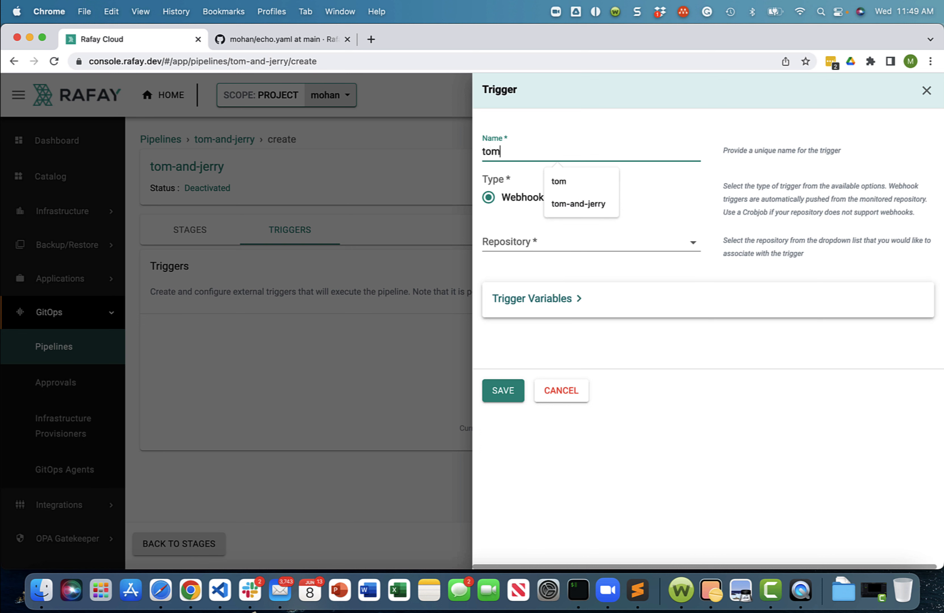
type("-and-jerry")
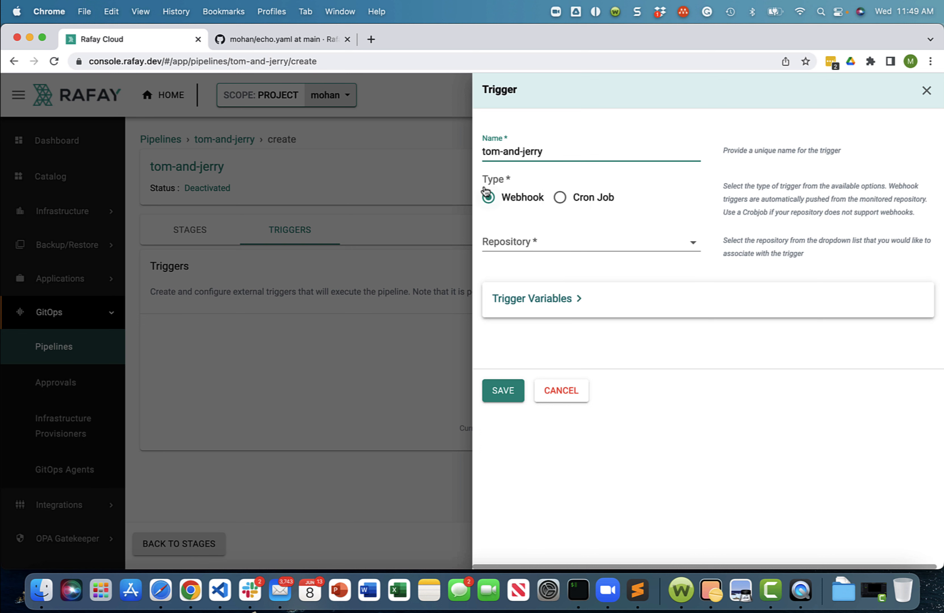
left_click(530, 245)
left_click(526, 251)
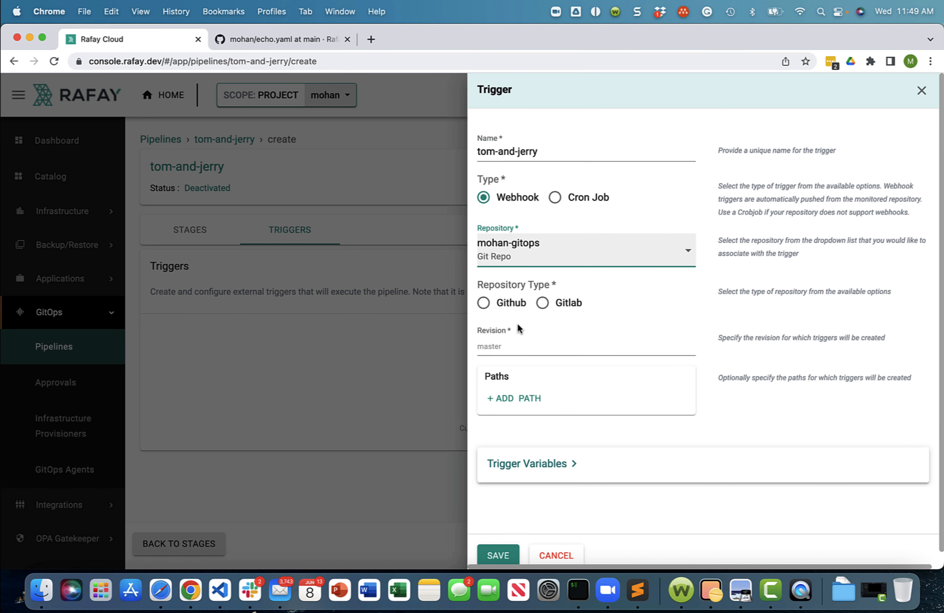
- Set the trigger's repository type to Github, revision to main and path to echo/echo.yaml, and save the trigger
left_click(484, 304)
left_click(538, 347)
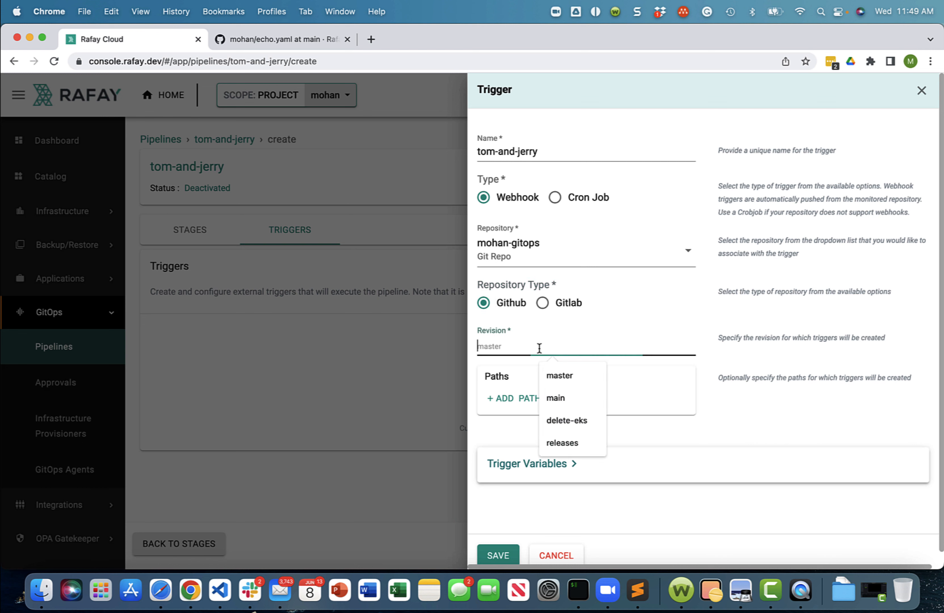
left_click(574, 393)
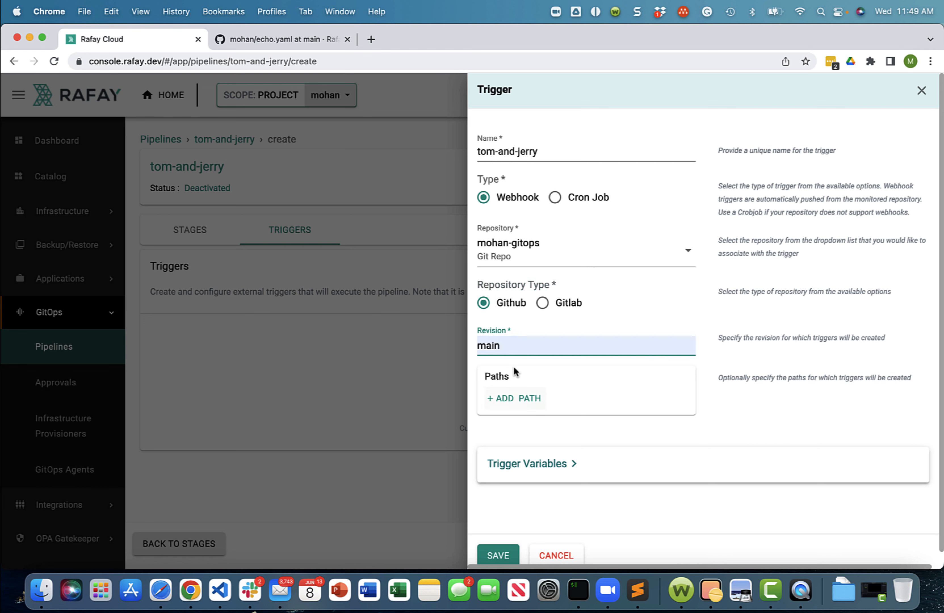
left_click(524, 398)
type("echo/echo.yaml")
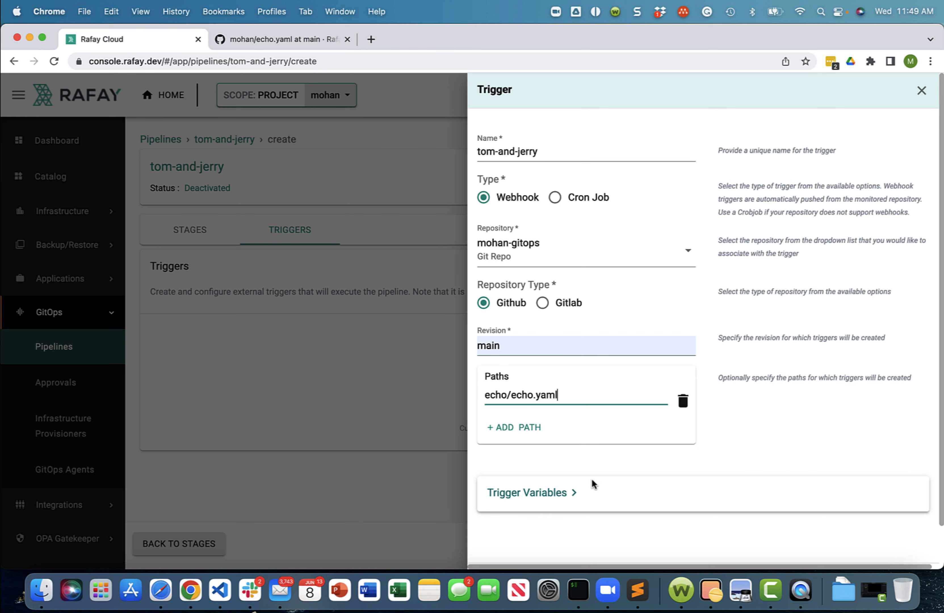
scroll(700, 417, "down", 2)
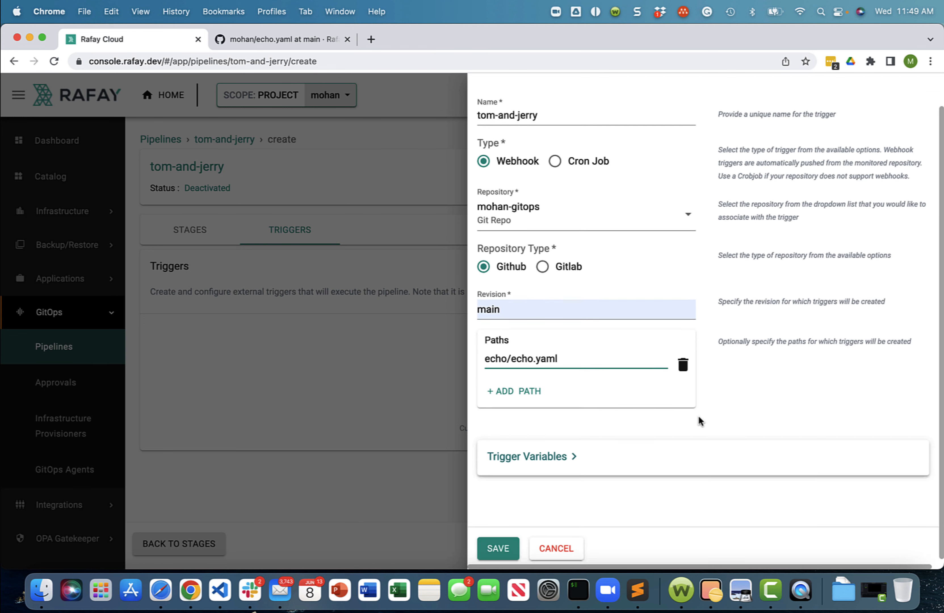
left_click(497, 544)
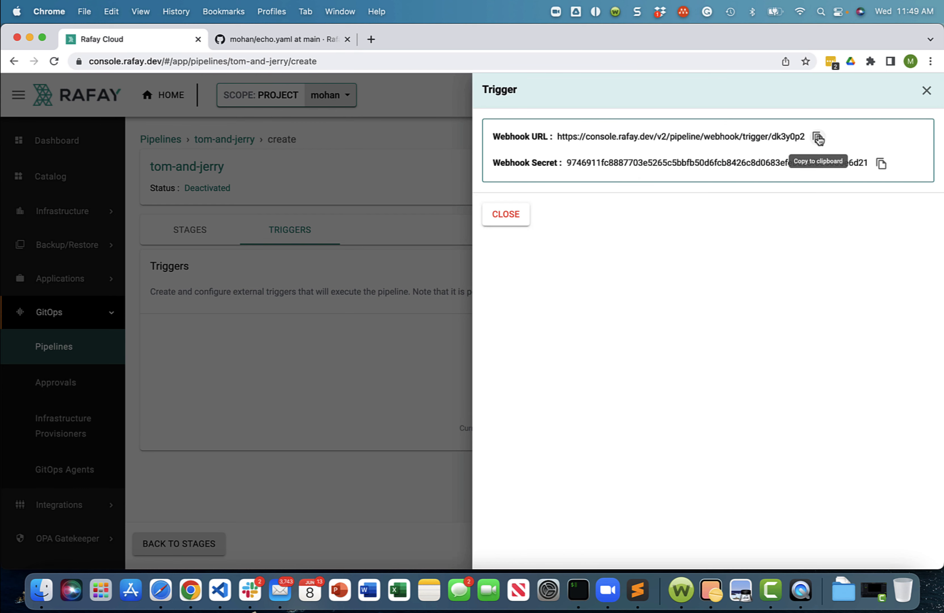
- Switch to the GitHub repository's settings and start a new webhook with the trigger's webhook URL as its payload URL
left_click(270, 44)
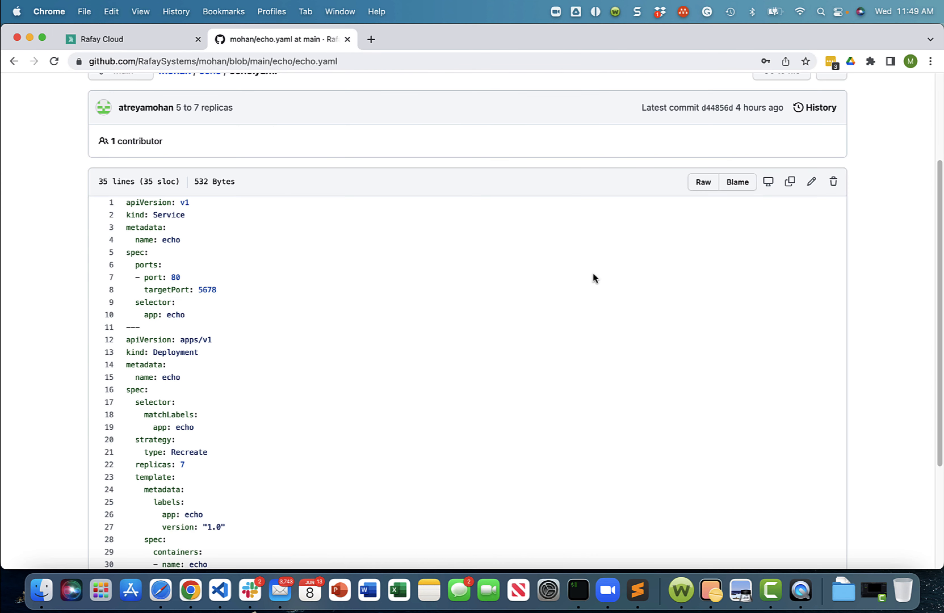
left_click(554, 167)
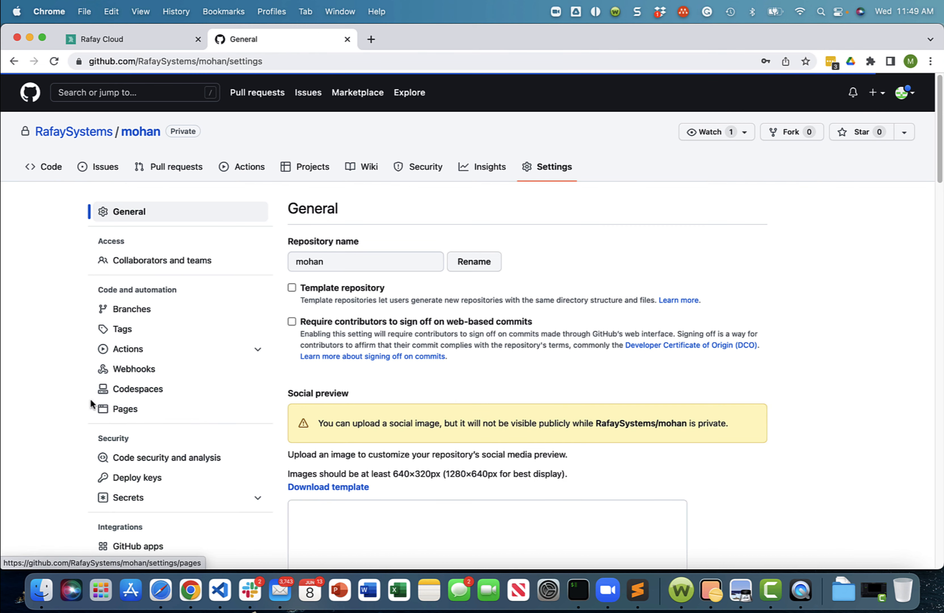
scroll(90, 399, "down", 6)
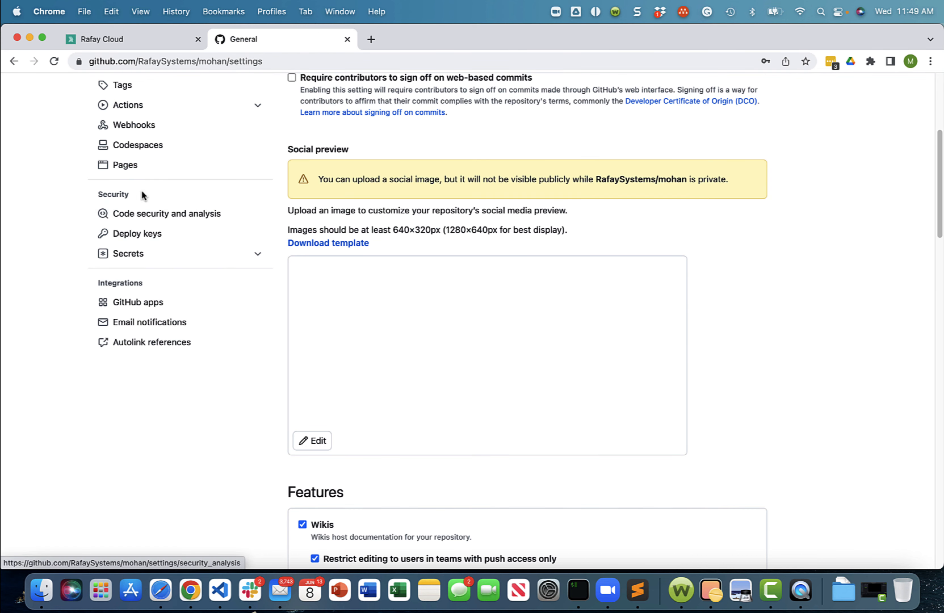
scroll(140, 195, "up", 1)
scroll(53, 240, "up", 4)
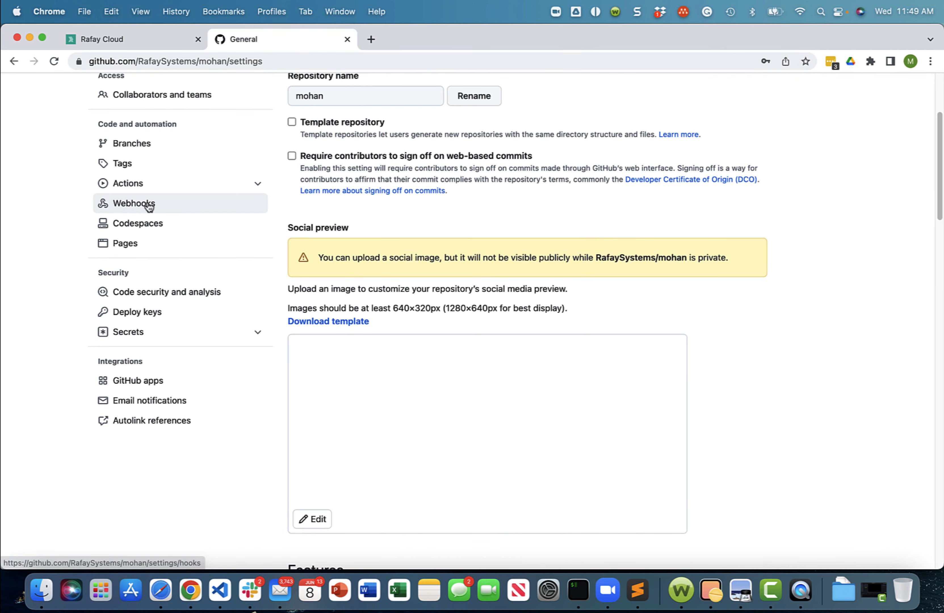
left_click(133, 204)
left_click(734, 208)
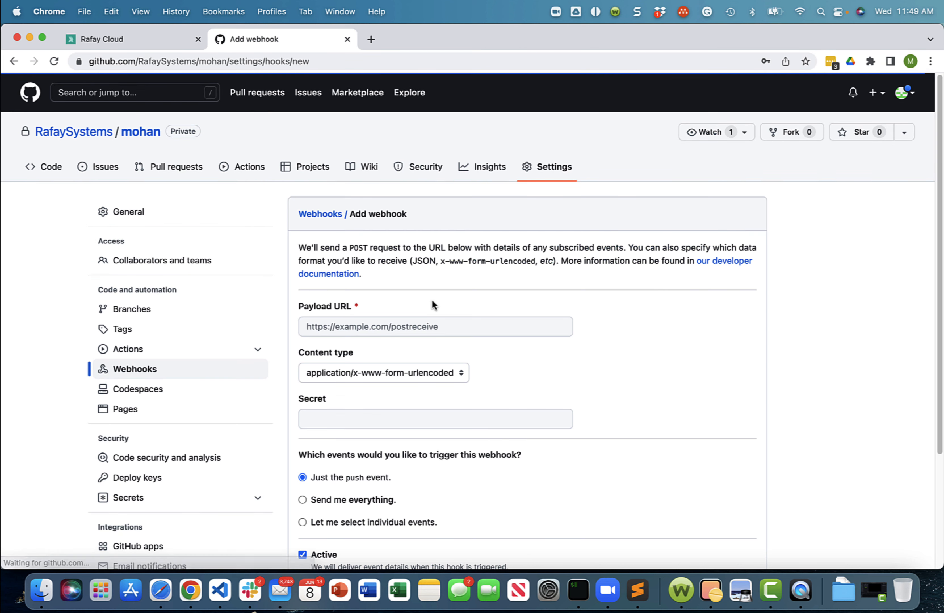
left_click(390, 329)
key("super+v")
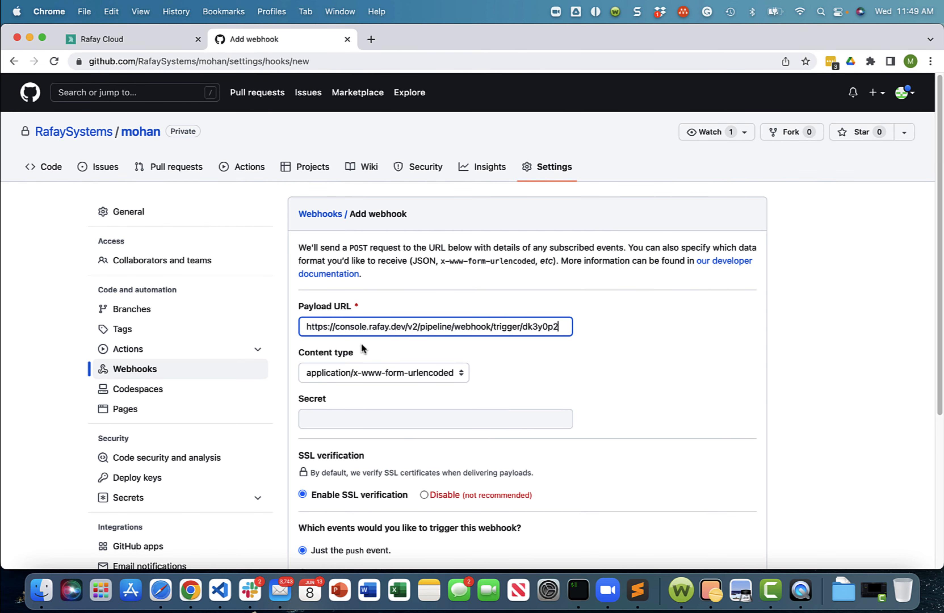
- Copy the trigger's webhook secret from Rafay into the GitHub webhook's Secret field, and add the webhook
left_click(110, 40)
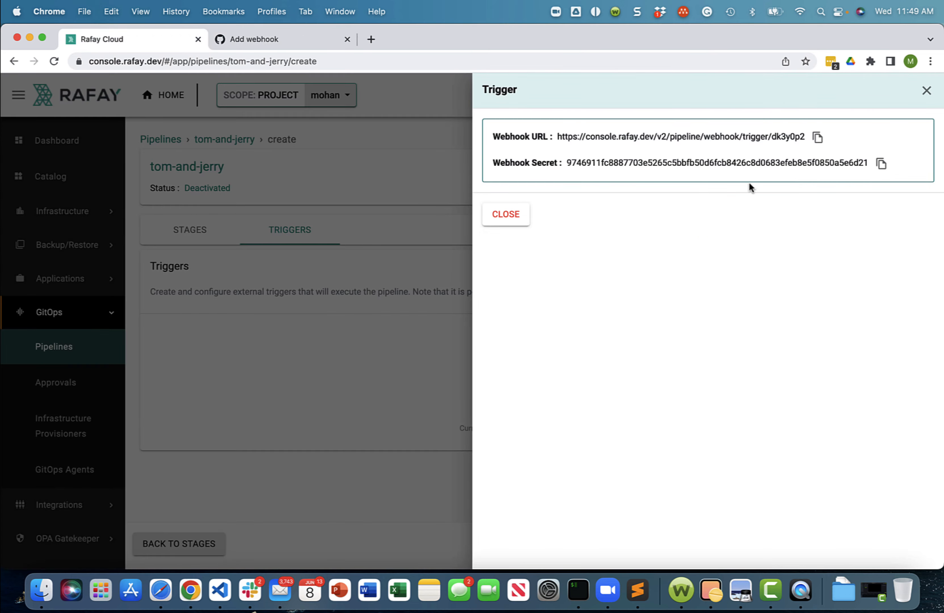
left_click(249, 39)
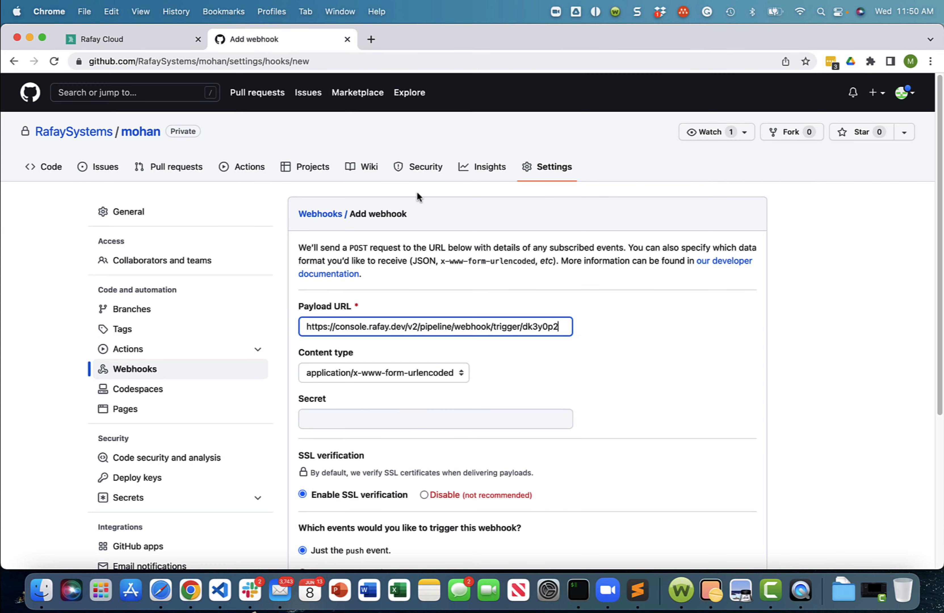
left_click(367, 419)
key("super+v")
scroll(698, 380, "down", 5)
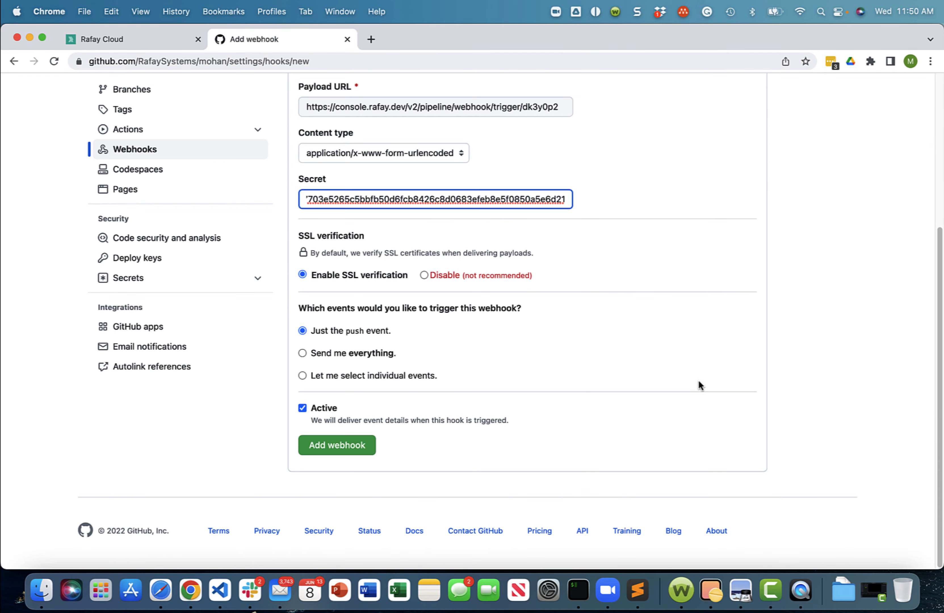
left_click(355, 449)
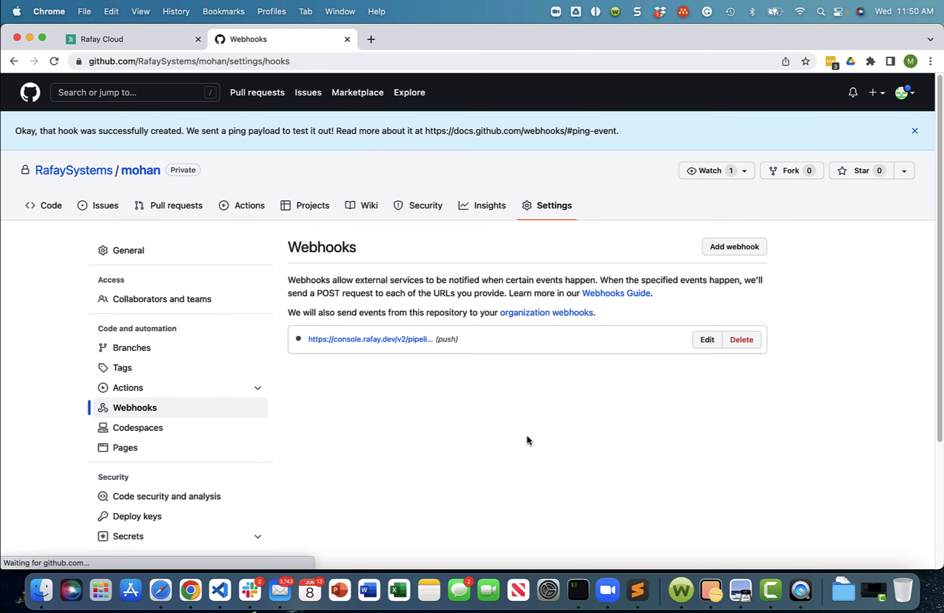
- Return to Rafay, close the trigger details, exit the pipeline setup and activate the tom-and-jerry pipeline
left_click(126, 39)
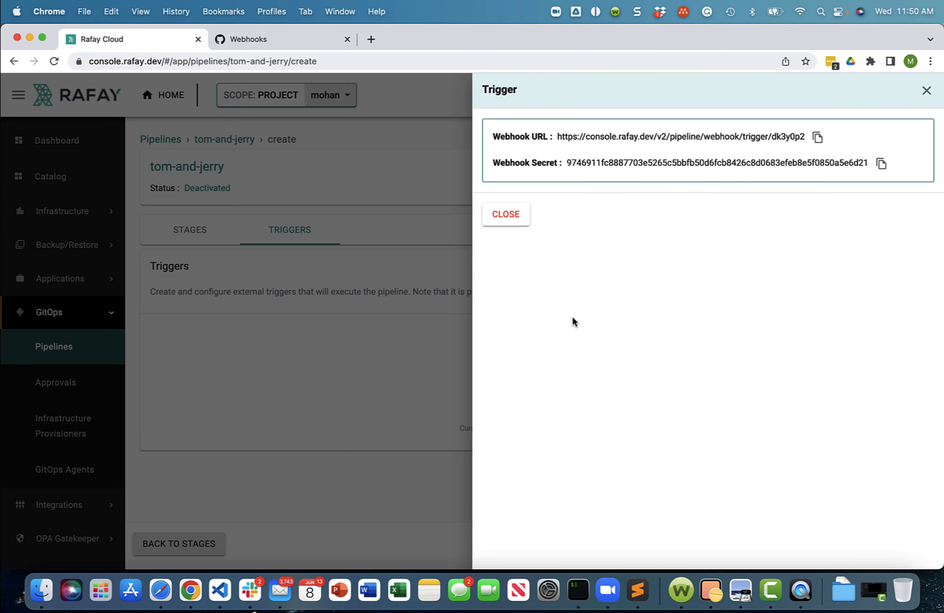
left_click(510, 215)
left_click(914, 544)
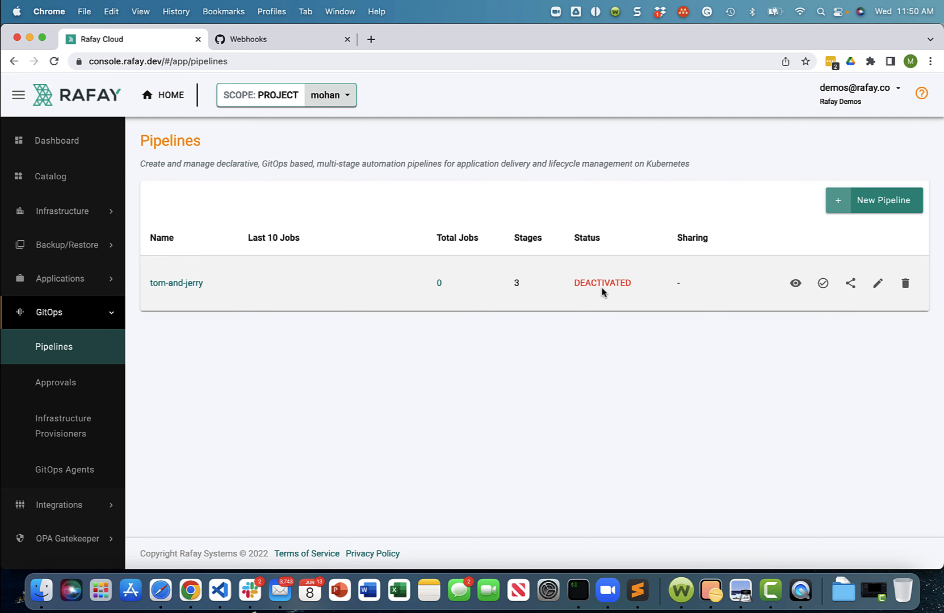
left_click(823, 283)
left_click(573, 345)
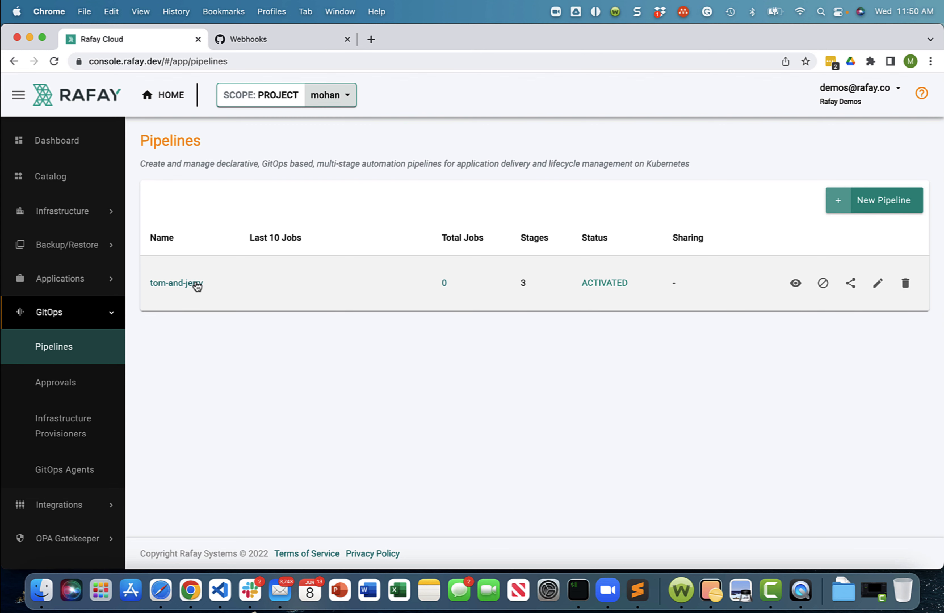
- Switch to the GitHub repository and open echo.yaml from the echo folder to review its contents
left_click(238, 39)
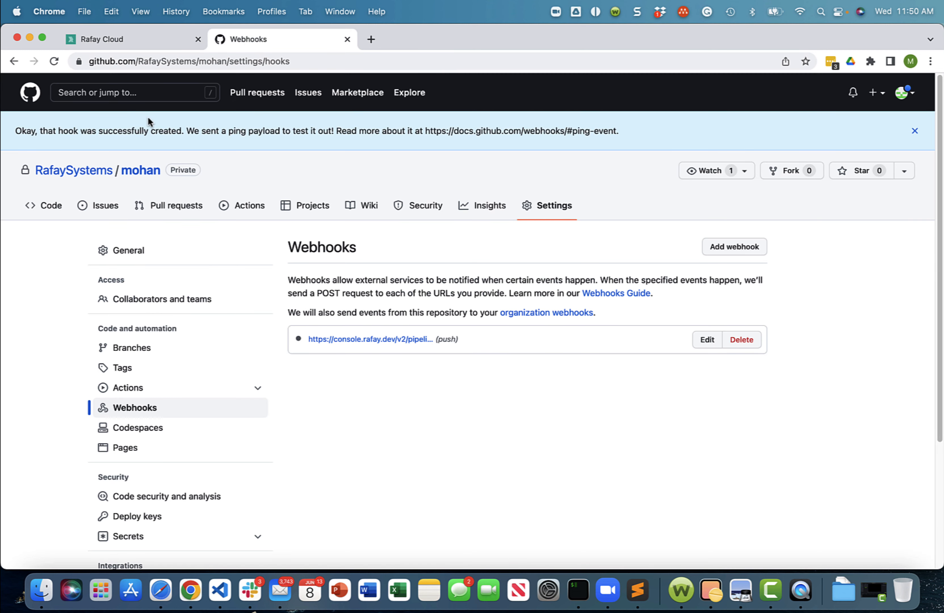
left_click(140, 171)
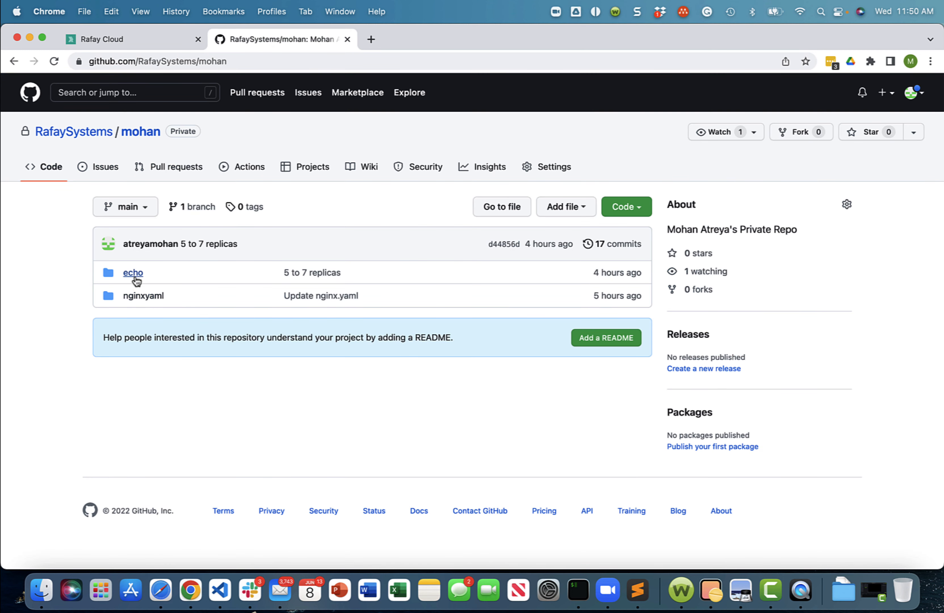
left_click(132, 273)
left_click(138, 295)
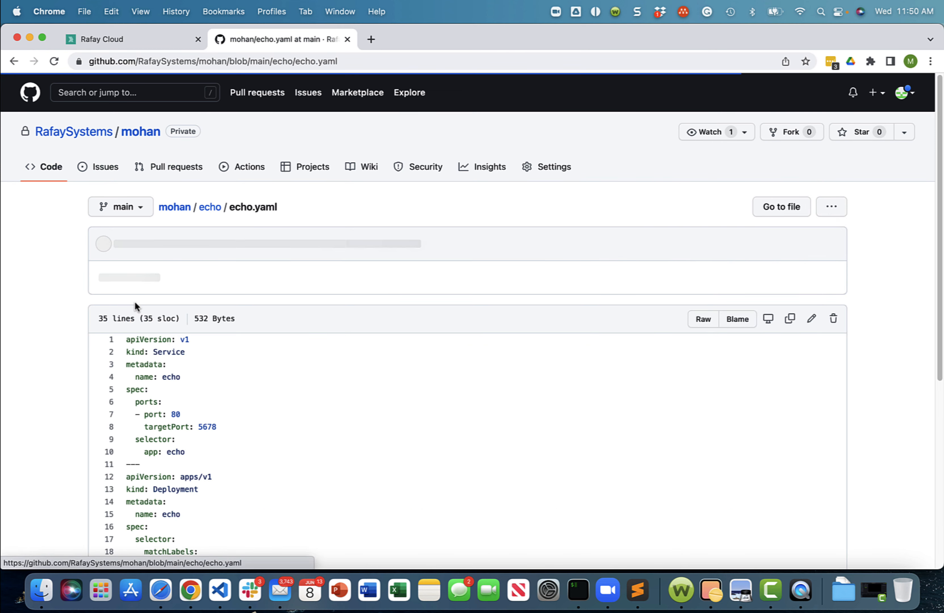
scroll(201, 387, "down", 6)
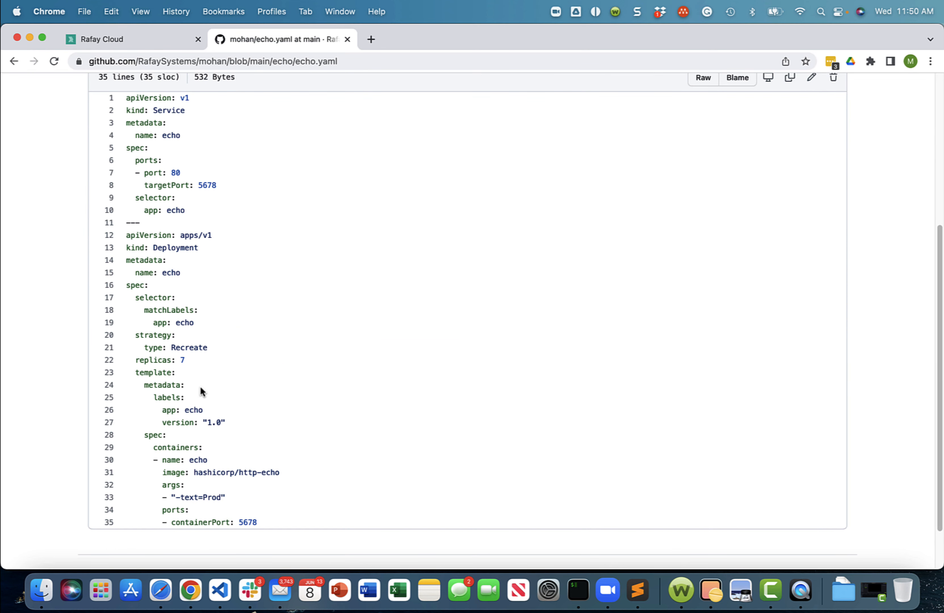
scroll(242, 366, "up", 6)
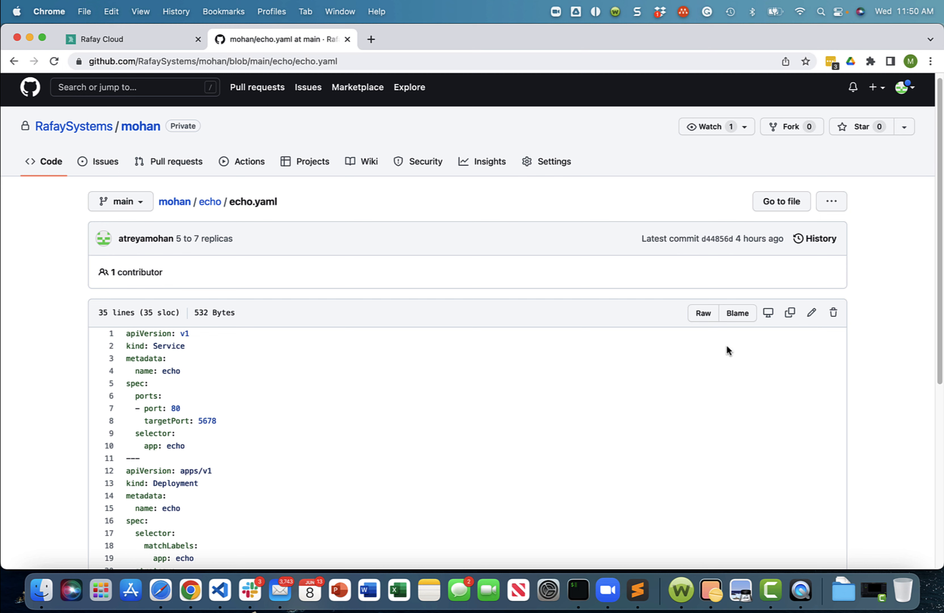
- Edit echo.yaml and set the echo Deployment's replicas to 2
left_click(811, 313)
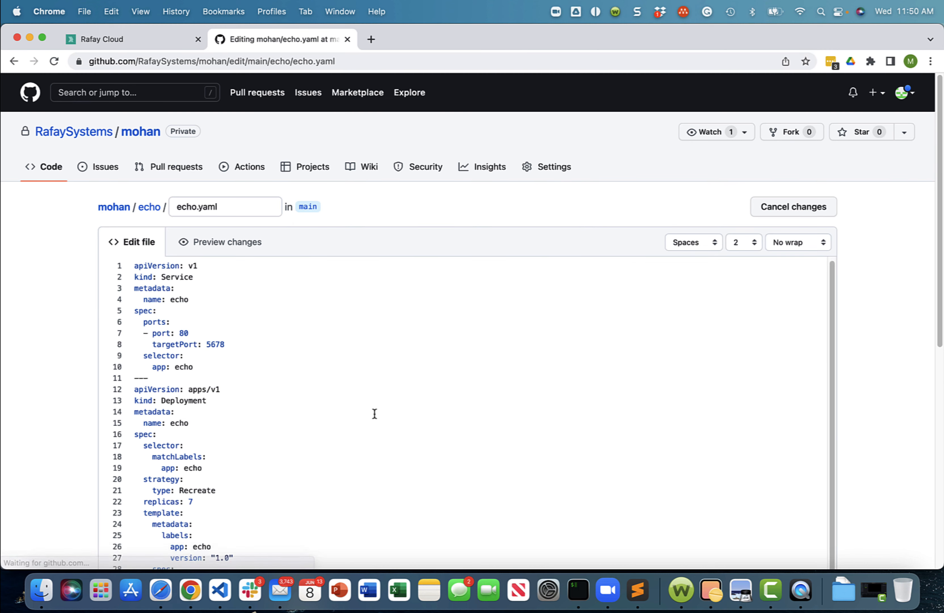
scroll(184, 466, "down", 1)
left_click(213, 474)
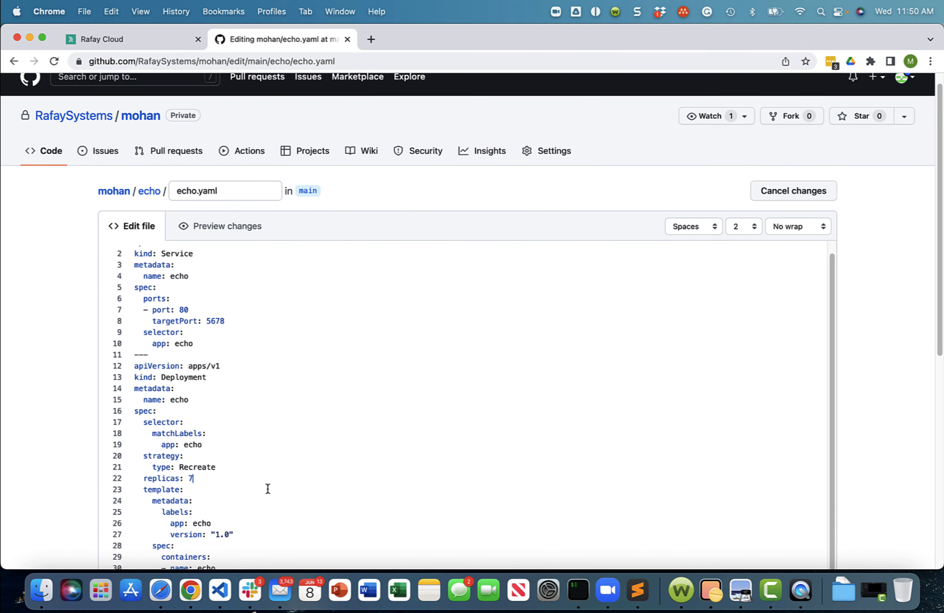
scroll(66, 447, "down", 10)
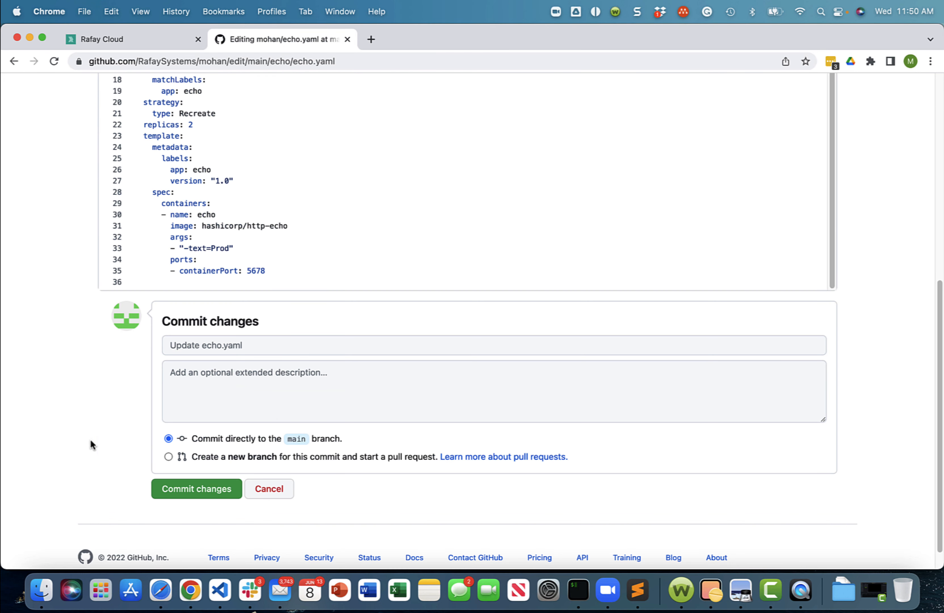
- Commit the echo.yaml change directly to the main branch with the message "7 to 2 replicas"
left_click(195, 341)
type("7 to 2 replicas")
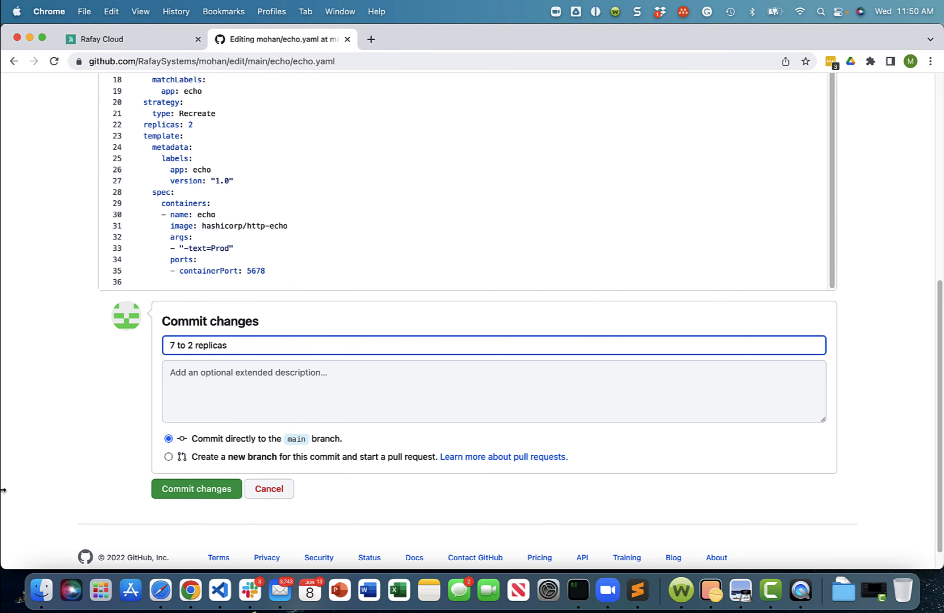
left_click(200, 496)
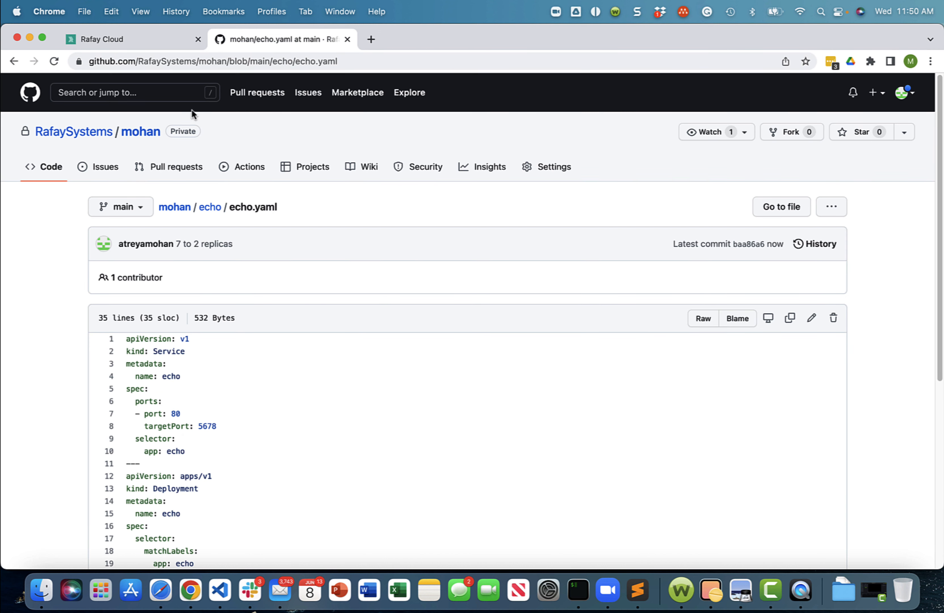
- Return to Rafay and open job 1 of the tom-and-jerry pipeline to check its stages
left_click(109, 43)
left_click(160, 284)
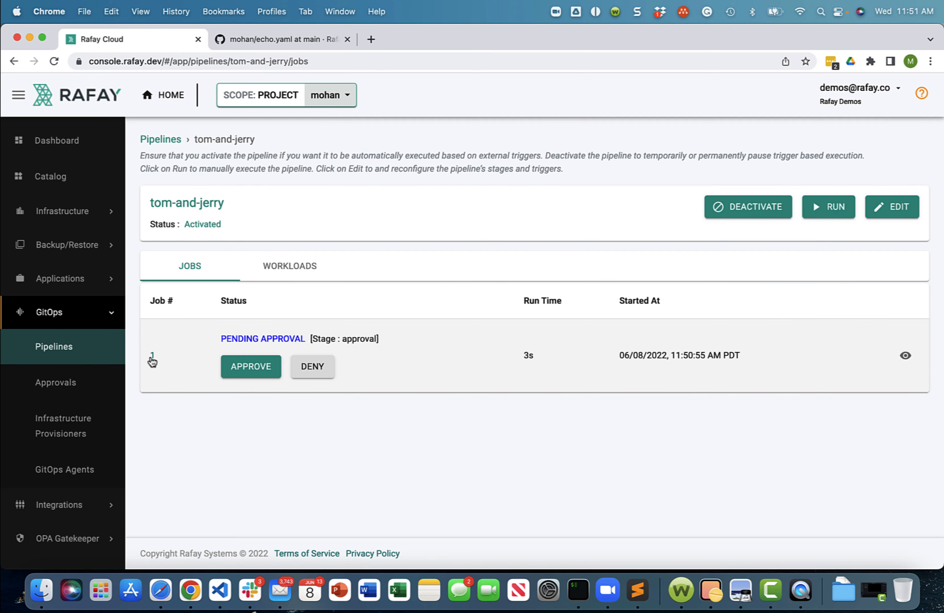
left_click(152, 356)
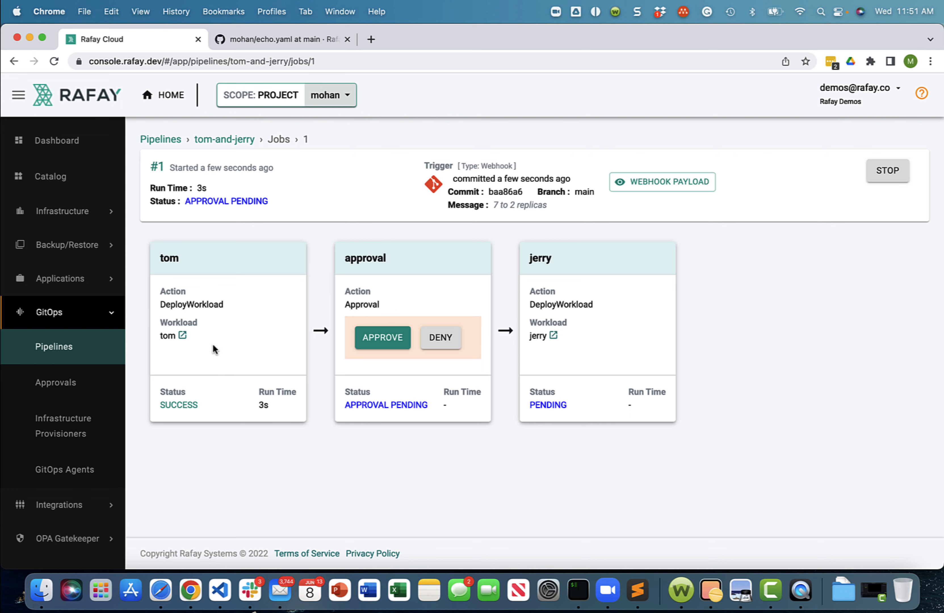
- Open a kubectl session on the demo-eks cluster and run get po -n tom
left_click(70, 223)
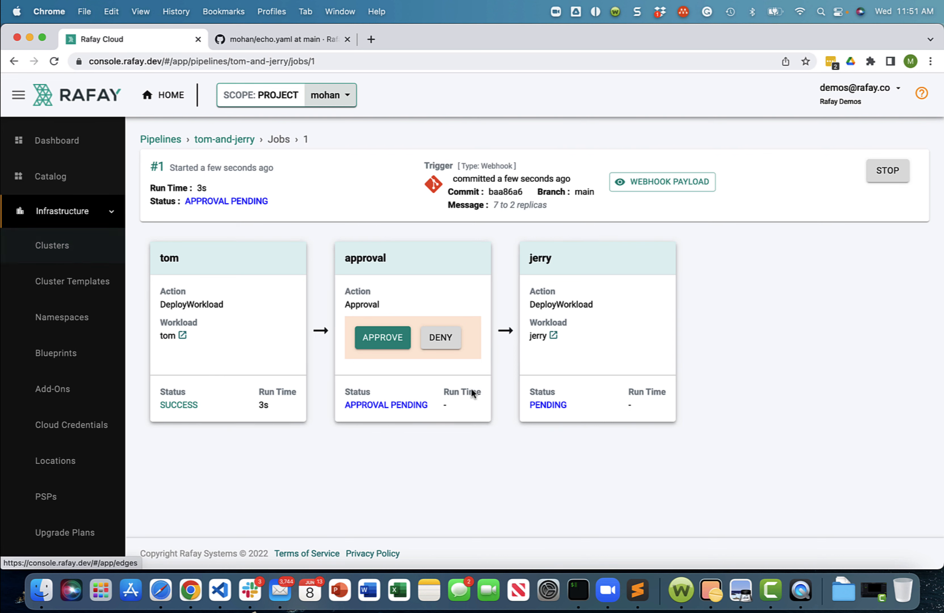
left_click(93, 246)
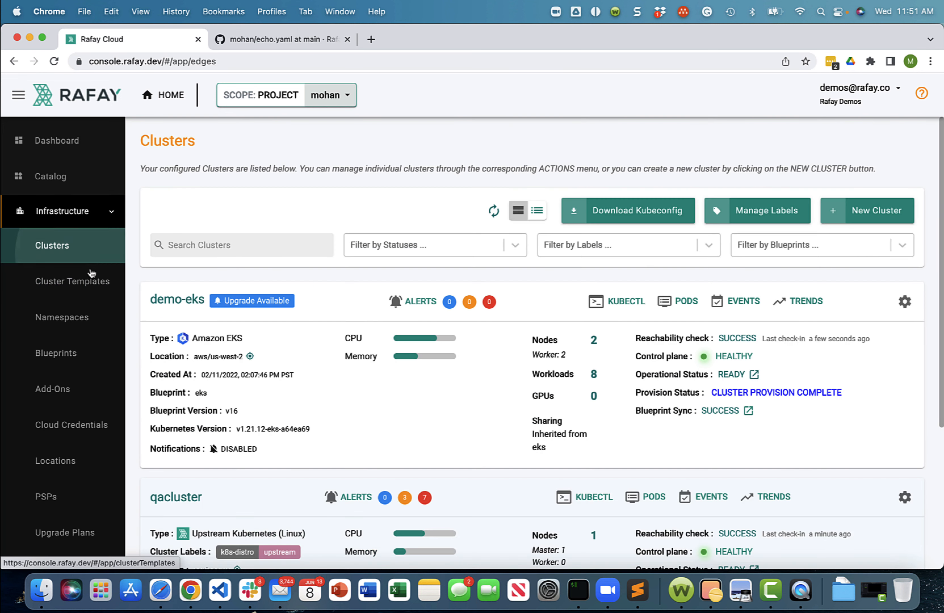
left_click(635, 304)
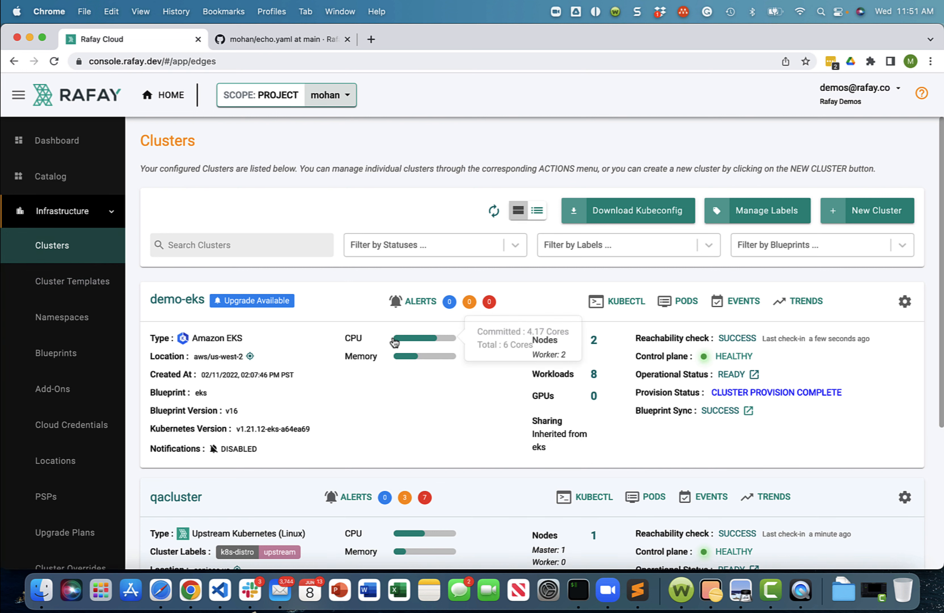
type("get ")
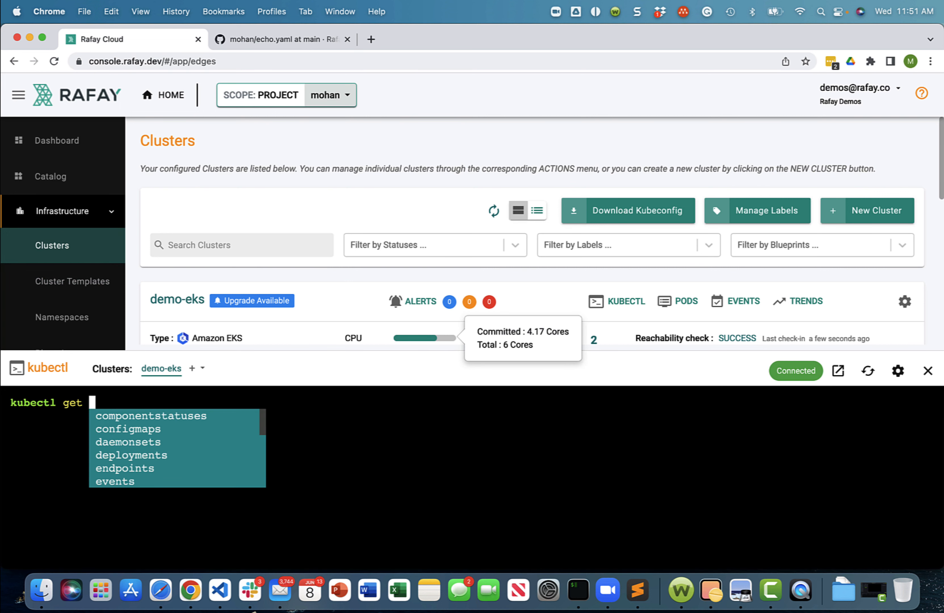
type("po -n tom")
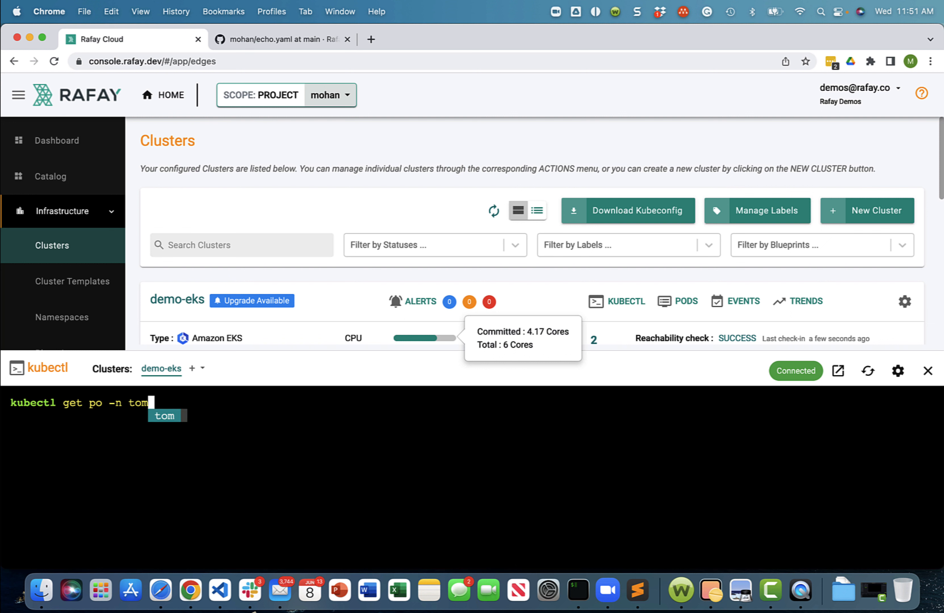
key("Return")
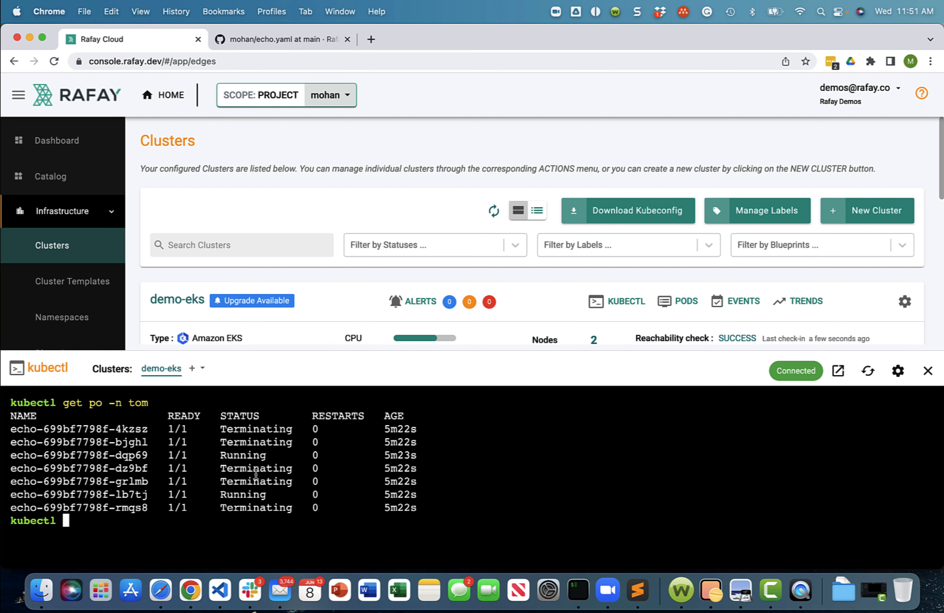
- Clear the kubectl console, list the pods in the tom namespace again and close the console
type("clear")
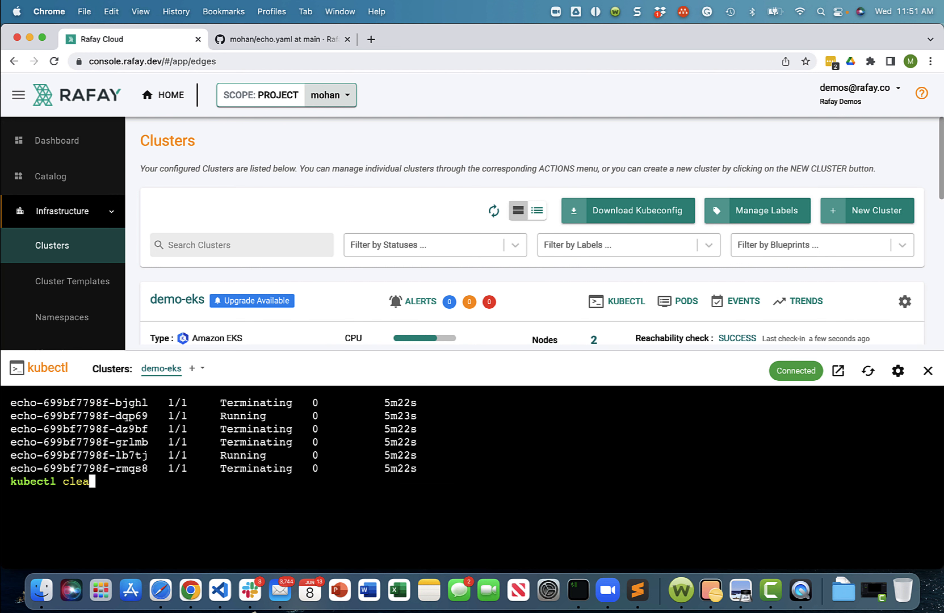
key("Return")
type("get po -n tom")
key("Return")
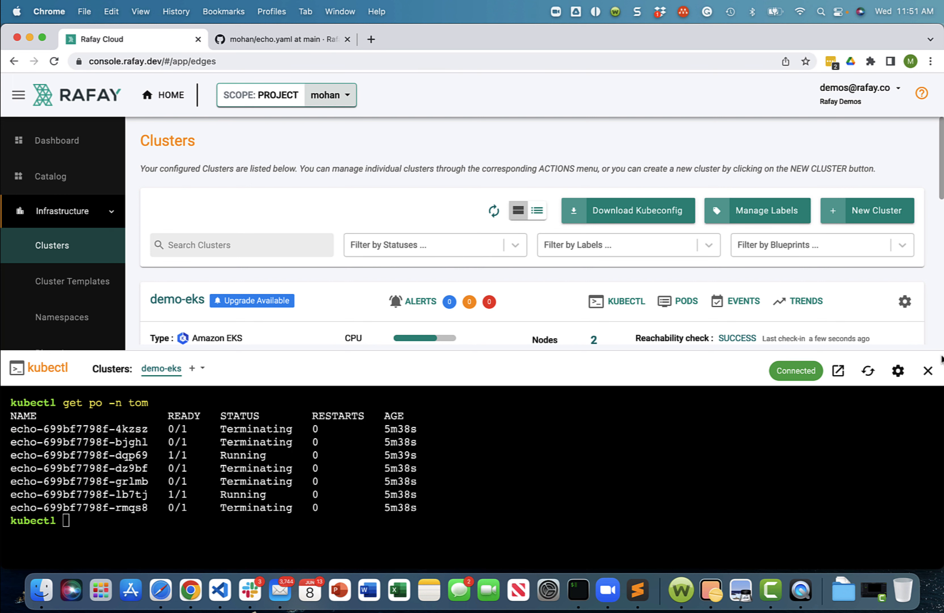
left_click(928, 370)
- Go back to the tom-and-jerry pipeline, approve its pending approval stage and open job 1's details
scroll(84, 522, "down", 5)
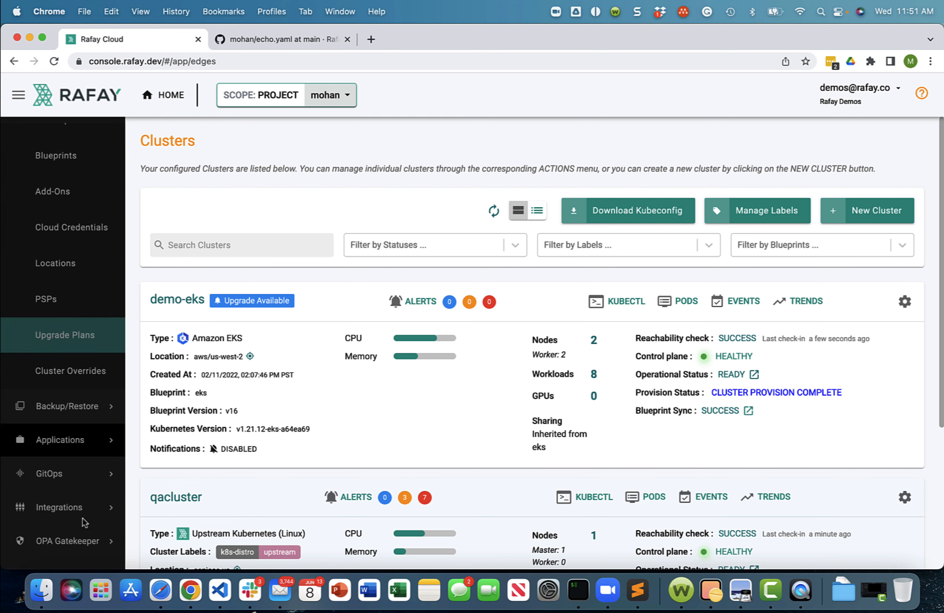
scroll(85, 497, "down", 5)
left_click(50, 275)
left_click(55, 310)
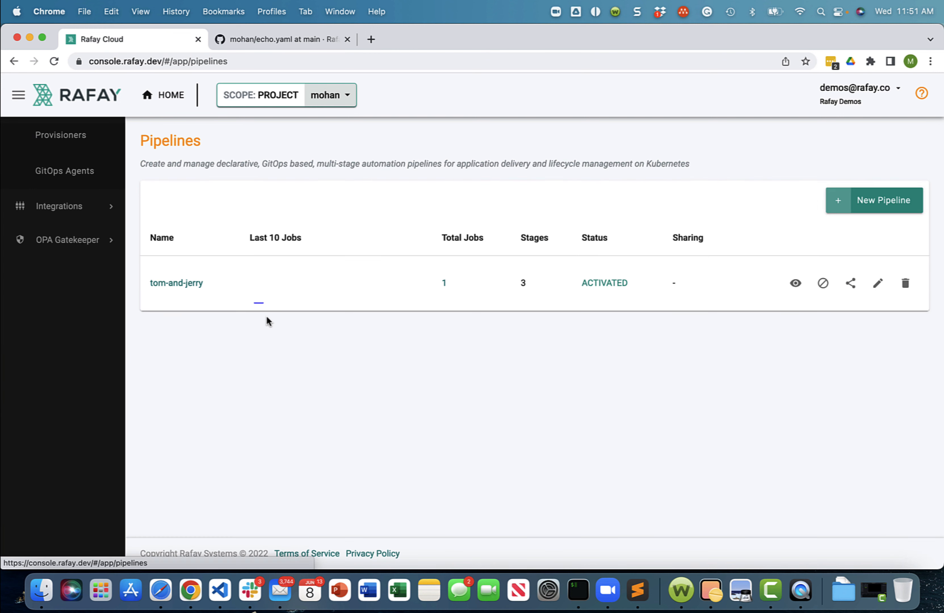
left_click(177, 283)
left_click(244, 374)
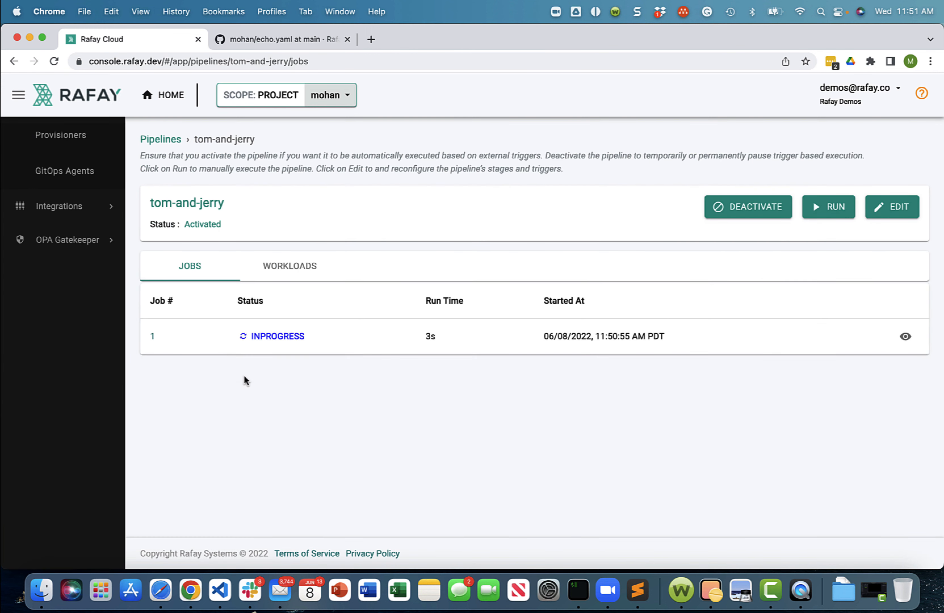
left_click(152, 337)
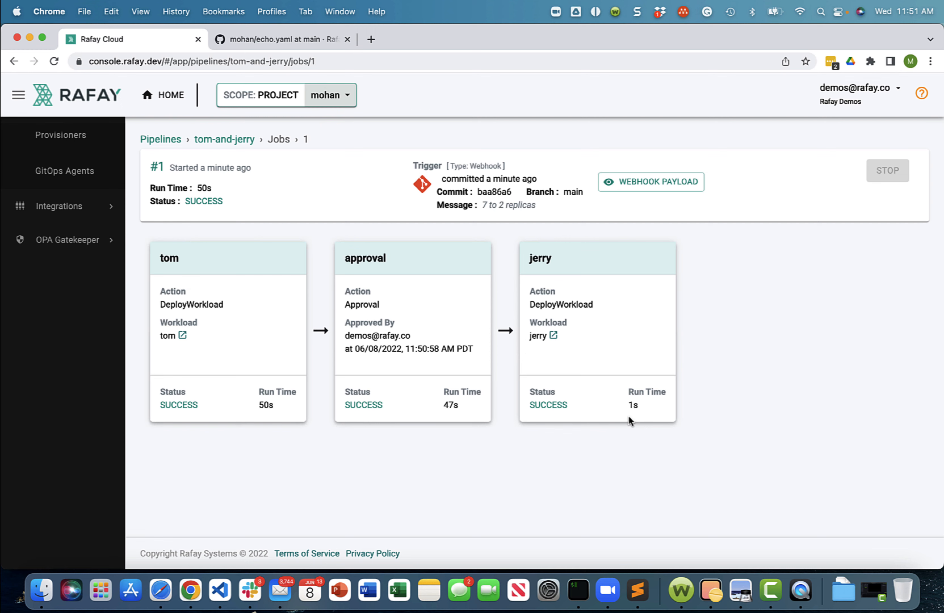
- Open the debug view of the jerry workload from the job and examine its pods and events
left_click(553, 336)
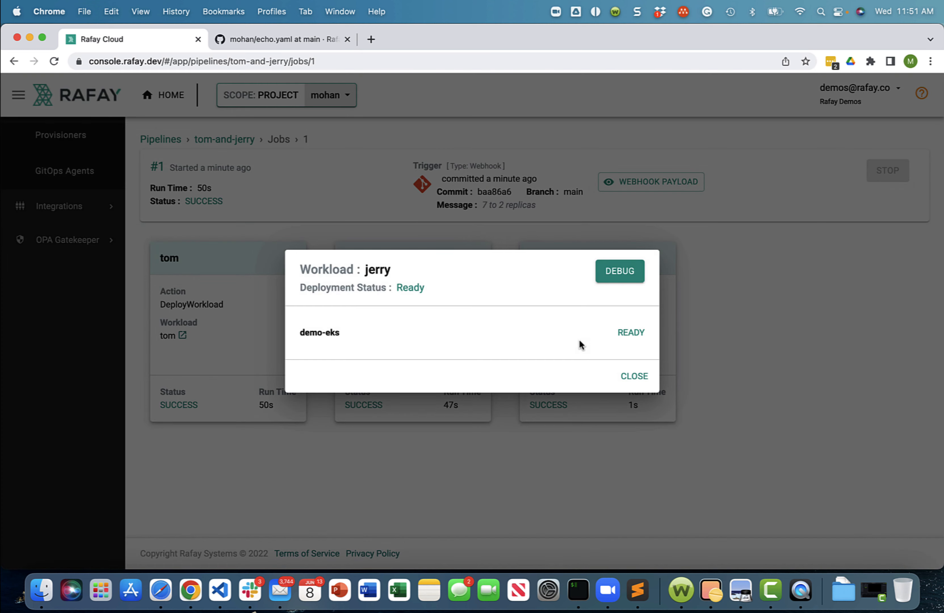
left_click(620, 272)
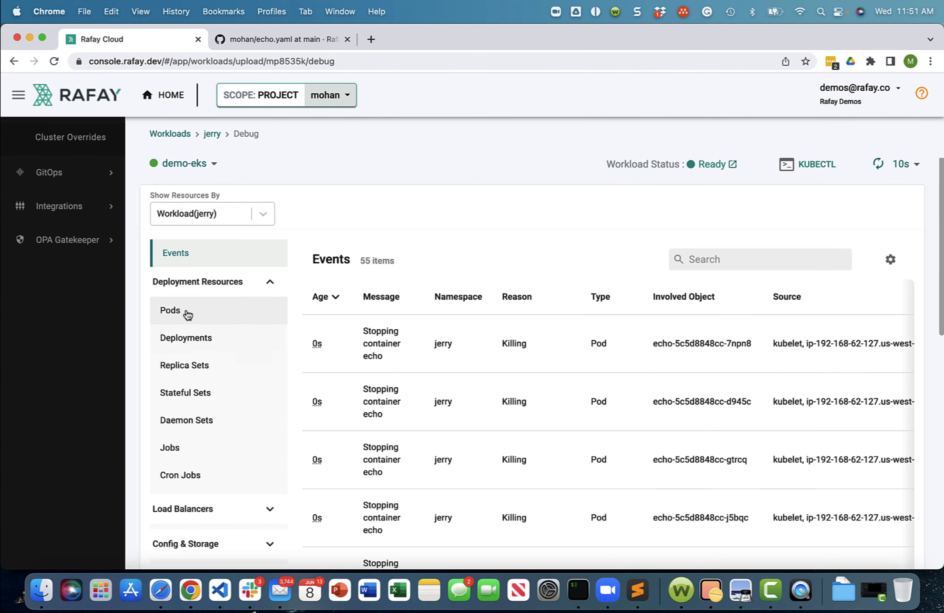
left_click(172, 310)
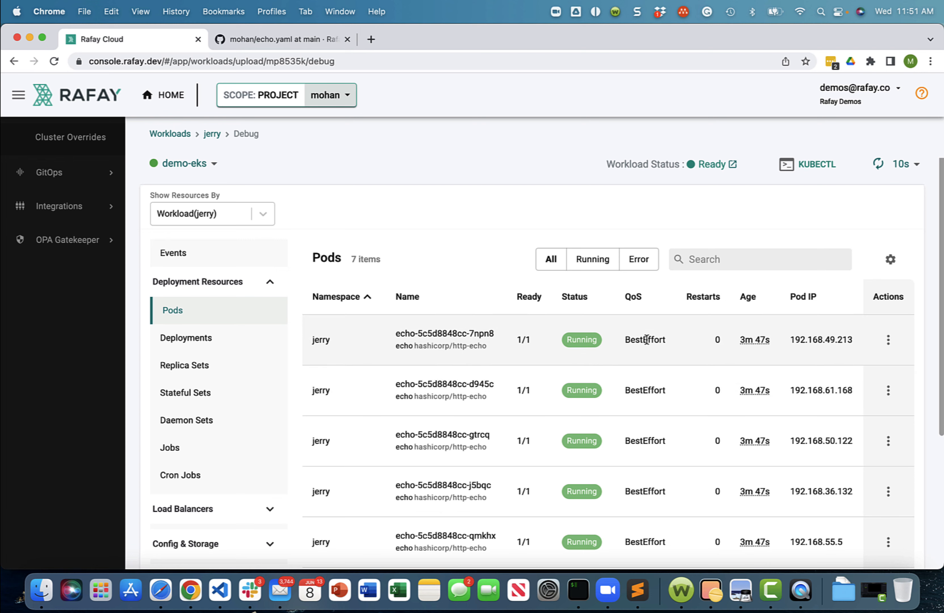
scroll(668, 349, "down", 5)
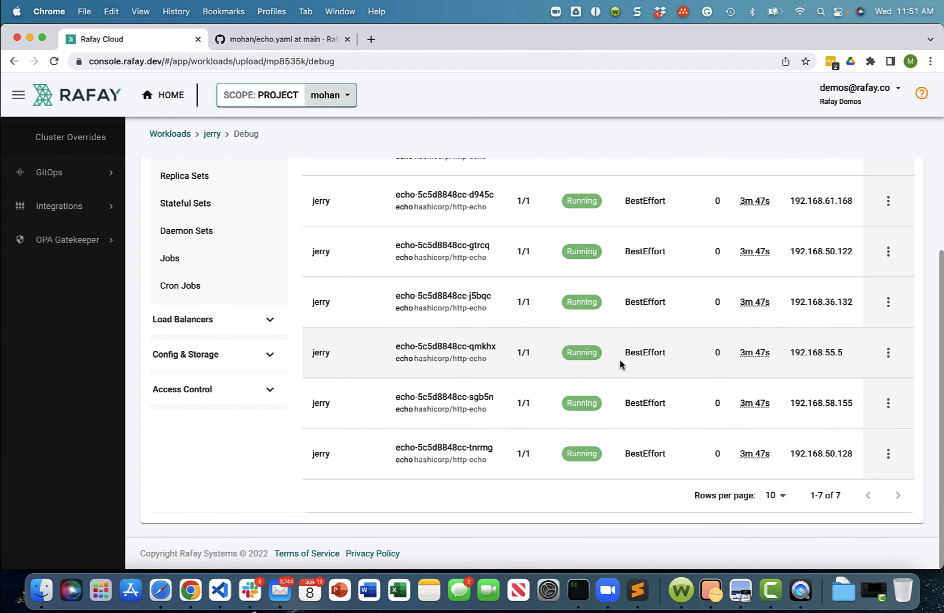
scroll(622, 364, "up", 5)
left_click(187, 257)
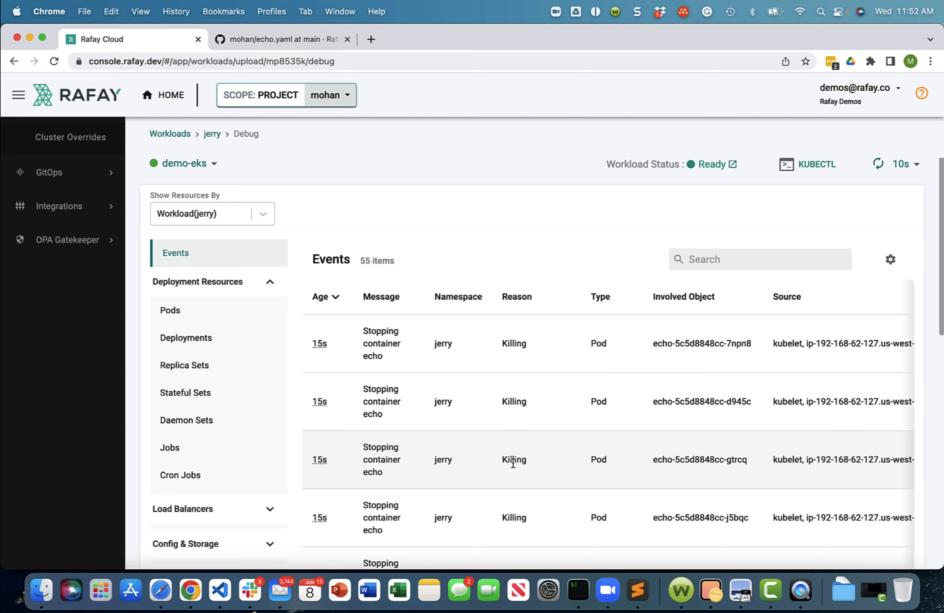
scroll(67, 239, "up", 8)
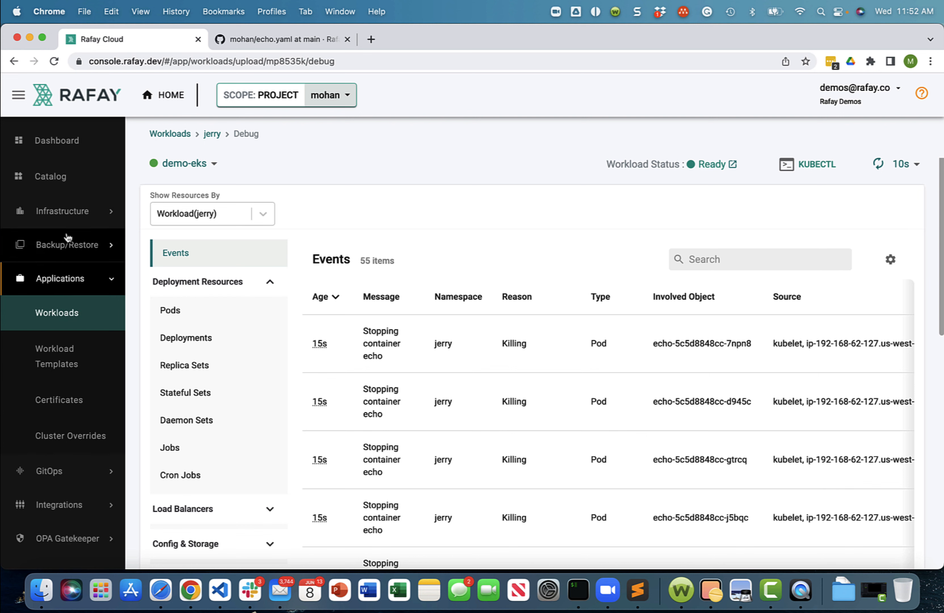
- Check the committed echo.yaml on GitHub, and view the tom workload's pods in its debug page in Rafay
left_click(276, 35)
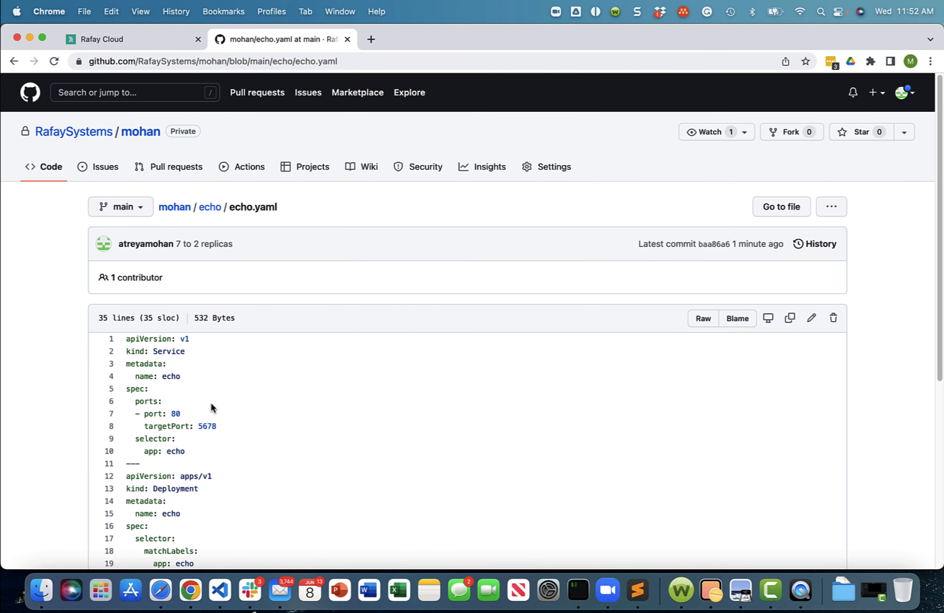
left_click(136, 39)
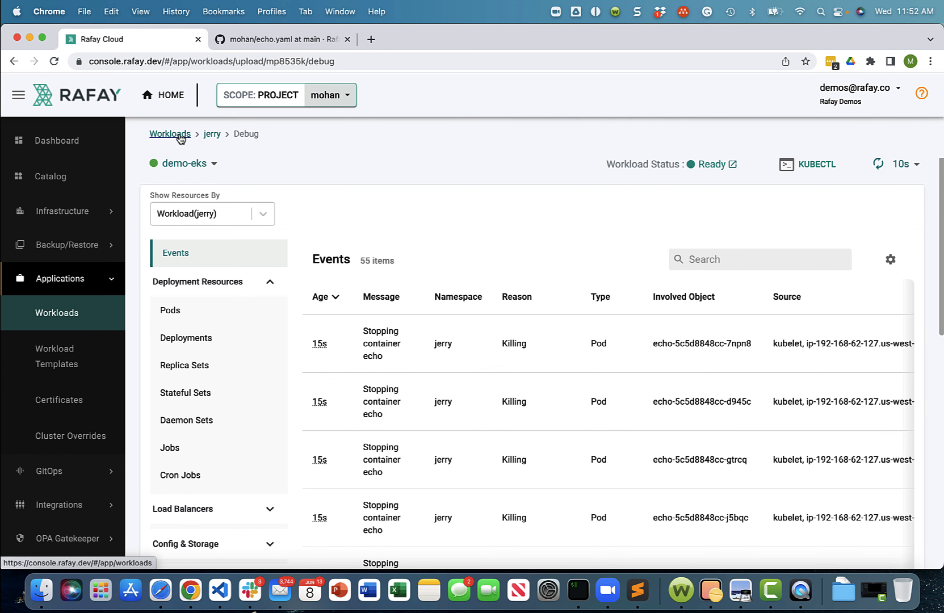
left_click(170, 135)
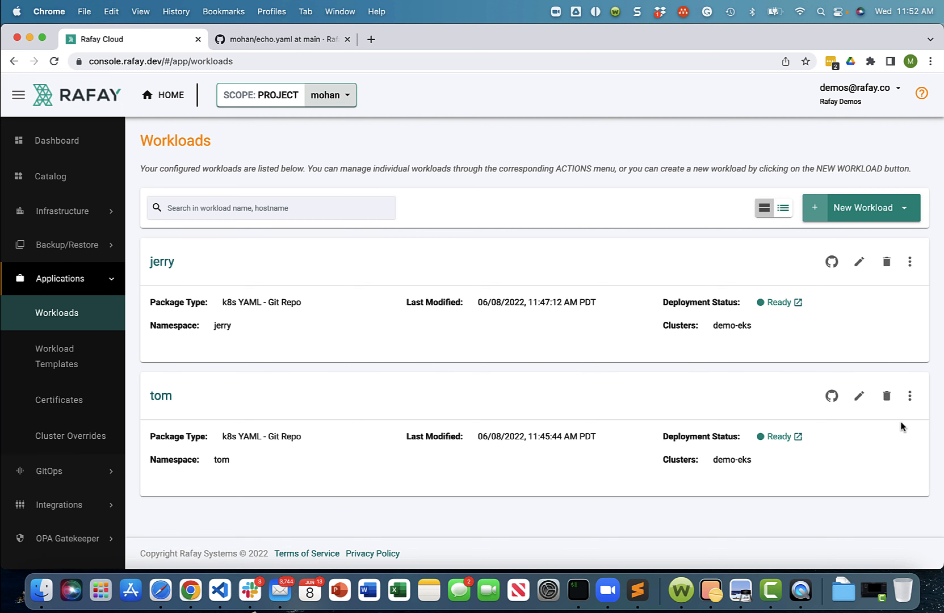
left_click(910, 395)
left_click(848, 394)
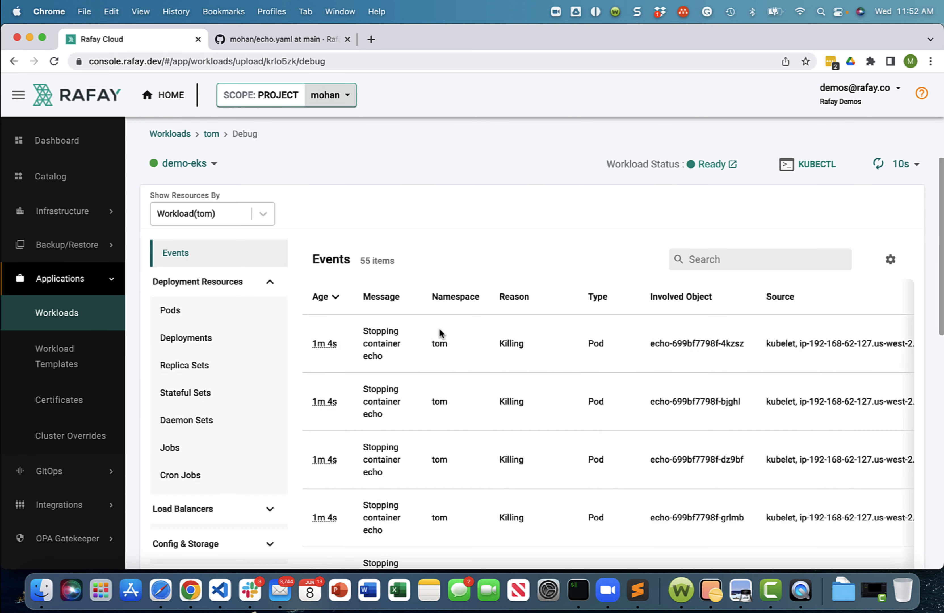
left_click(201, 314)
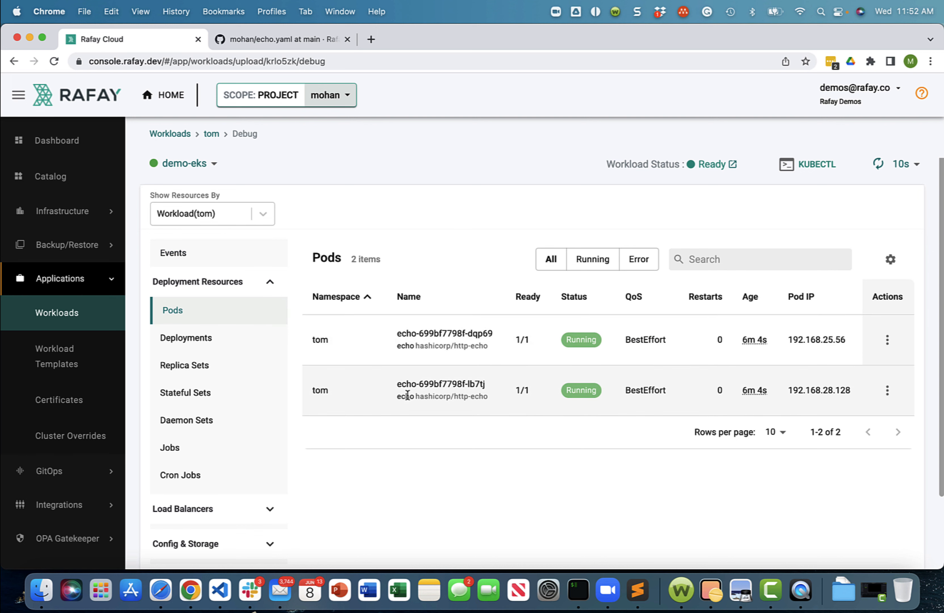
- Return to the workloads list and view the jerry workload's pods on its debug page
left_click(256, 214)
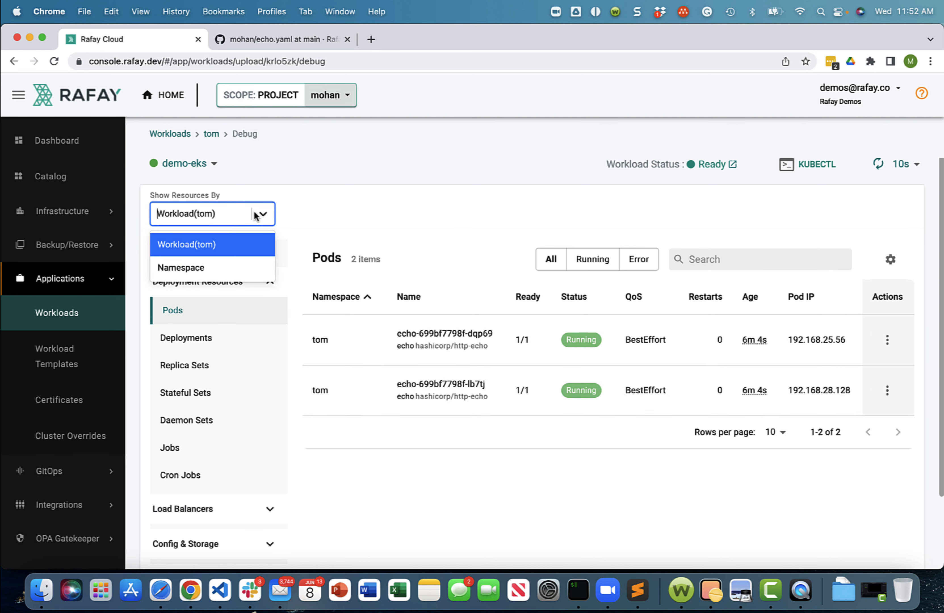
left_click(287, 178)
left_click(178, 138)
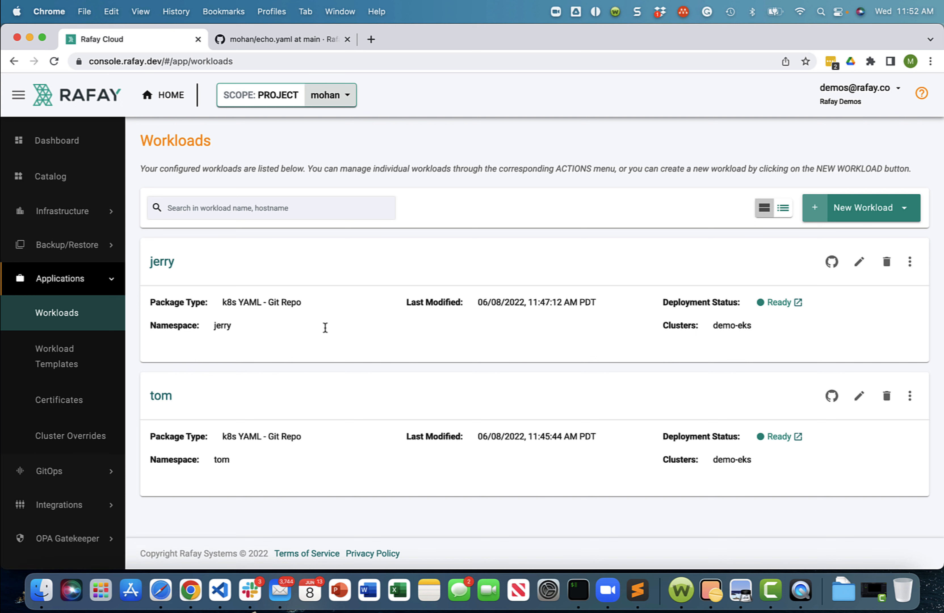
left_click(911, 262)
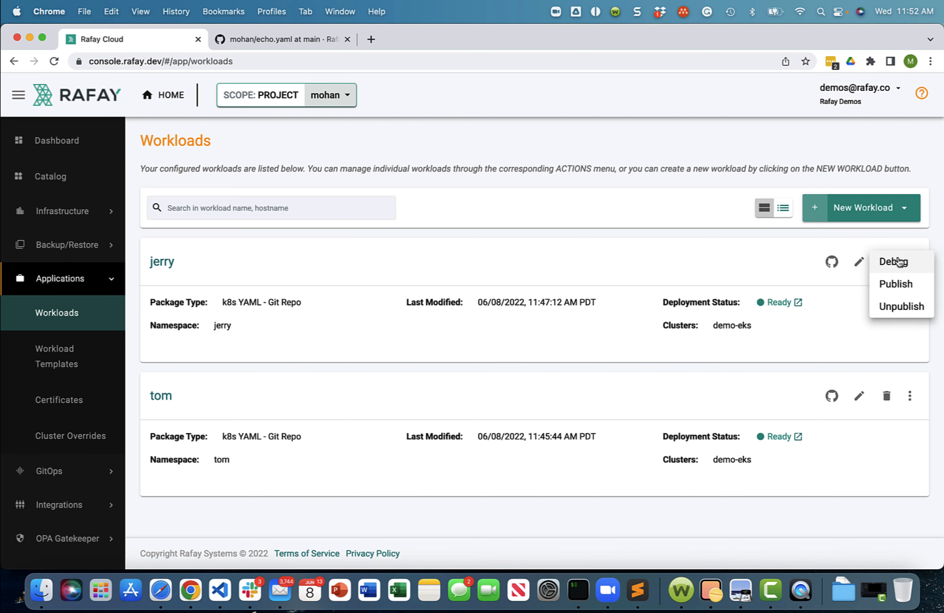
left_click(843, 262)
left_click(177, 313)
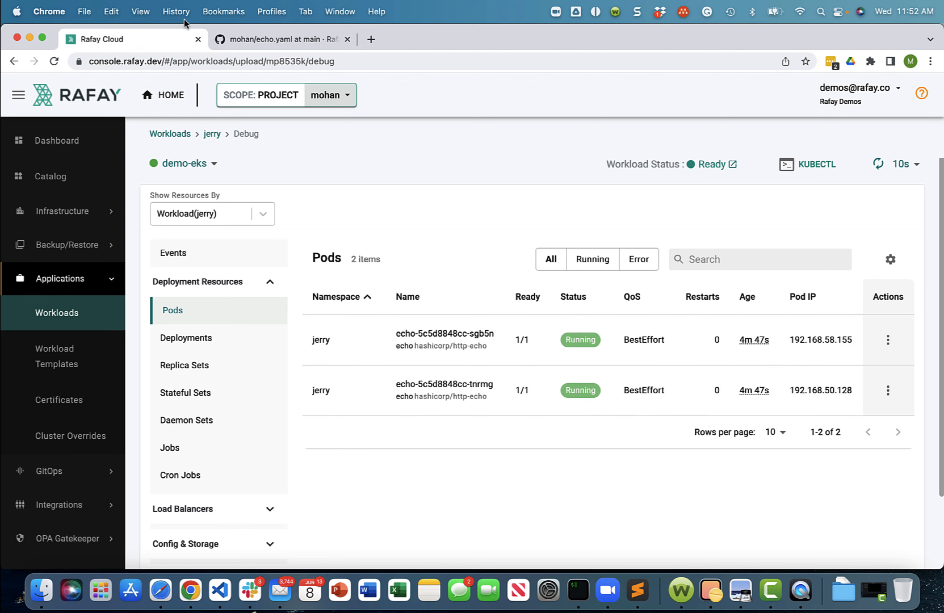
- Switch to echo.yaml on GitHub, open it for editing and set the deployment's replicas to 4
left_click(230, 41)
scroll(285, 379, "down", 10)
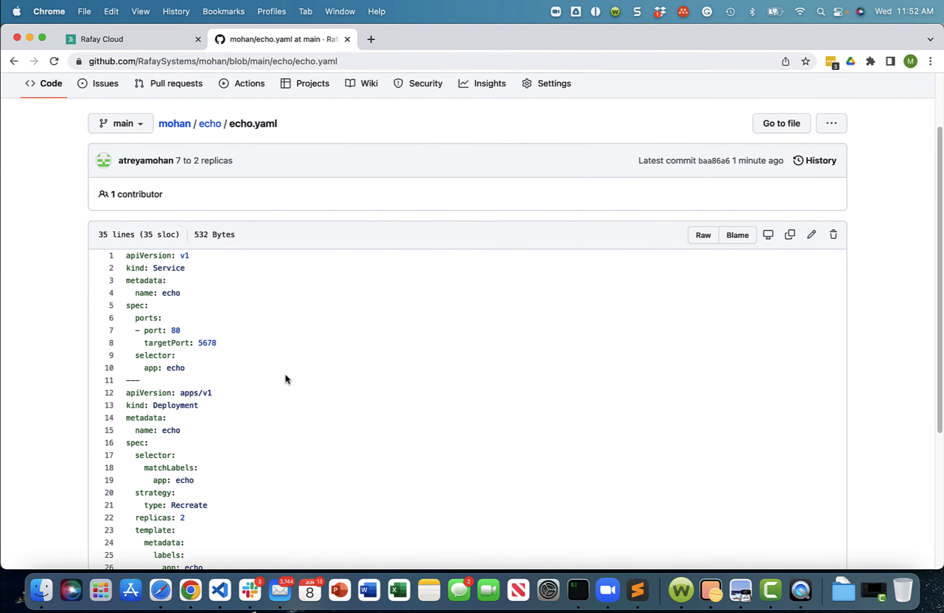
scroll(280, 379, "up", 5)
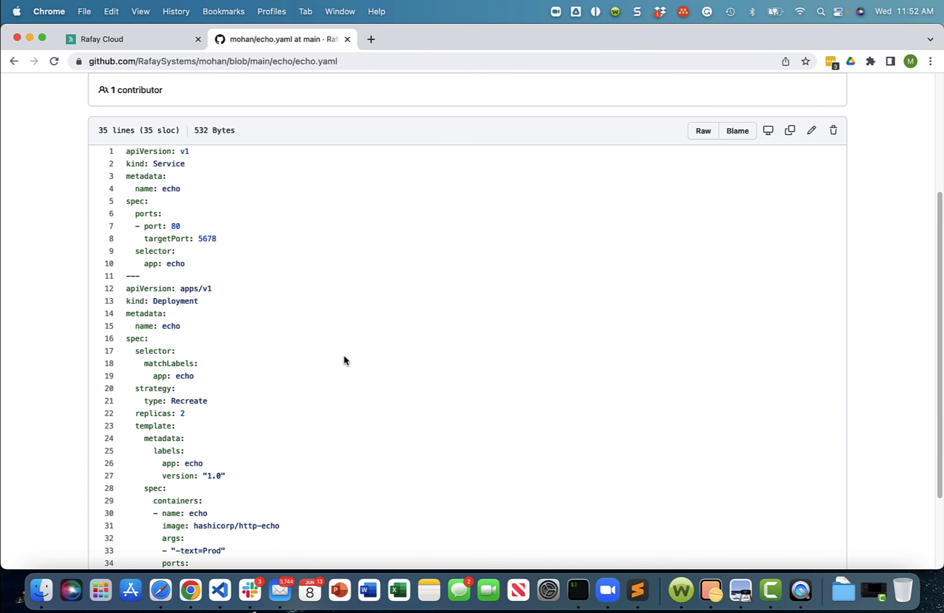
left_click(811, 131)
scroll(271, 432, "down", 5)
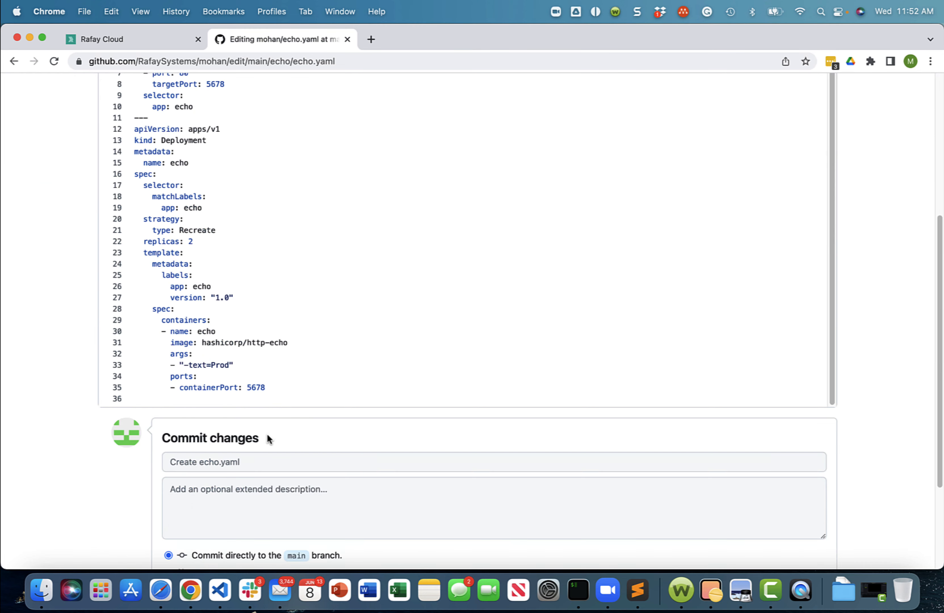
key("BackSpace")
type("4")
- Commit the echo.yaml change directly to the main branch with the message "2 to 4 replicas"
left_click(256, 463)
type("2")
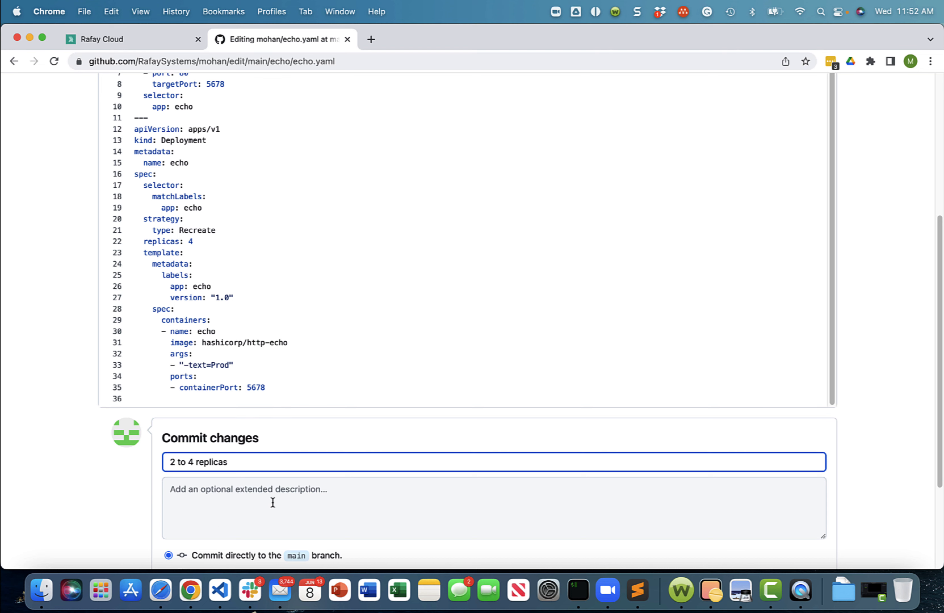
scroll(273, 502, "down", 3)
left_click(196, 462)
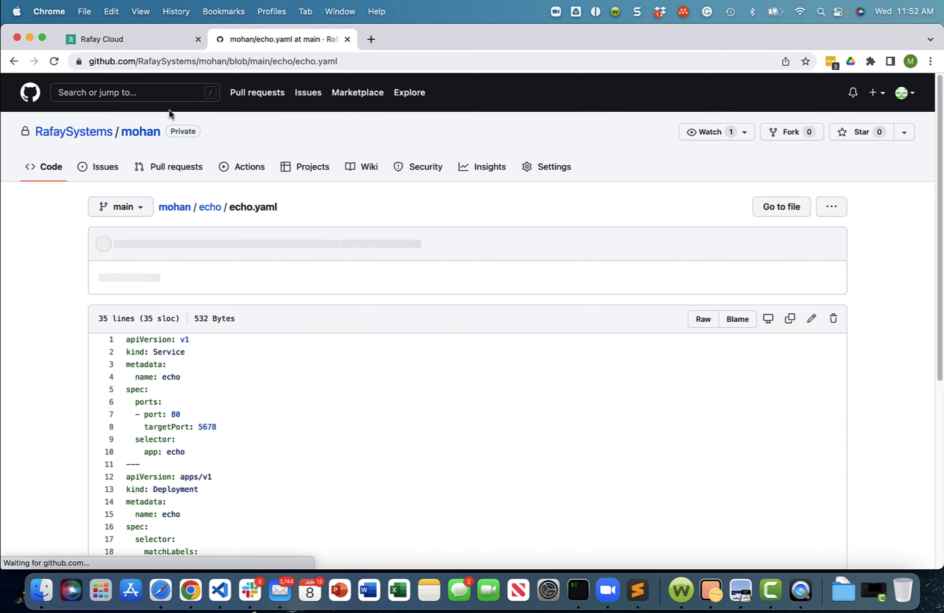
- Switch to Rafay, open job 2 of the tom-and-jerry pipeline, approve its approval stage and check the triggering commit message
left_click(136, 37)
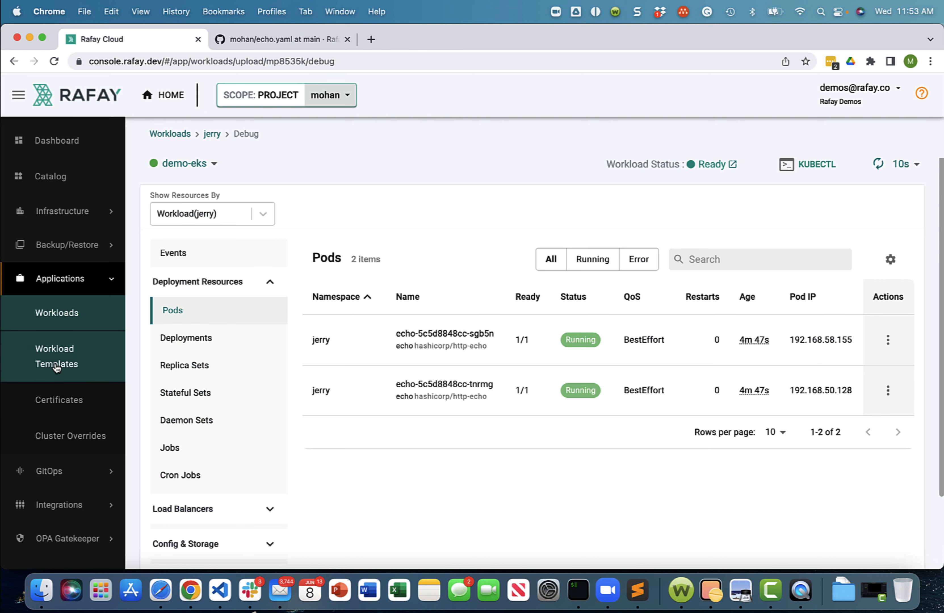
left_click(73, 278)
left_click(66, 312)
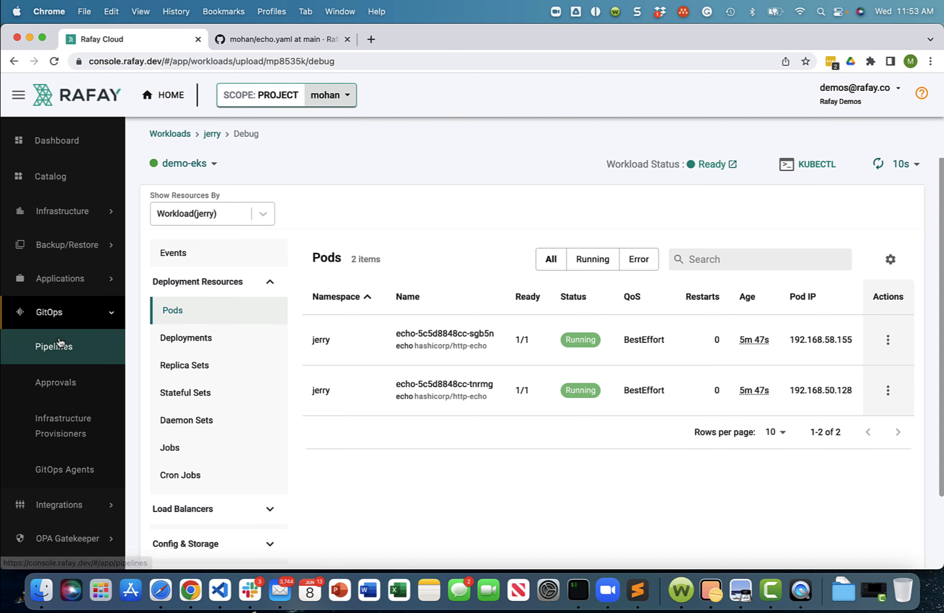
left_click(59, 343)
left_click(178, 283)
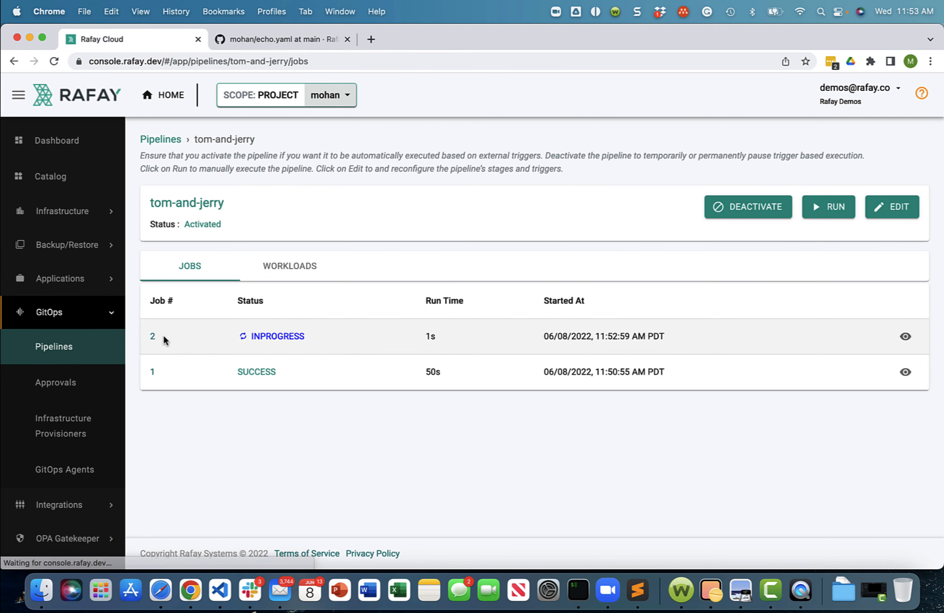
left_click(152, 337)
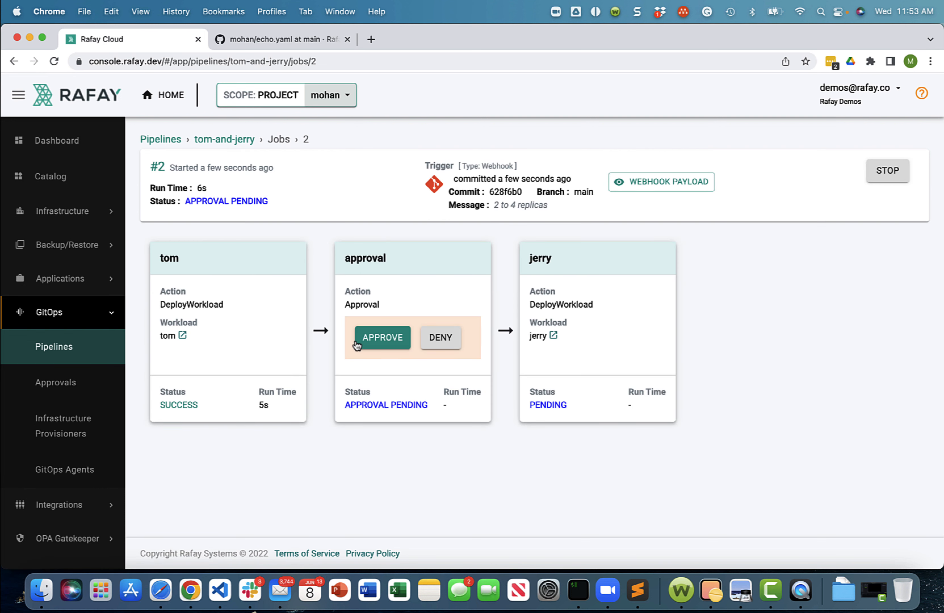
left_click(383, 343)
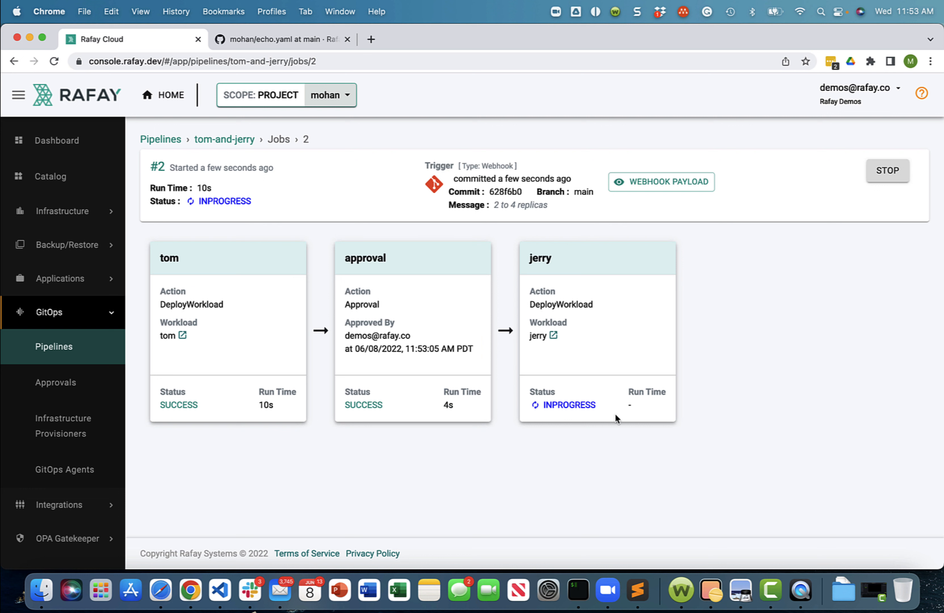
left_click_drag(494, 204, 551, 208)
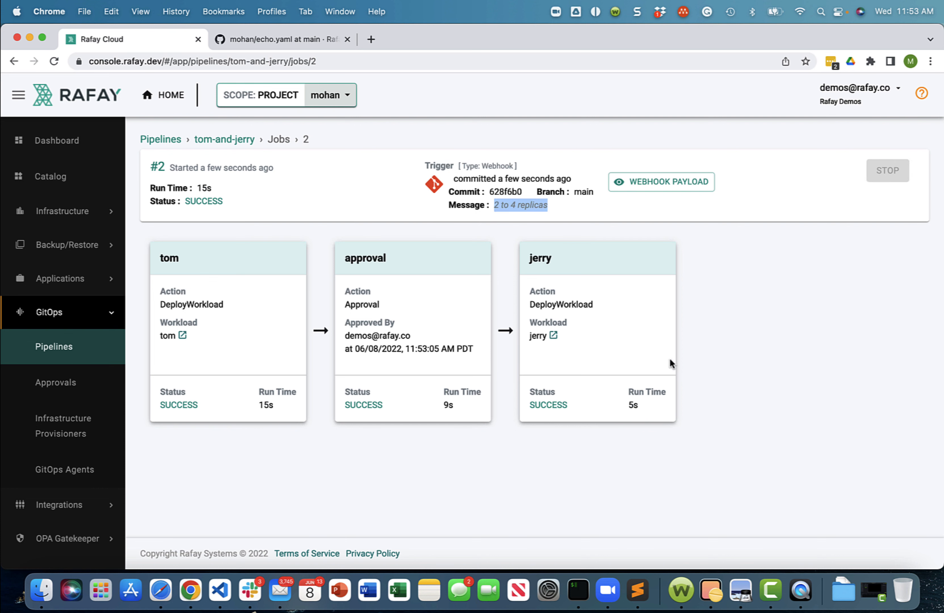
- Open the kubectl console for the demo-eks cluster, list the pods in the tom namespace and examine their ages
left_click(71, 213)
left_click(71, 259)
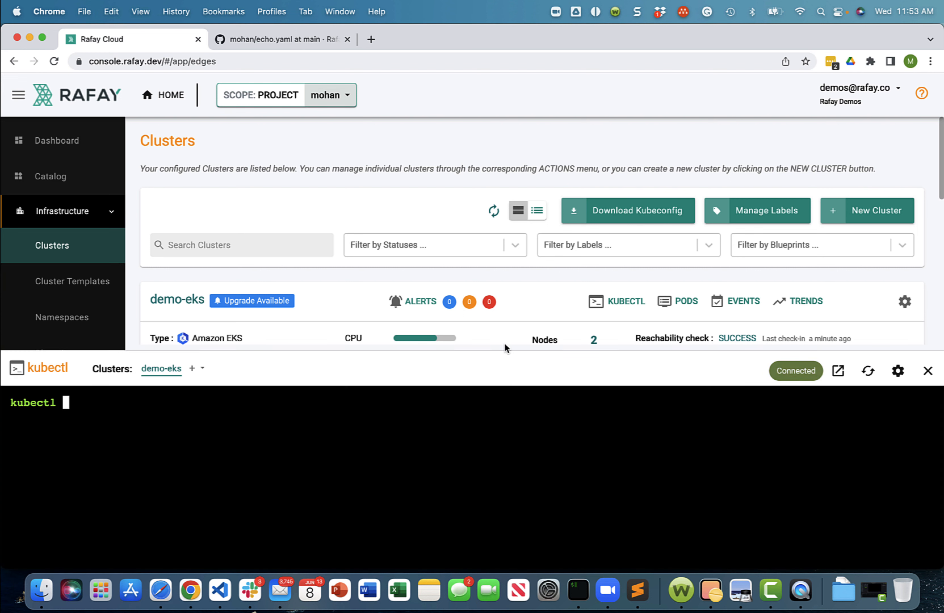
type("get po -n tom")
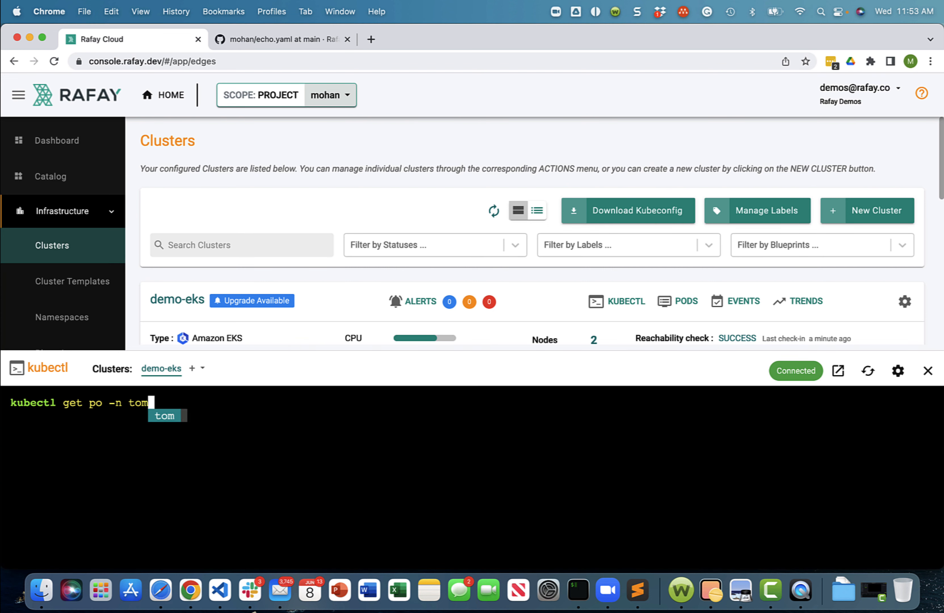
key("Return")
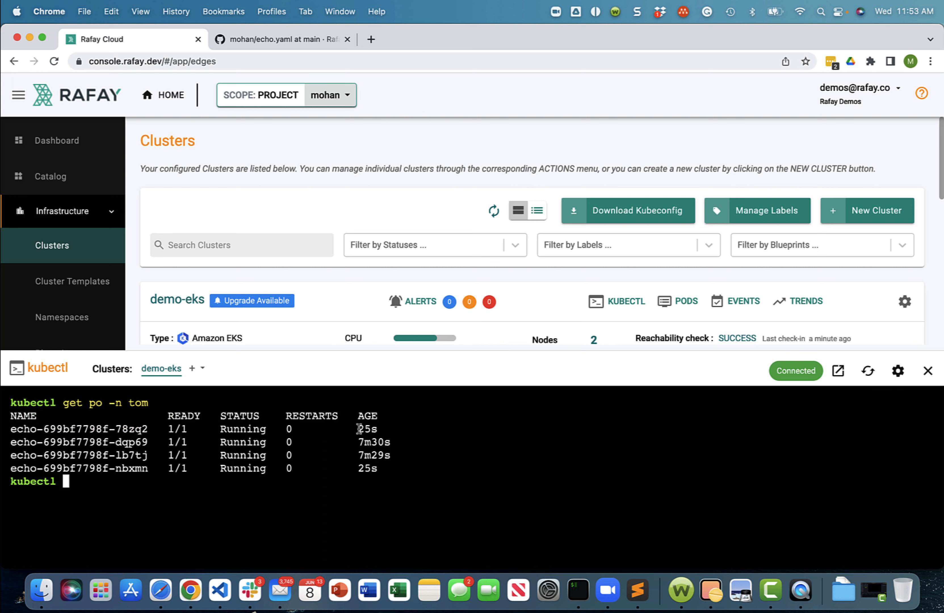
left_click_drag(358, 428, 382, 428)
left_click_drag(358, 469, 378, 469)
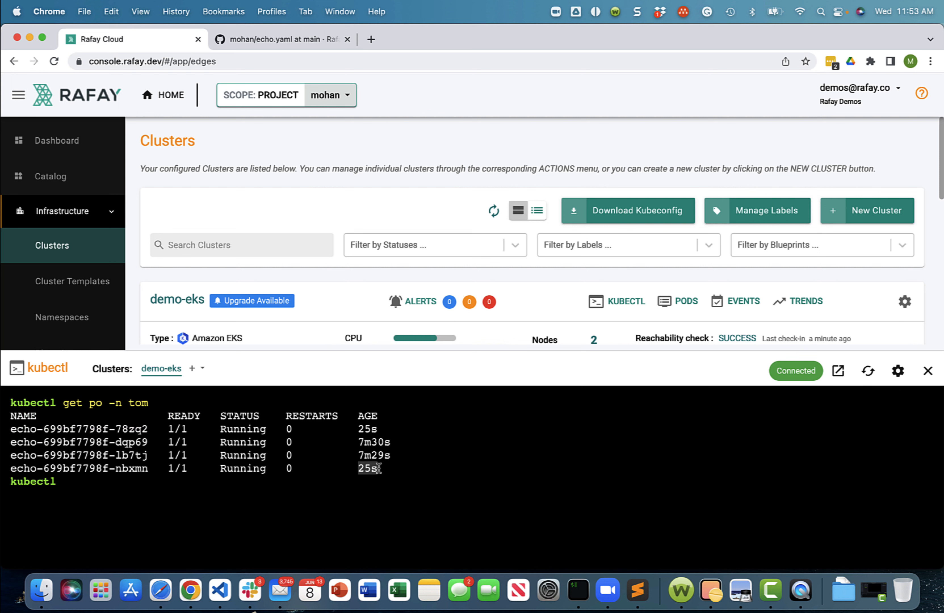
- List the pods in the jerry namespace by adapting the previous kubectl command, and close the console
left_click(394, 485)
key("Up")
key("BackSpace")
key("BackSpace")
key("BackSpace")
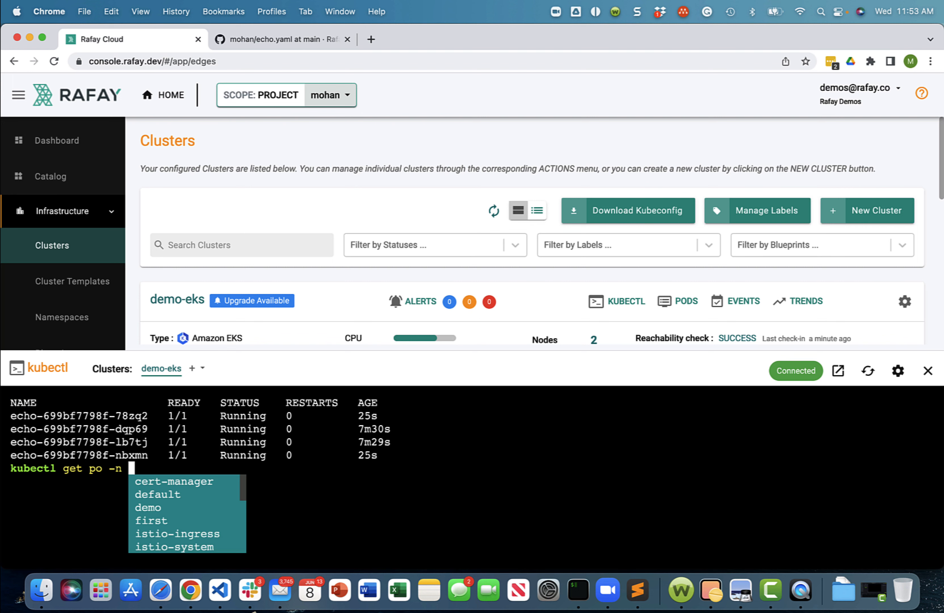
type("jerry")
key("Return")
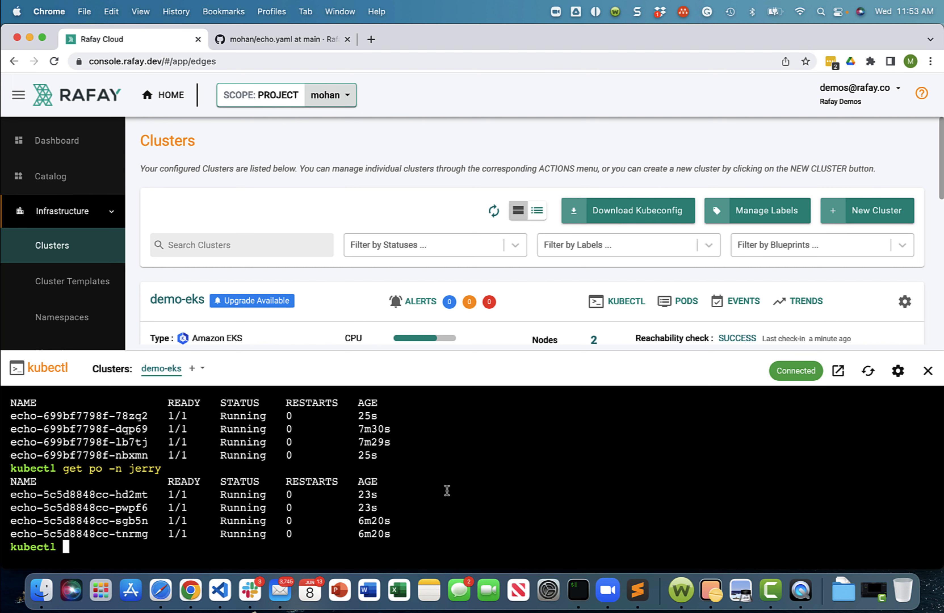
left_click(929, 371)
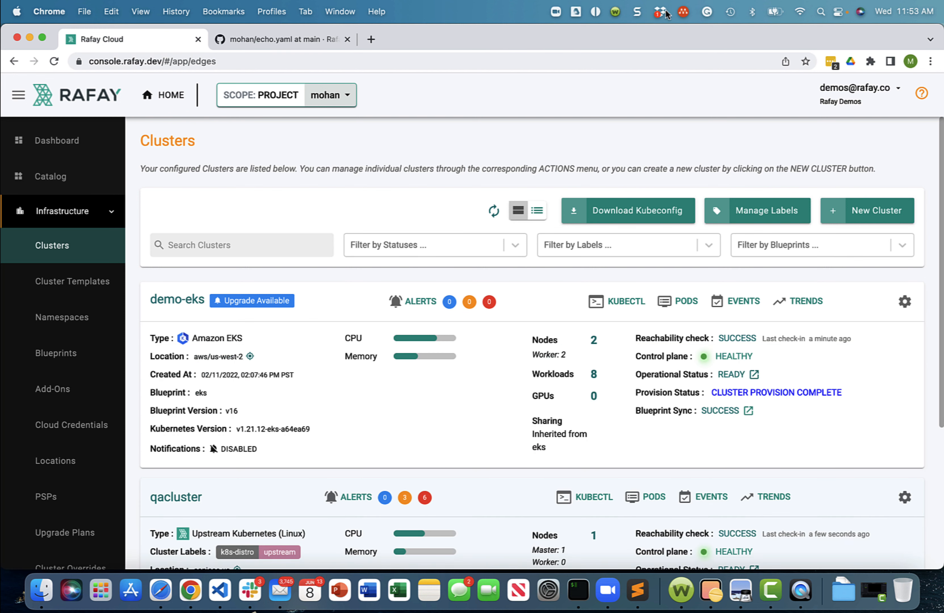